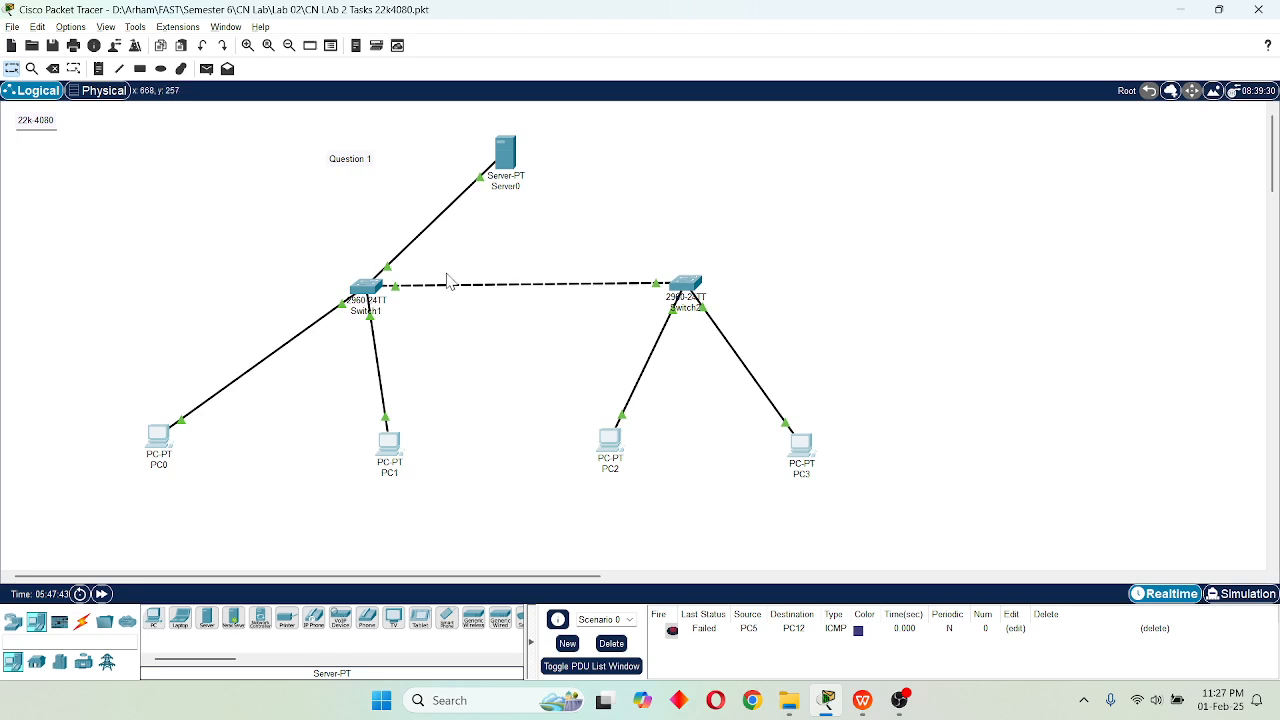
pyautogui.moveTo(296, 257); pyautogui.dragTo(757, 371)
pyautogui.moveTo(98, 416); pyautogui.dragTo(924, 517)
pyautogui.moveTo(461, 130); pyautogui.dragTo(577, 207)
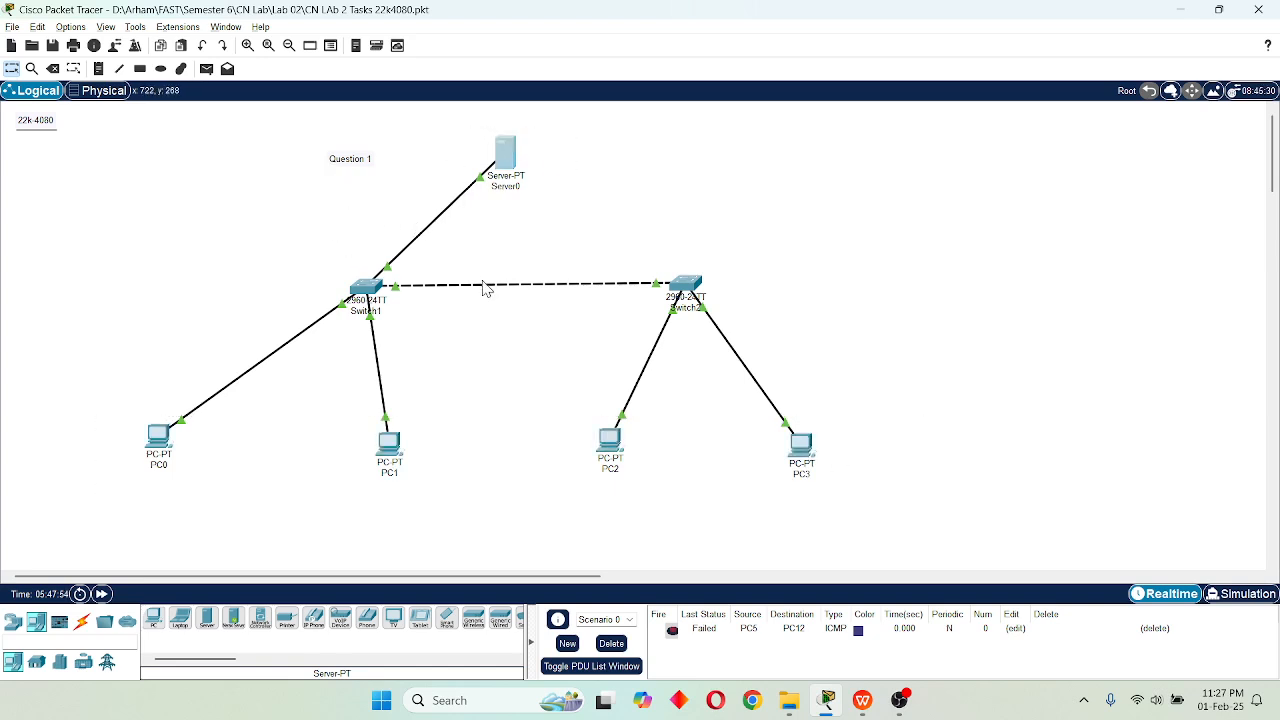
# Open the FastEthernet0 interface settings in Server0's configuration.
pyautogui.click(507, 152)
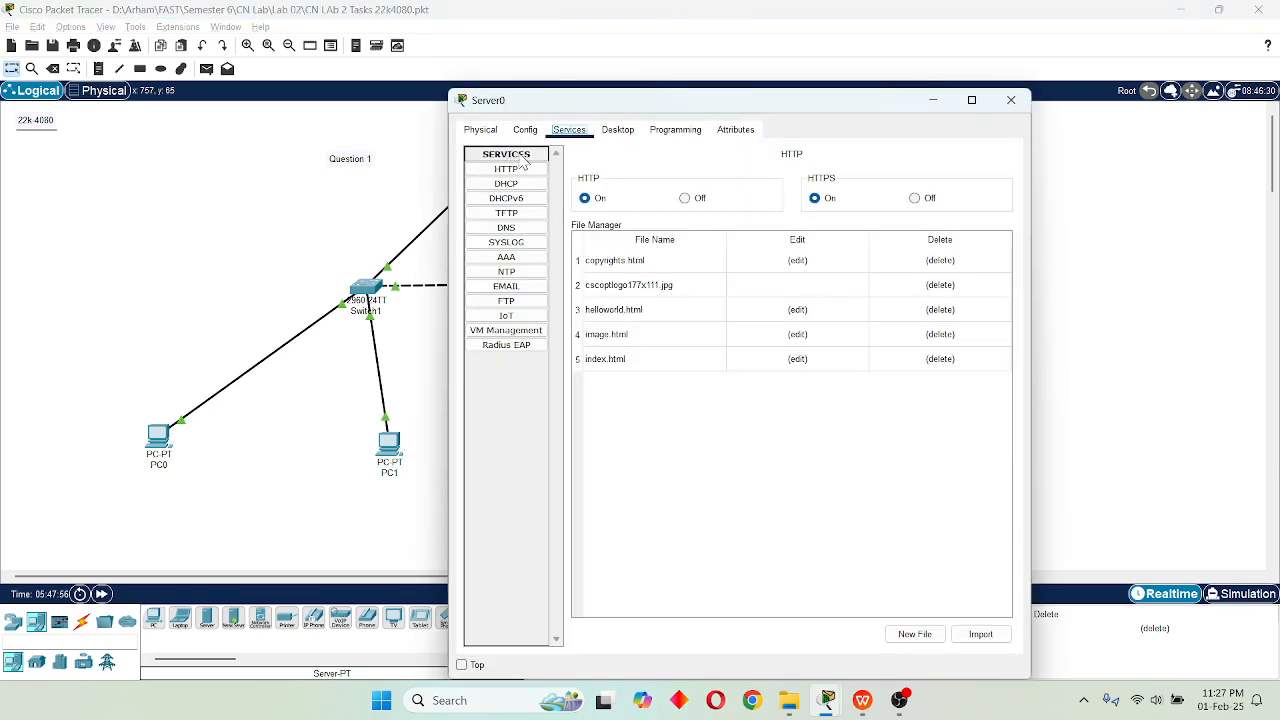
pyautogui.click(522, 132)
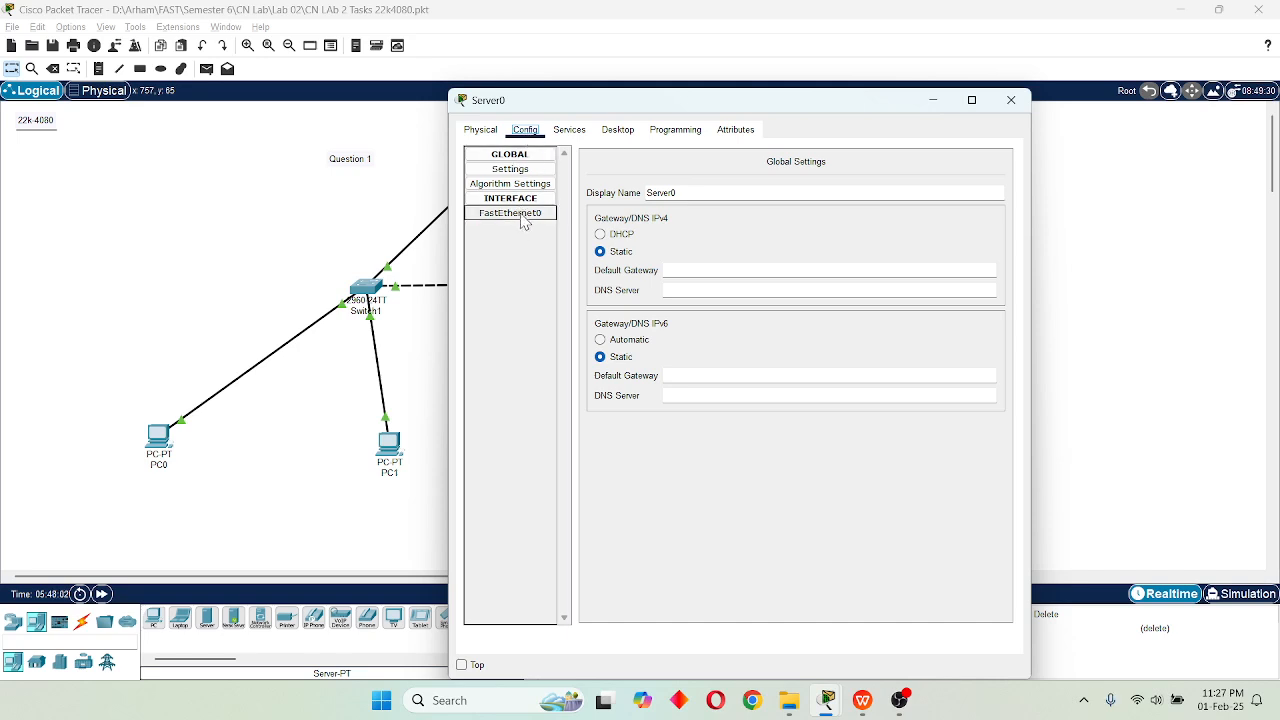
pyautogui.moveTo(590, 110); pyautogui.dragTo(853, 100)
pyautogui.moveTo(945, 94); pyautogui.dragTo(1137, 110)
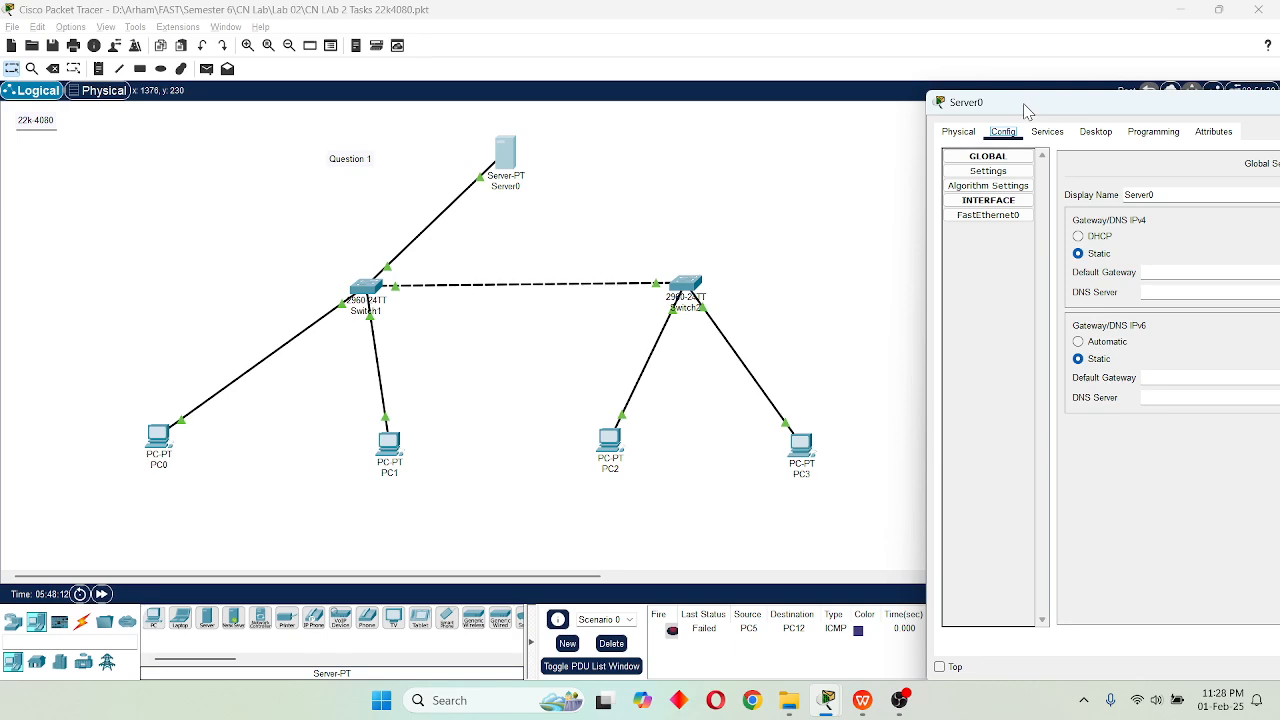
pyautogui.moveTo(1015, 110); pyautogui.dragTo(573, 87)
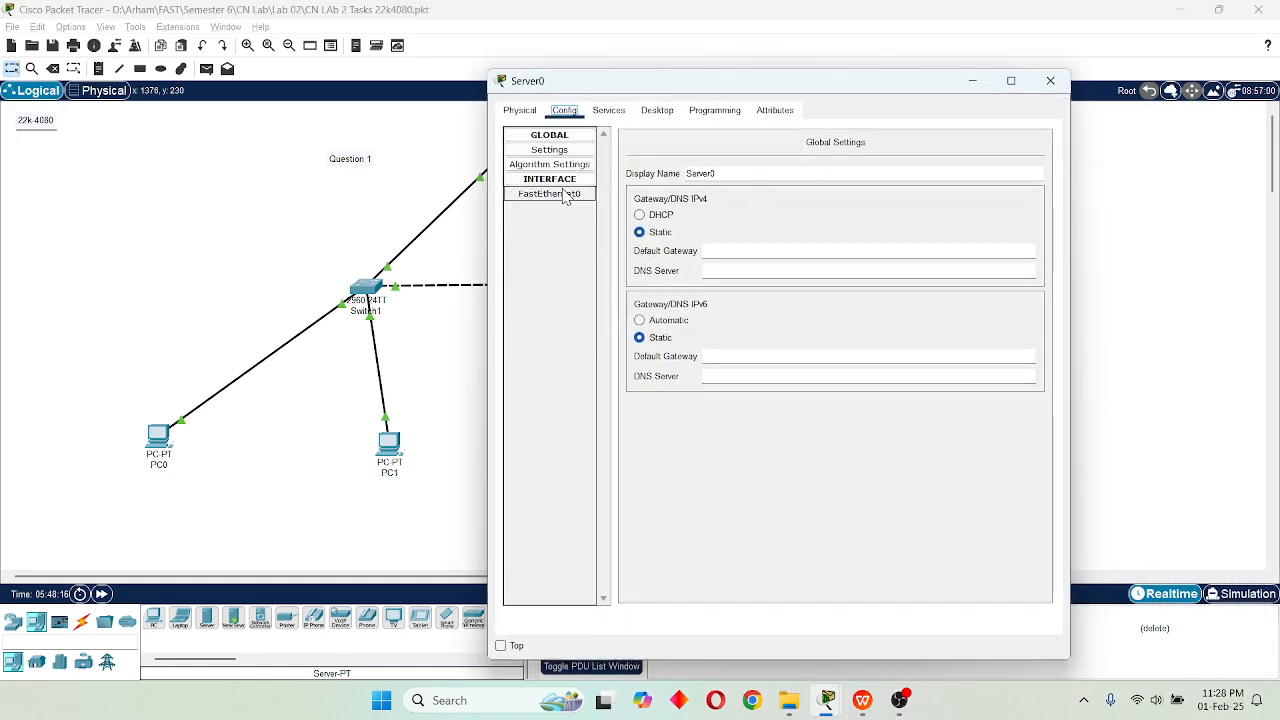
pyautogui.click(538, 110)
pyautogui.click(564, 110)
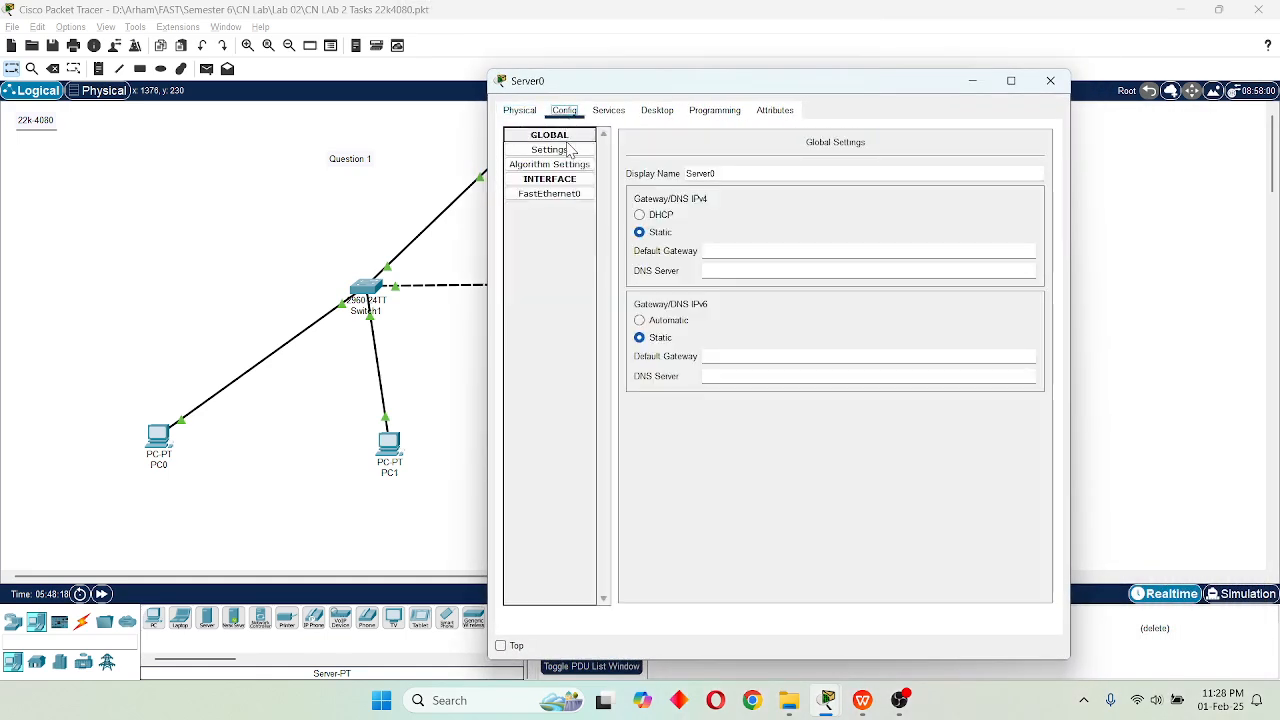
pyautogui.click(569, 197)
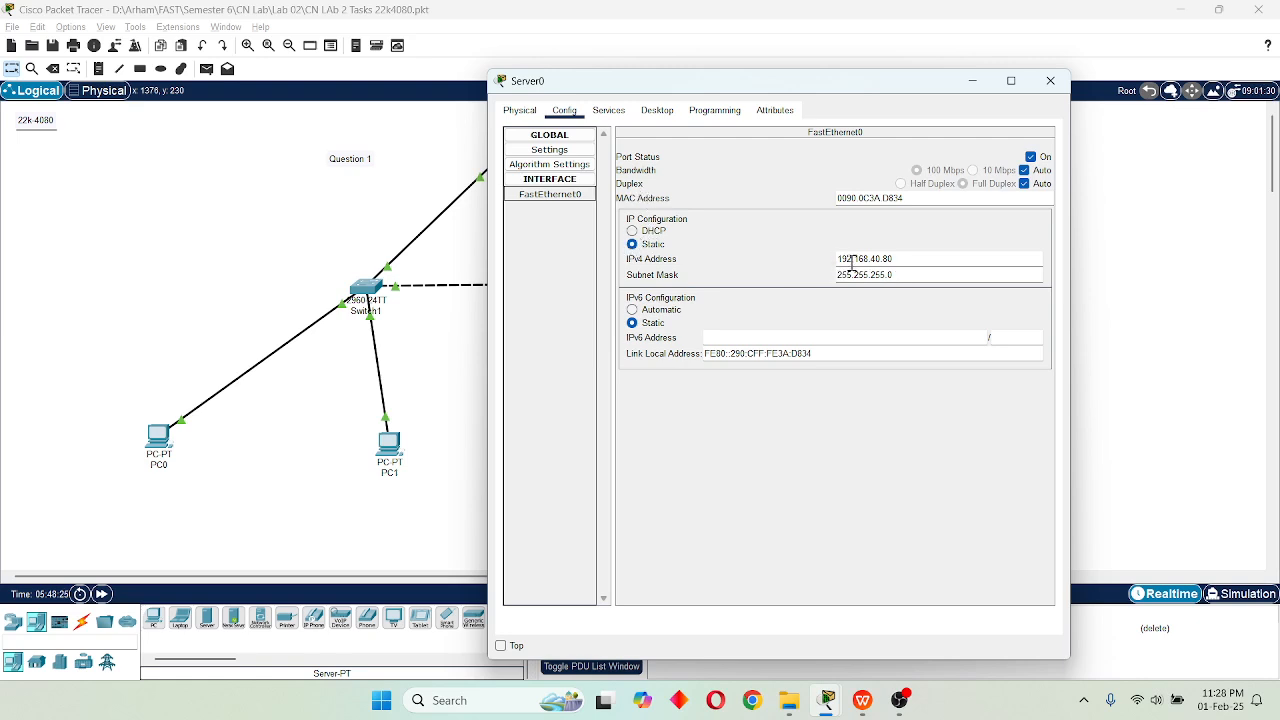
# Examine the network and host parts of Server0's static IPv4 address on FastEthernet0.
pyautogui.moveTo(838, 260); pyautogui.dragTo(904, 259)
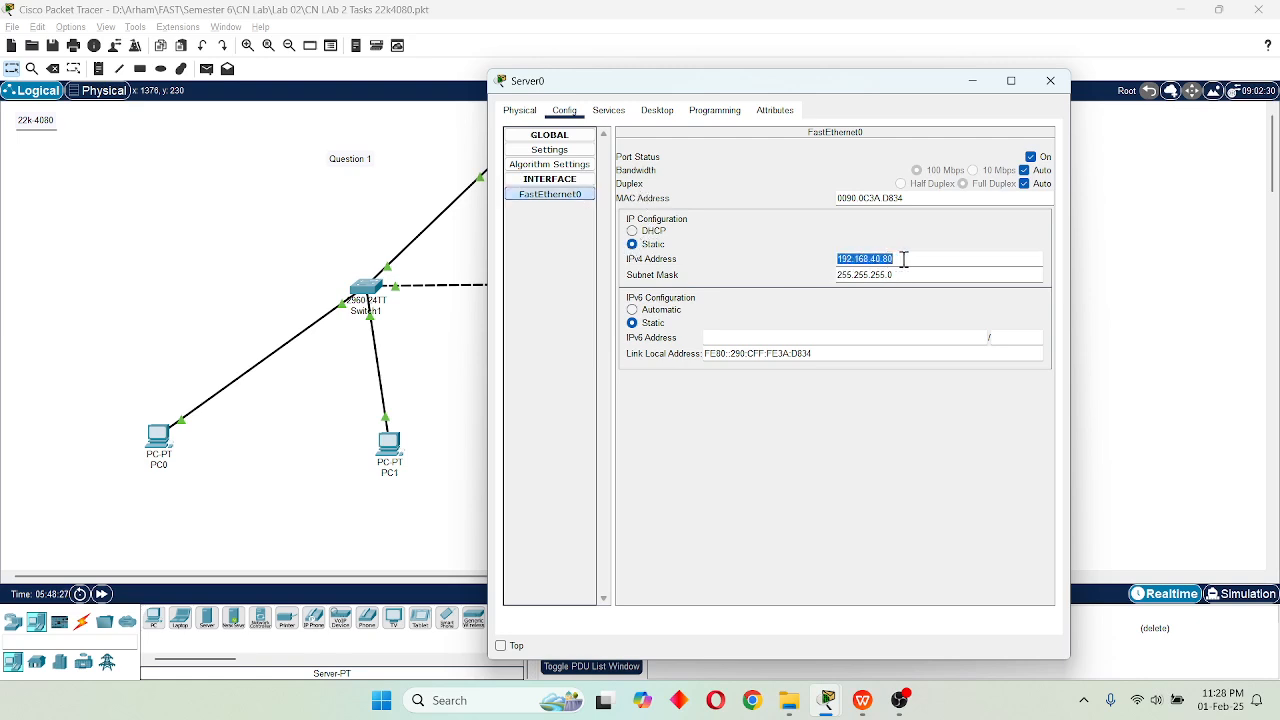
pyautogui.click(901, 258)
pyautogui.moveTo(840, 258); pyautogui.dragTo(873, 258)
pyautogui.moveTo(885, 258); pyautogui.dragTo(895, 258)
pyautogui.moveTo(658, 91); pyautogui.dragTo(828, 180)
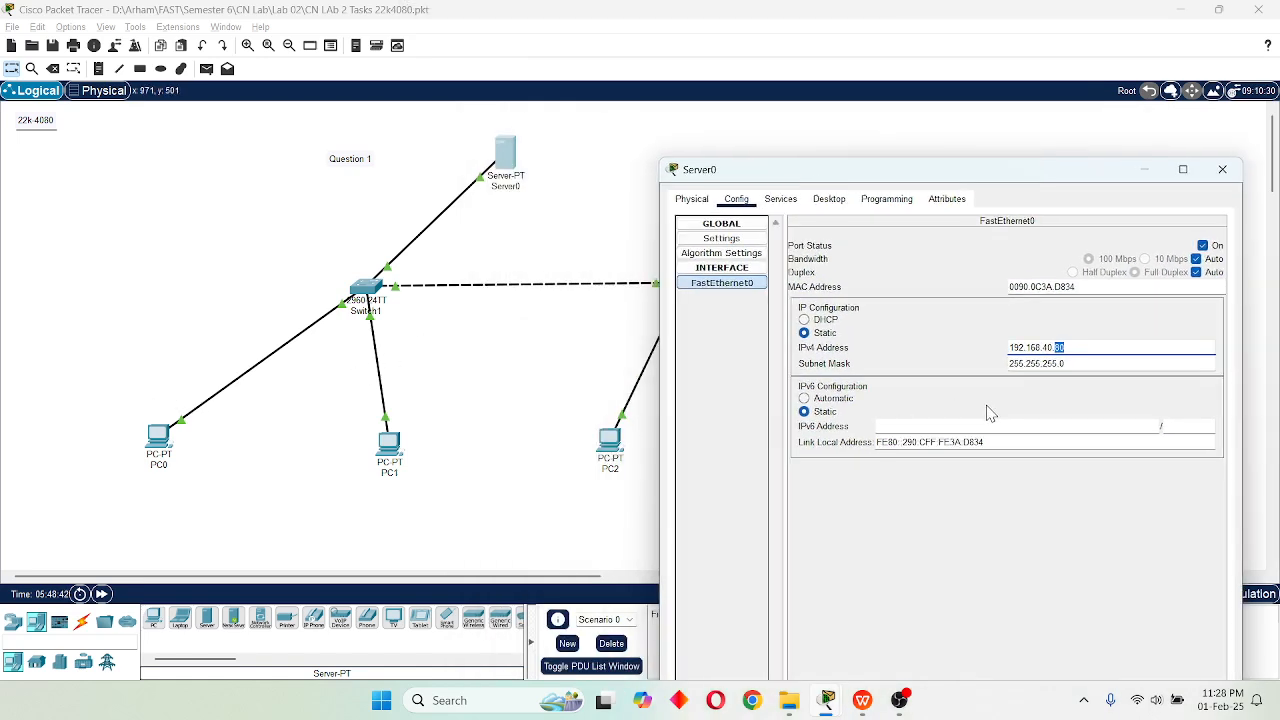
pyautogui.moveTo(1010, 347); pyautogui.dragTo(1053, 352)
pyautogui.click(1060, 348)
pyautogui.moveTo(1057, 348); pyautogui.dragTo(1071, 347)
pyautogui.moveTo(1015, 179); pyautogui.dragTo(794, 63)
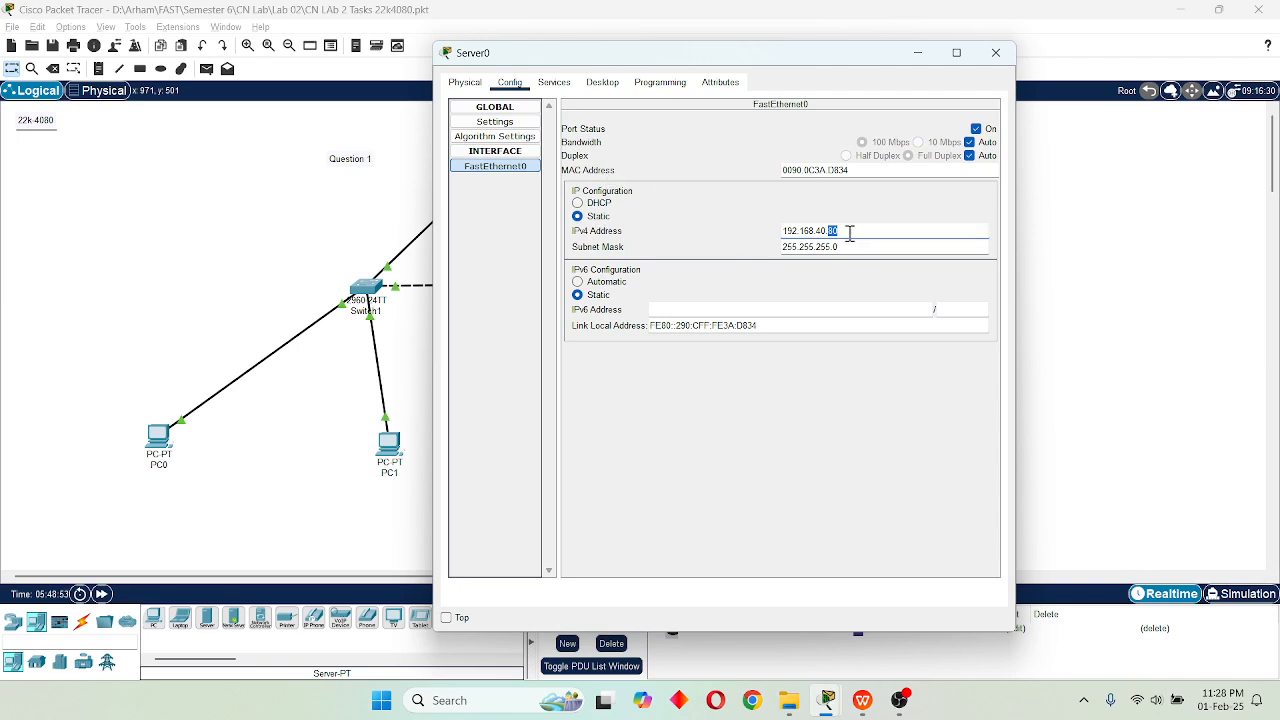
# Open Server0's DHCP service settings and make sure the service is on for FastEthernet0.
pyautogui.click(554, 86)
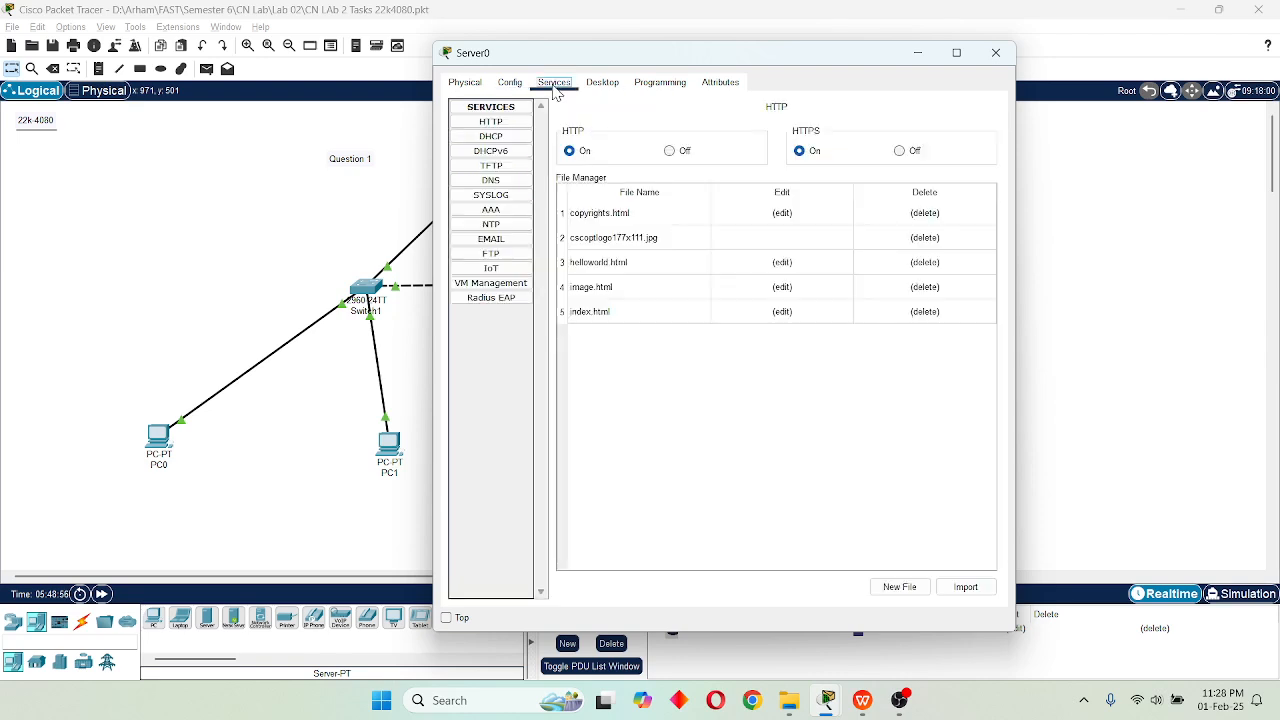
pyautogui.click(505, 142)
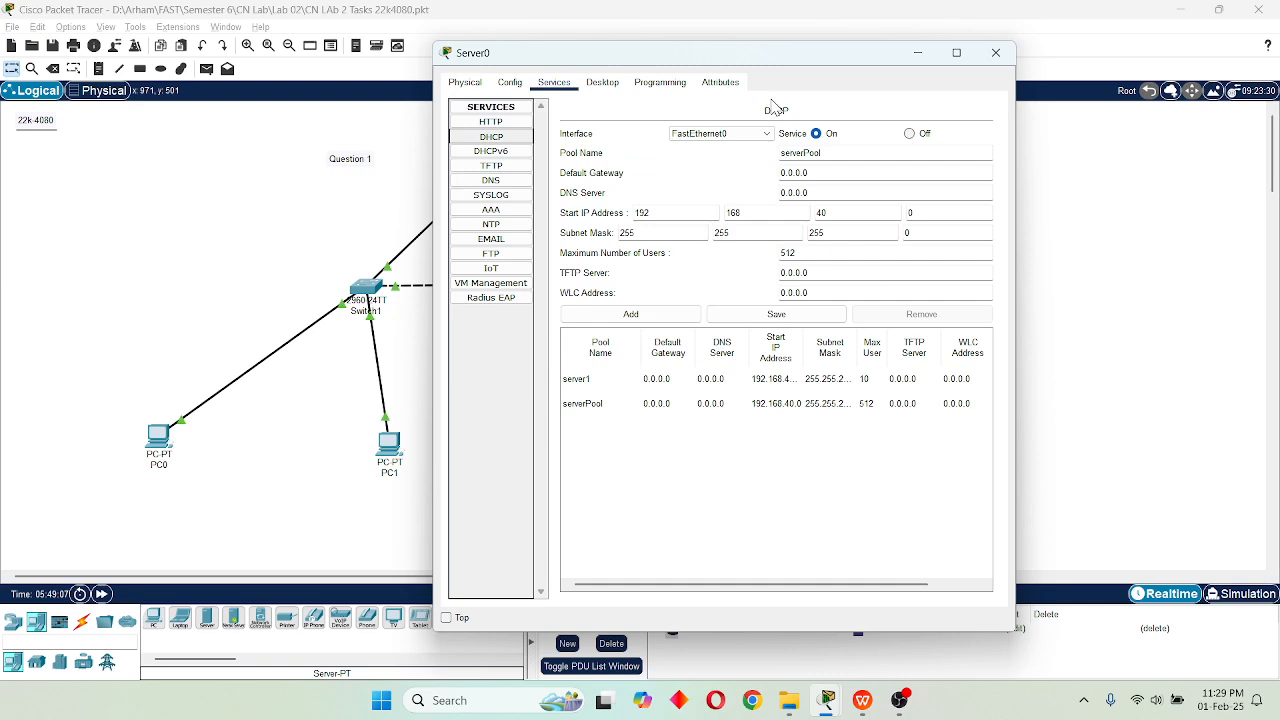
pyautogui.click(824, 135)
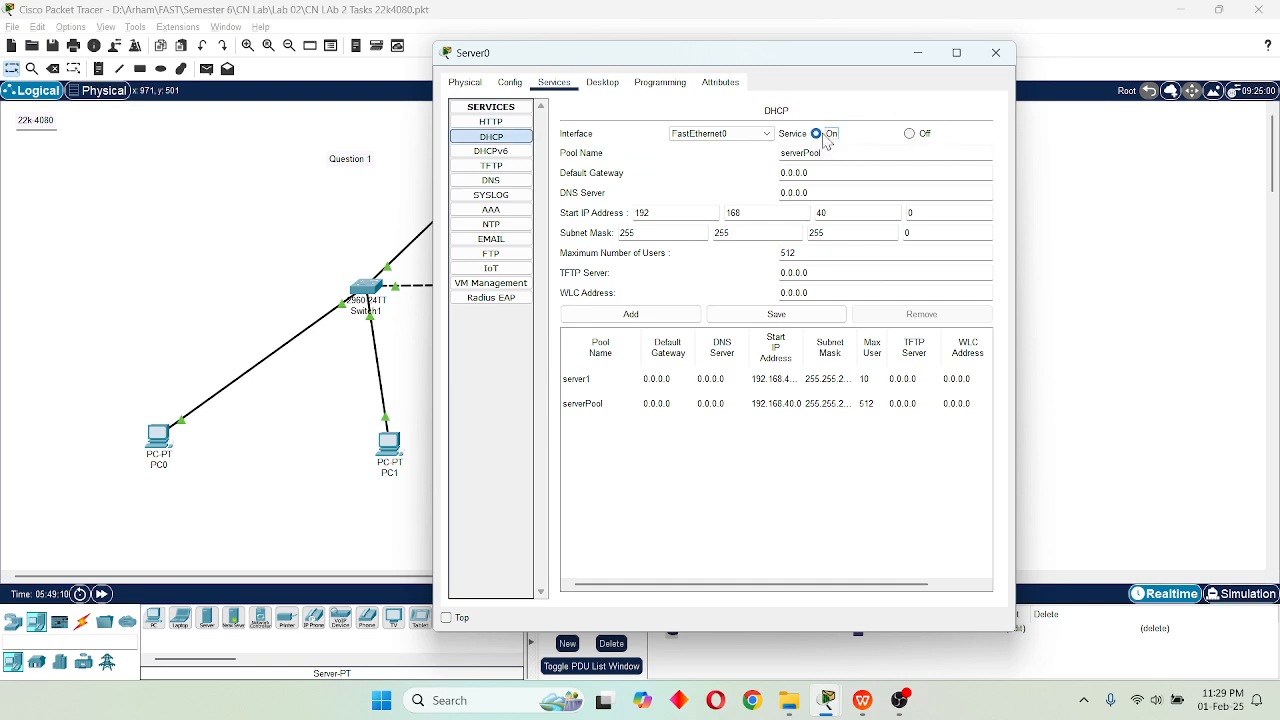
pyautogui.click(699, 183)
# Examine the server1 DHCP pool's name, start IP address and maximum number of users, and close the Server0 window.
pyautogui.click(614, 380)
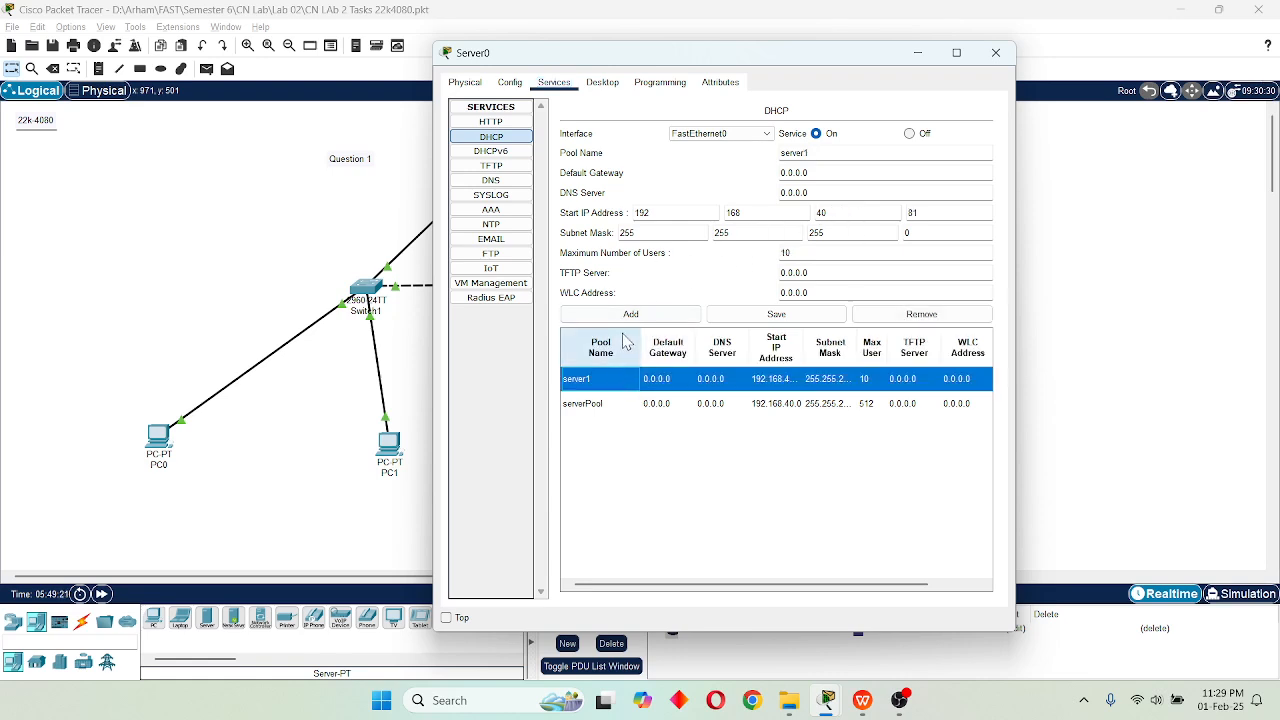
pyautogui.moveTo(824, 153); pyautogui.dragTo(774, 155)
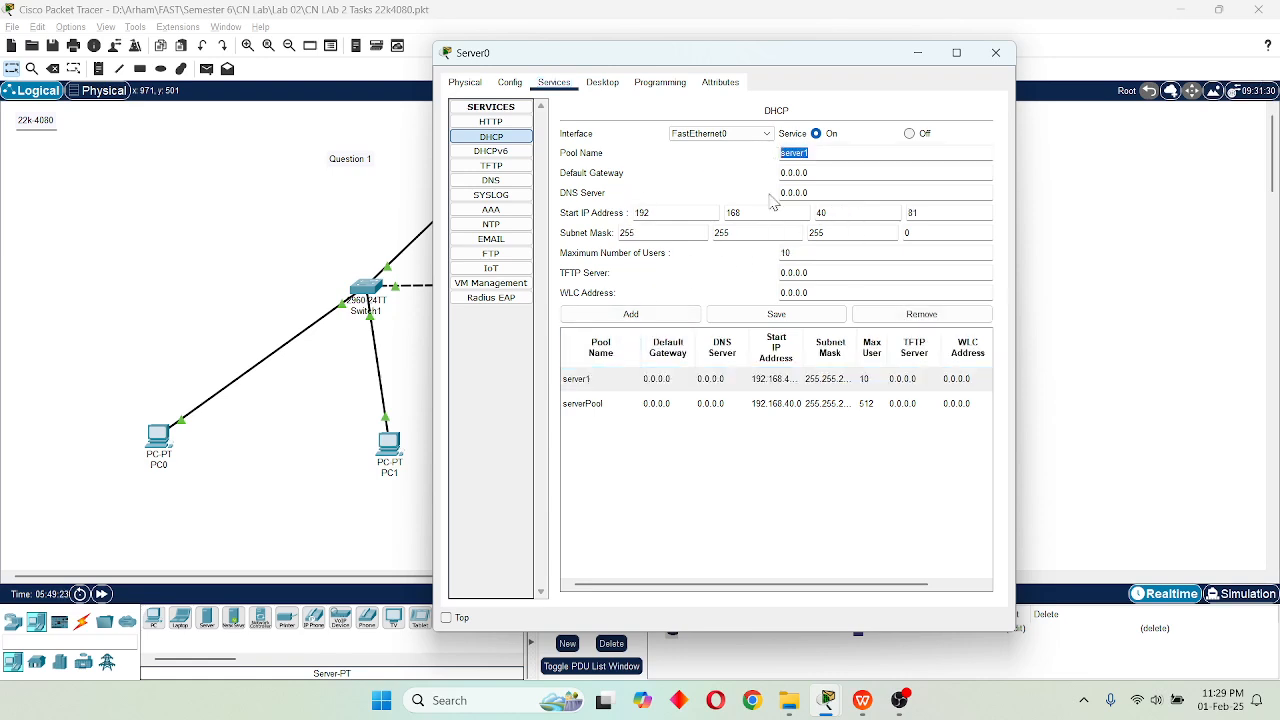
pyautogui.click(698, 212)
pyautogui.moveTo(940, 214); pyautogui.dragTo(908, 226)
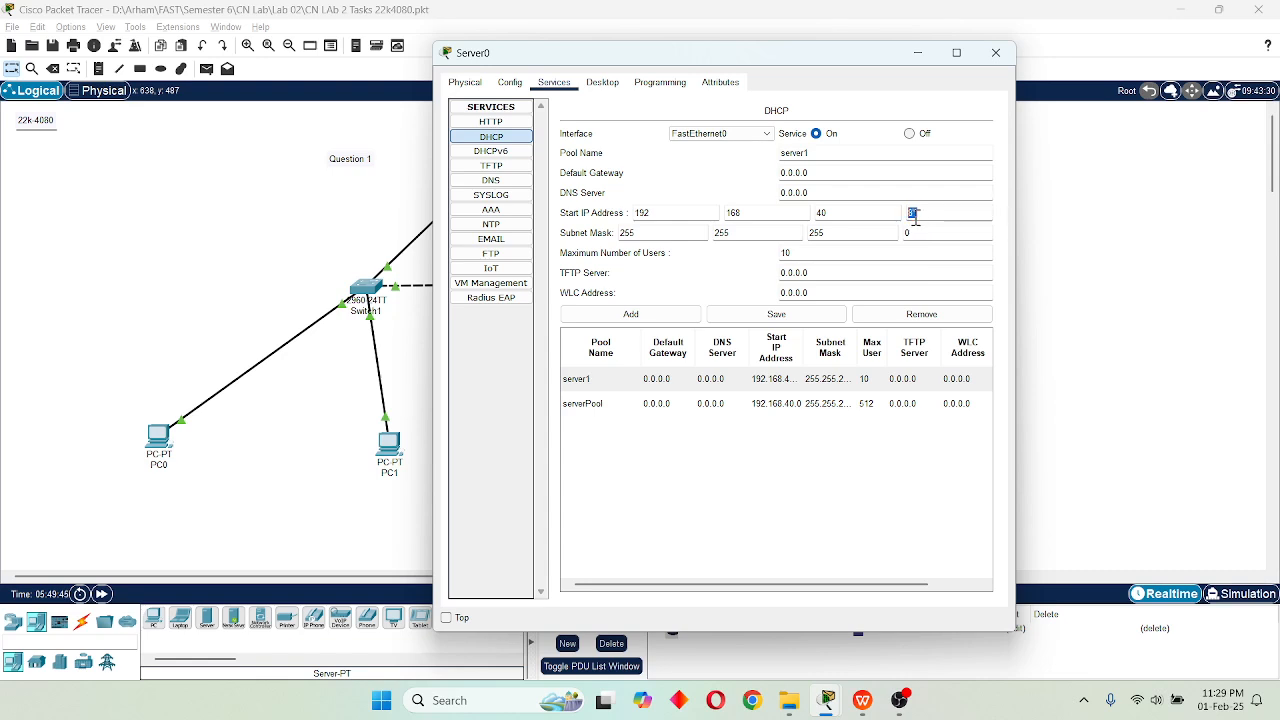
pyautogui.click(800, 254)
pyautogui.click(798, 257)
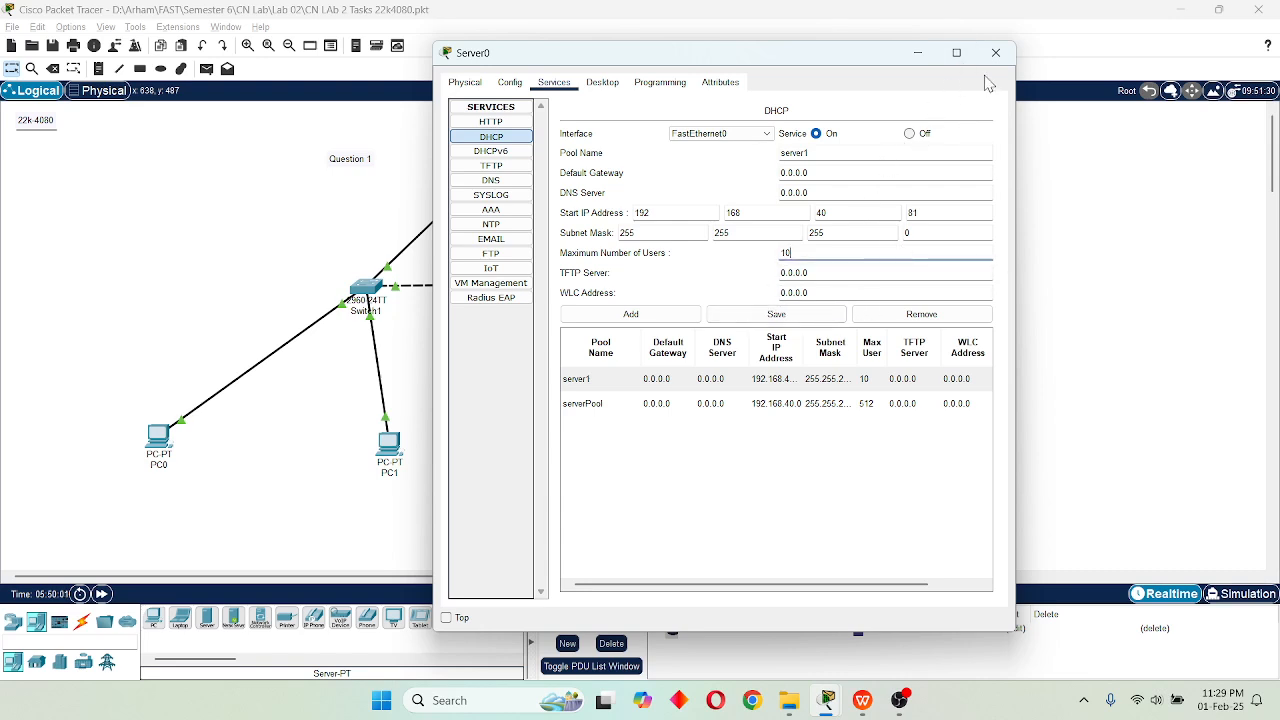
pyautogui.click(996, 52)
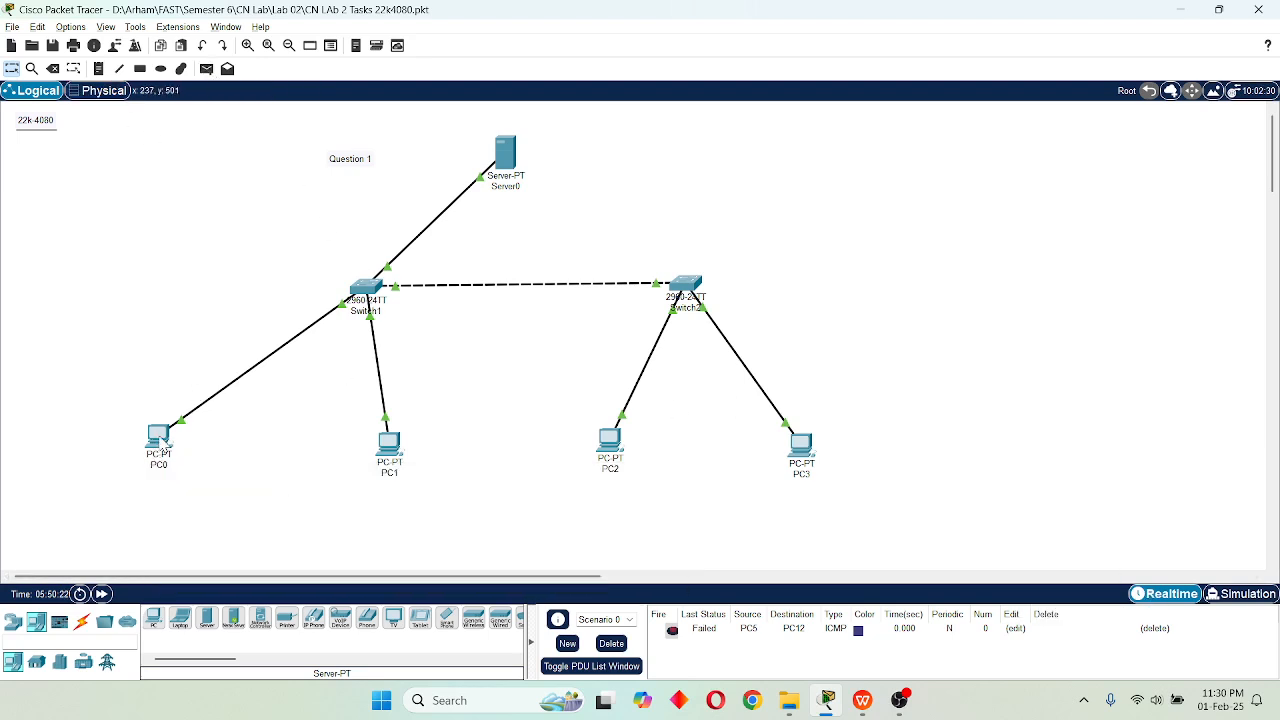
# Switch to Simulation mode and add a simple PDU from PC0 to PC2.
pyautogui.click(1232, 600)
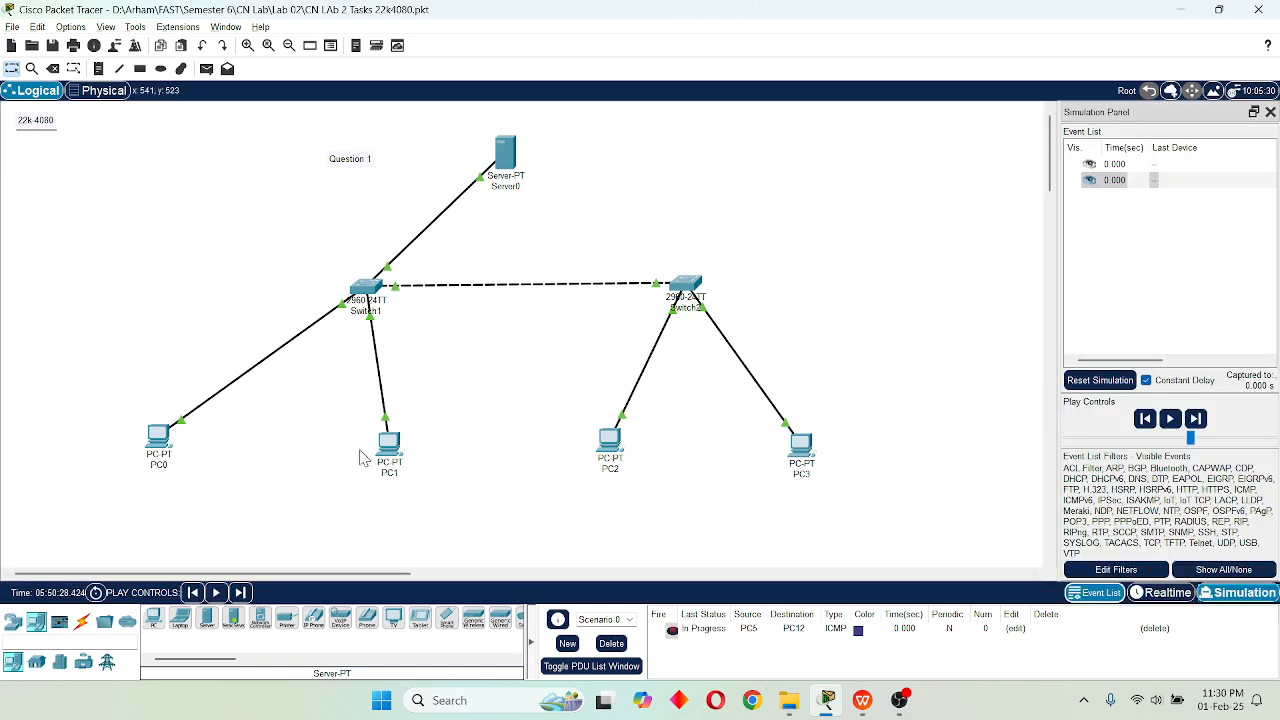
pyautogui.click(207, 69)
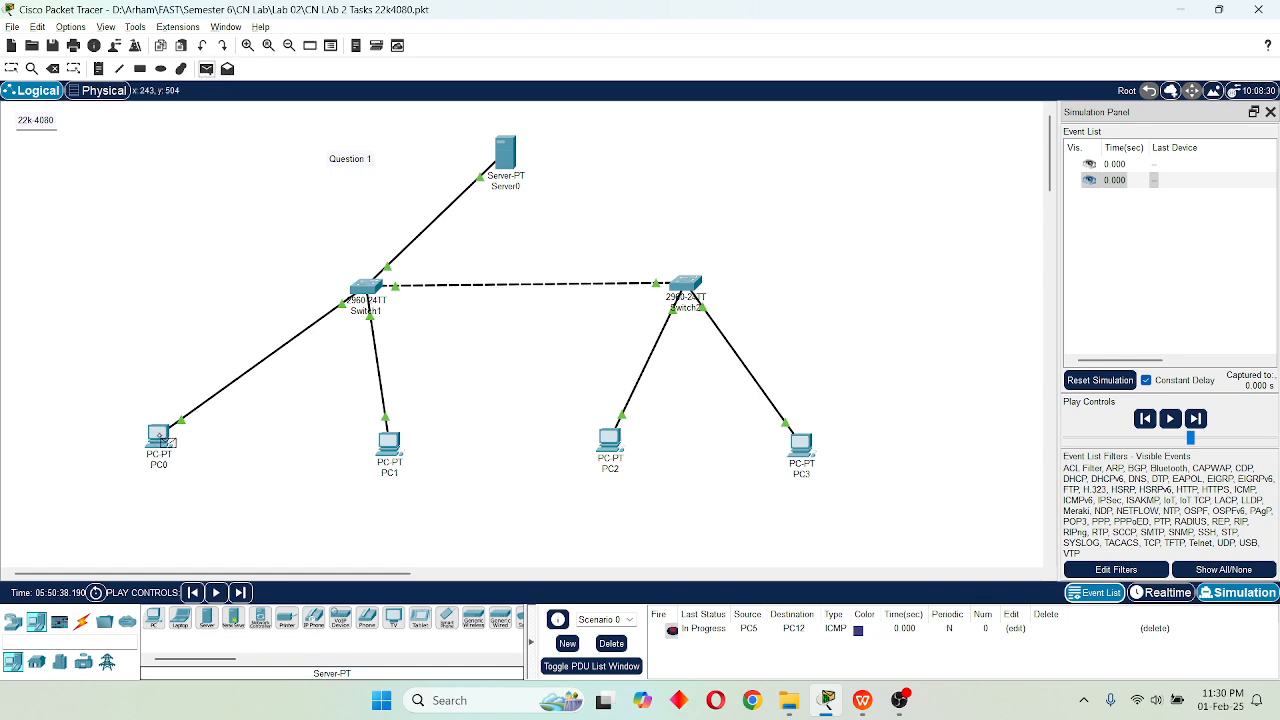
pyautogui.click(160, 436)
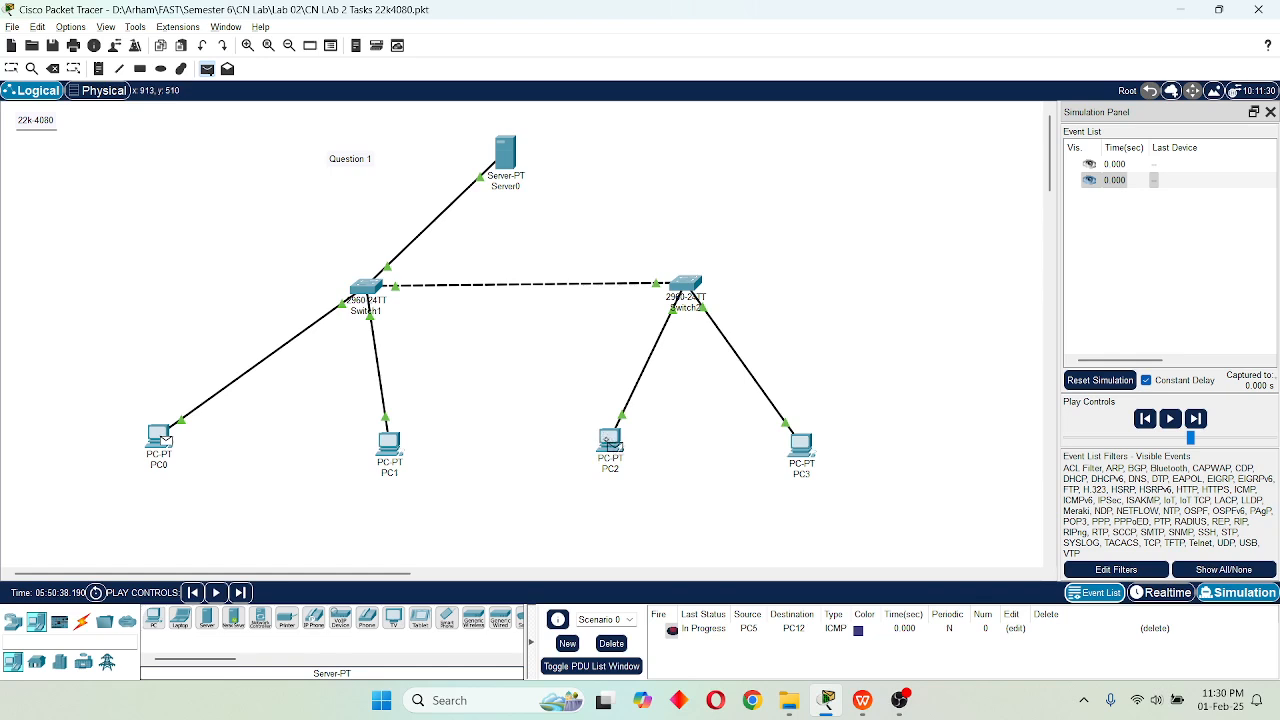
pyautogui.click(610, 441)
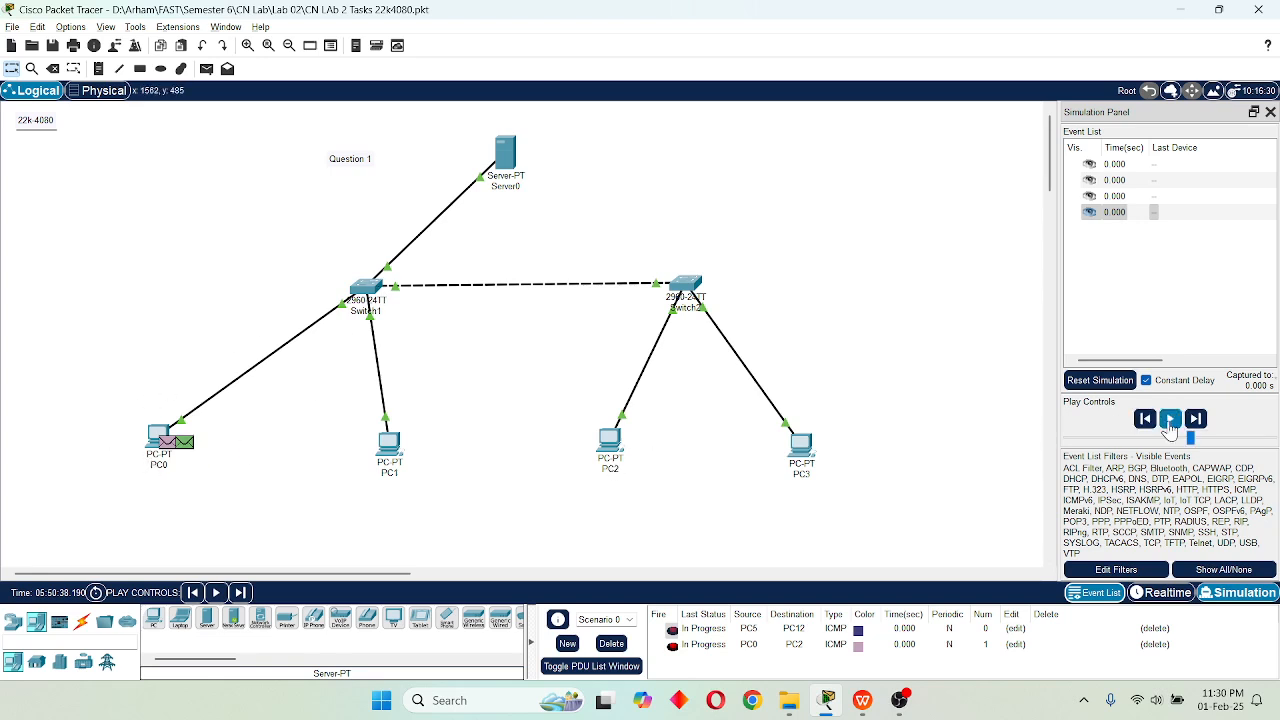
# Play the simulation and step it forward to follow the PC0-to-PC2 message through the switches.
pyautogui.click(1171, 421)
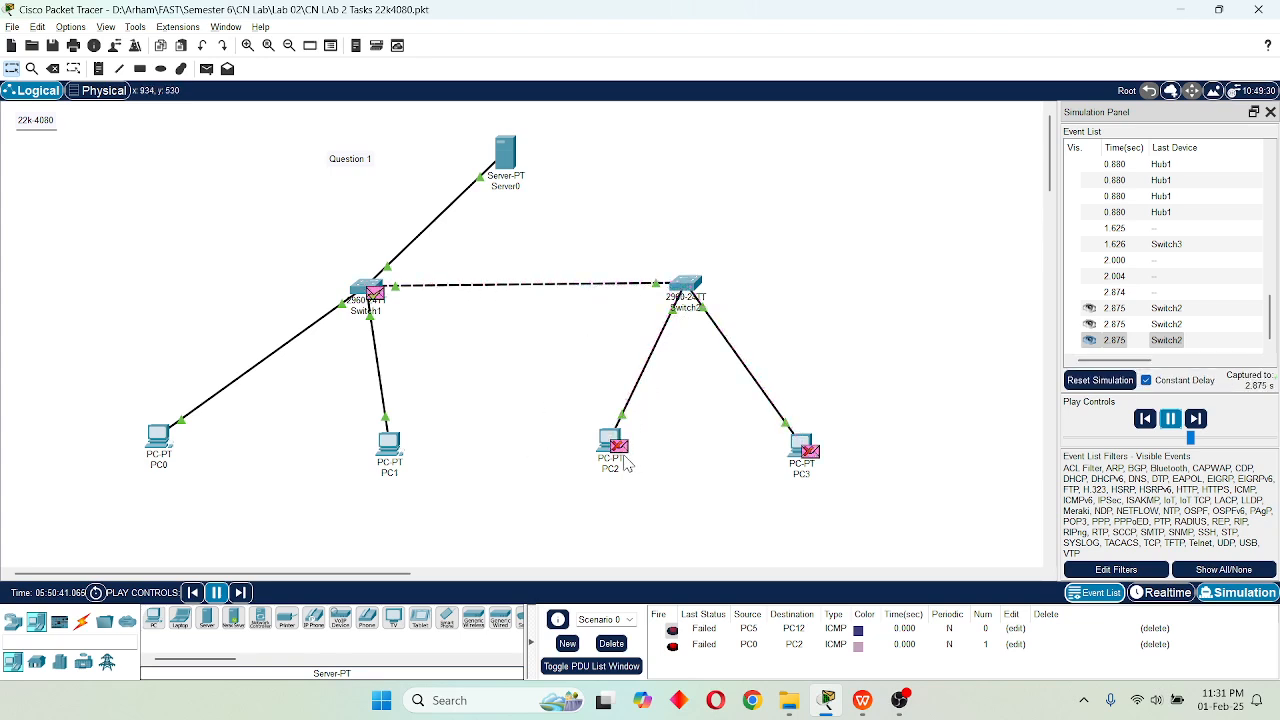
pyautogui.click(1196, 419)
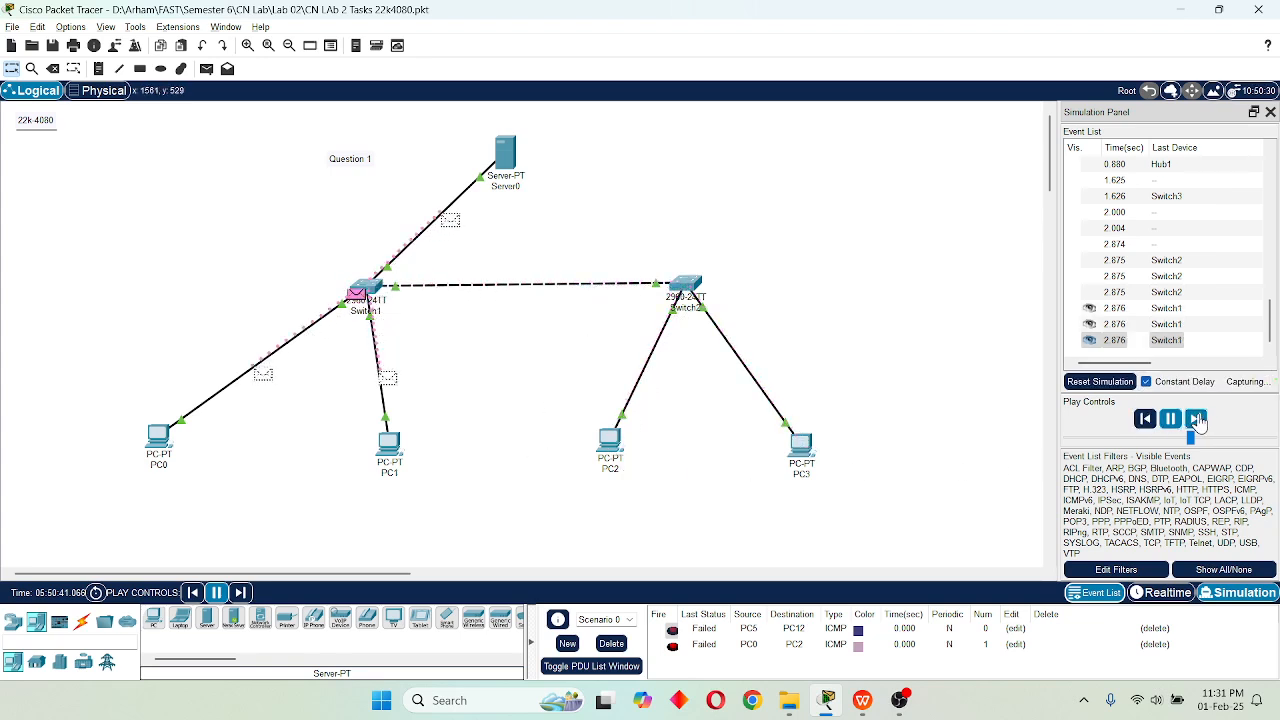
pyautogui.click(1198, 421)
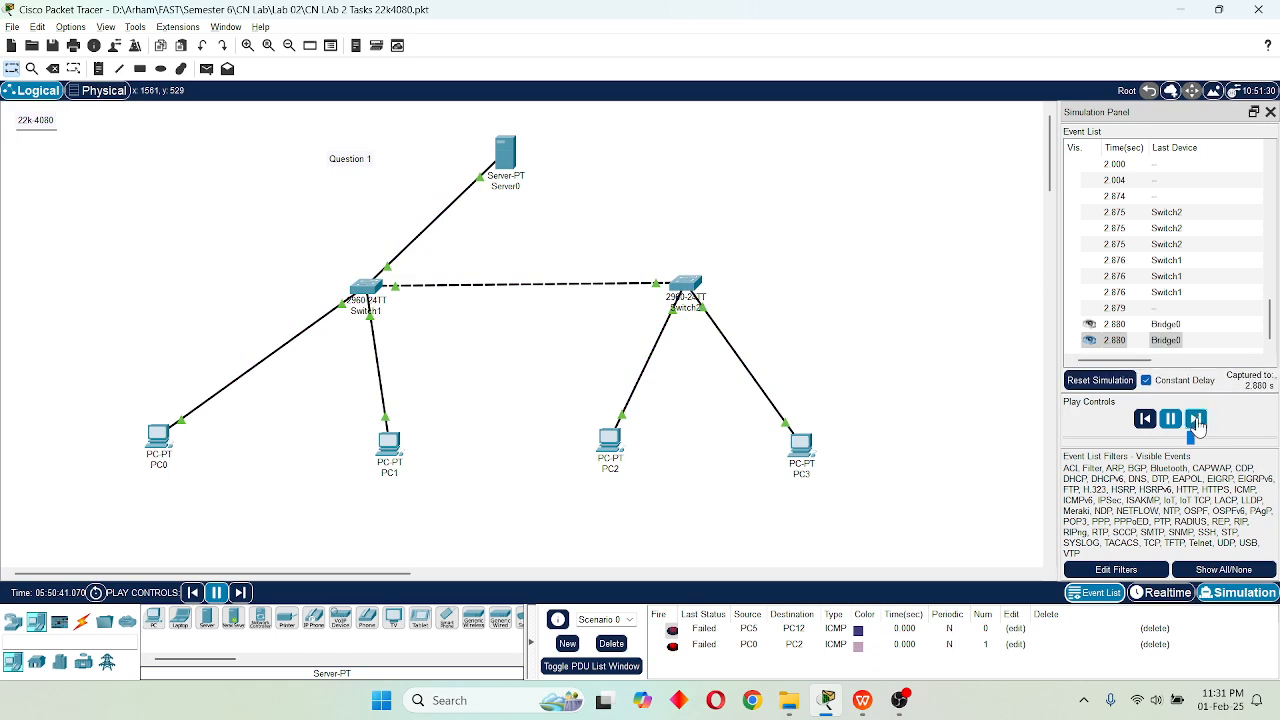
pyautogui.click(1197, 420)
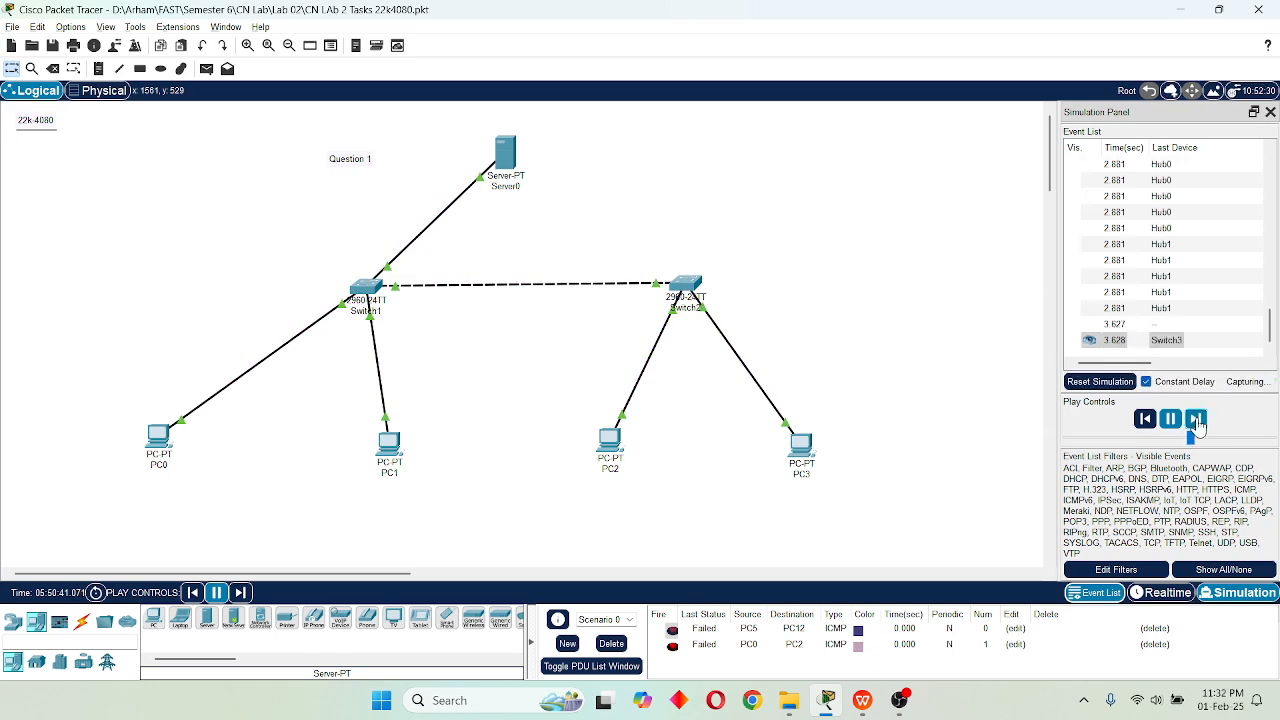
pyautogui.click(1196, 421)
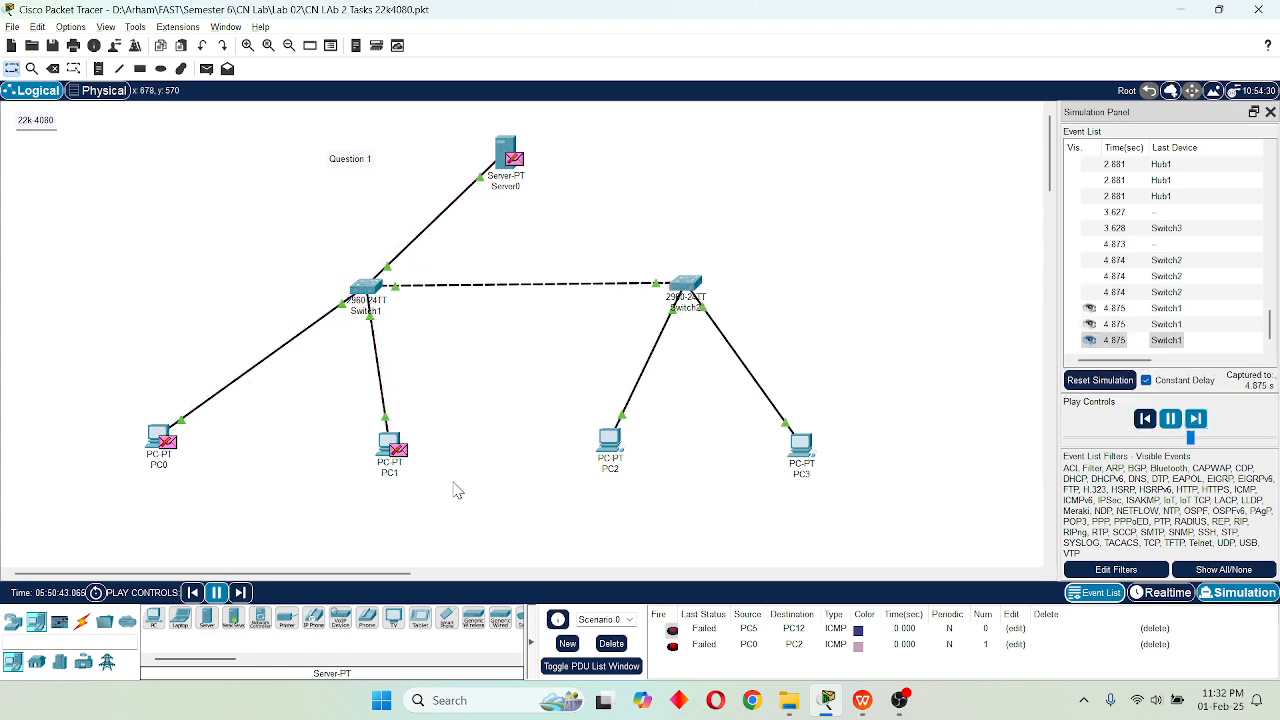
pyautogui.click(1196, 421)
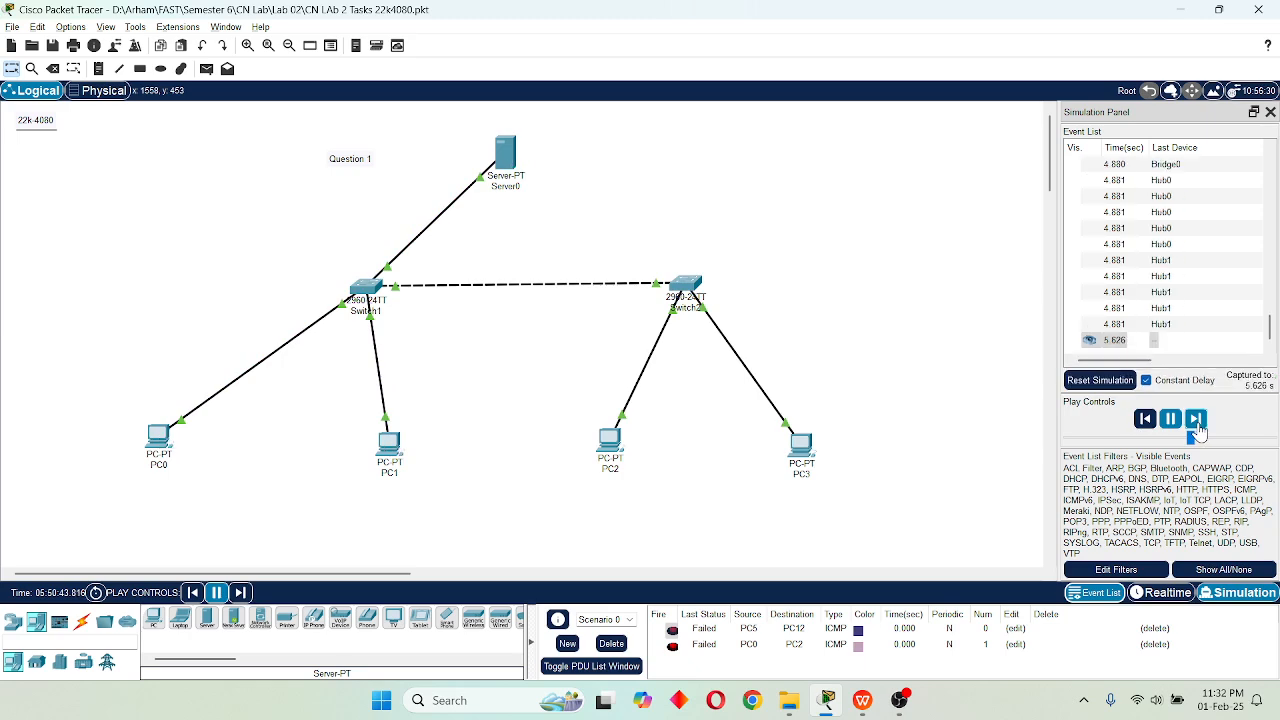
pyautogui.click(1196, 421)
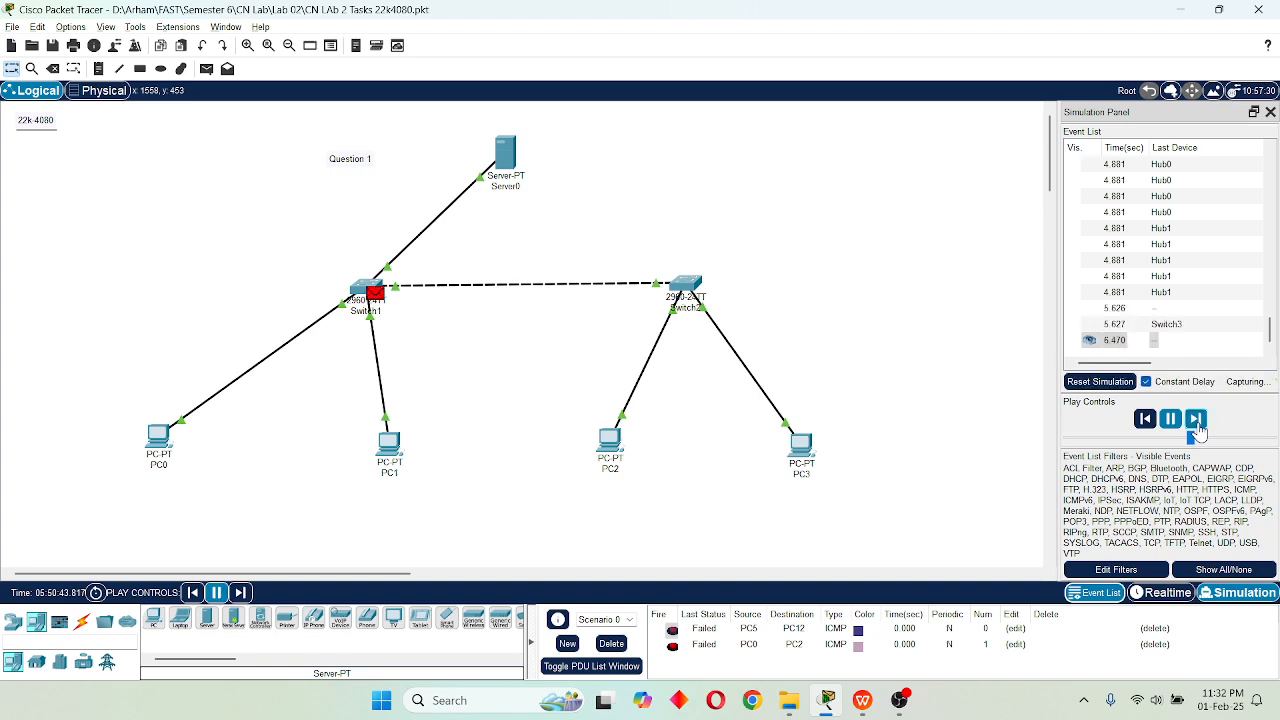
pyautogui.click(1196, 421)
pyautogui.click(1198, 425)
pyautogui.click(1198, 425)
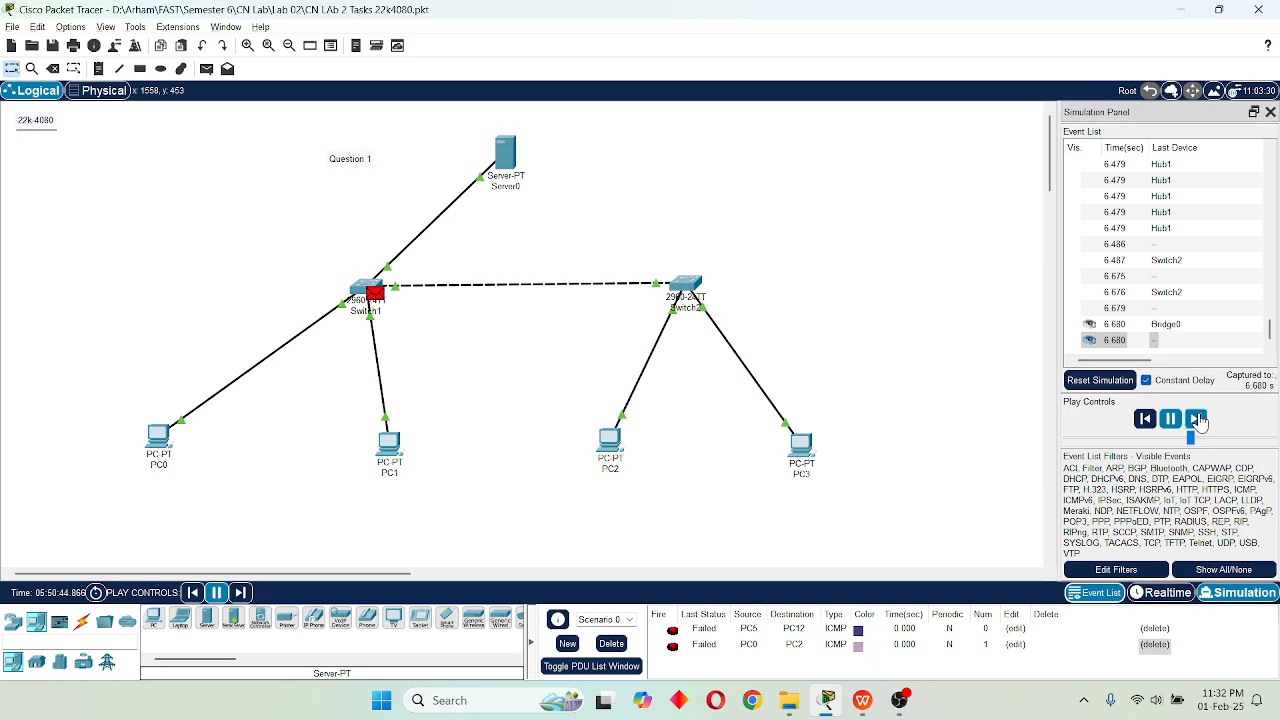
# Delete the PC0-to-PC2 PDU from the scenario and add a simple PDU from PC1 to PC2 instead.
pyautogui.click(1155, 645)
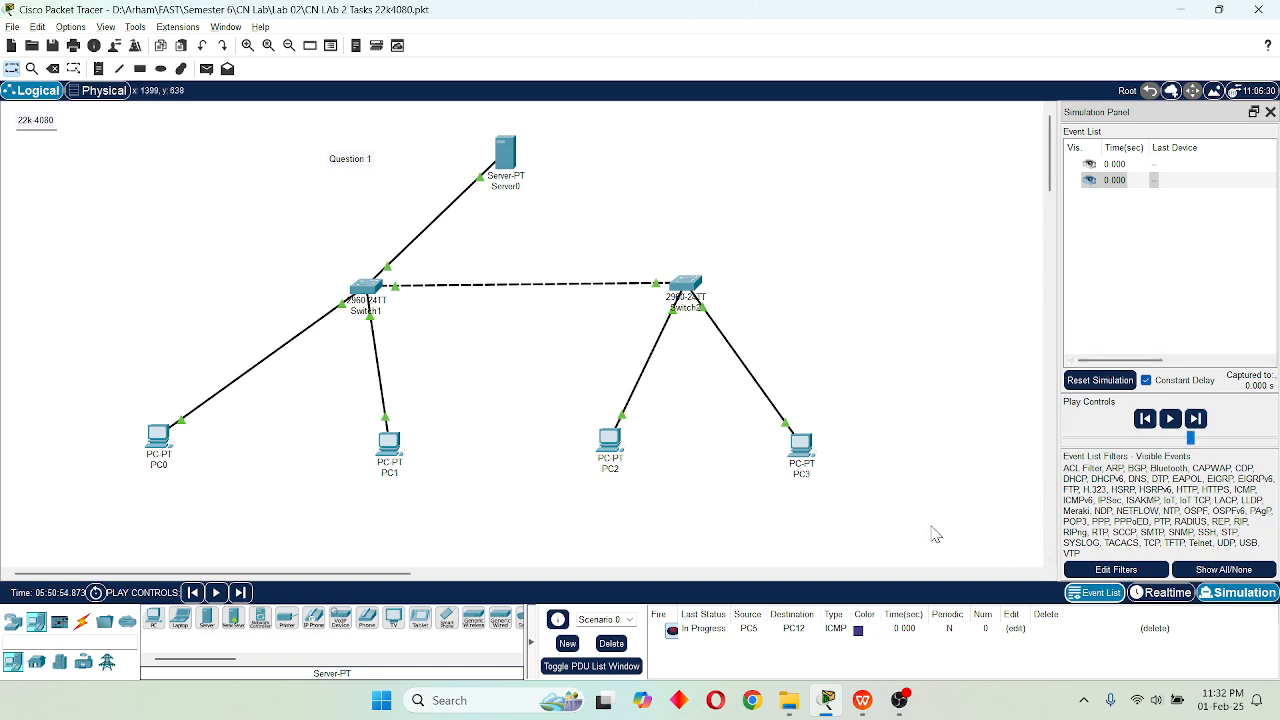
pyautogui.click(206, 68)
pyautogui.click(390, 458)
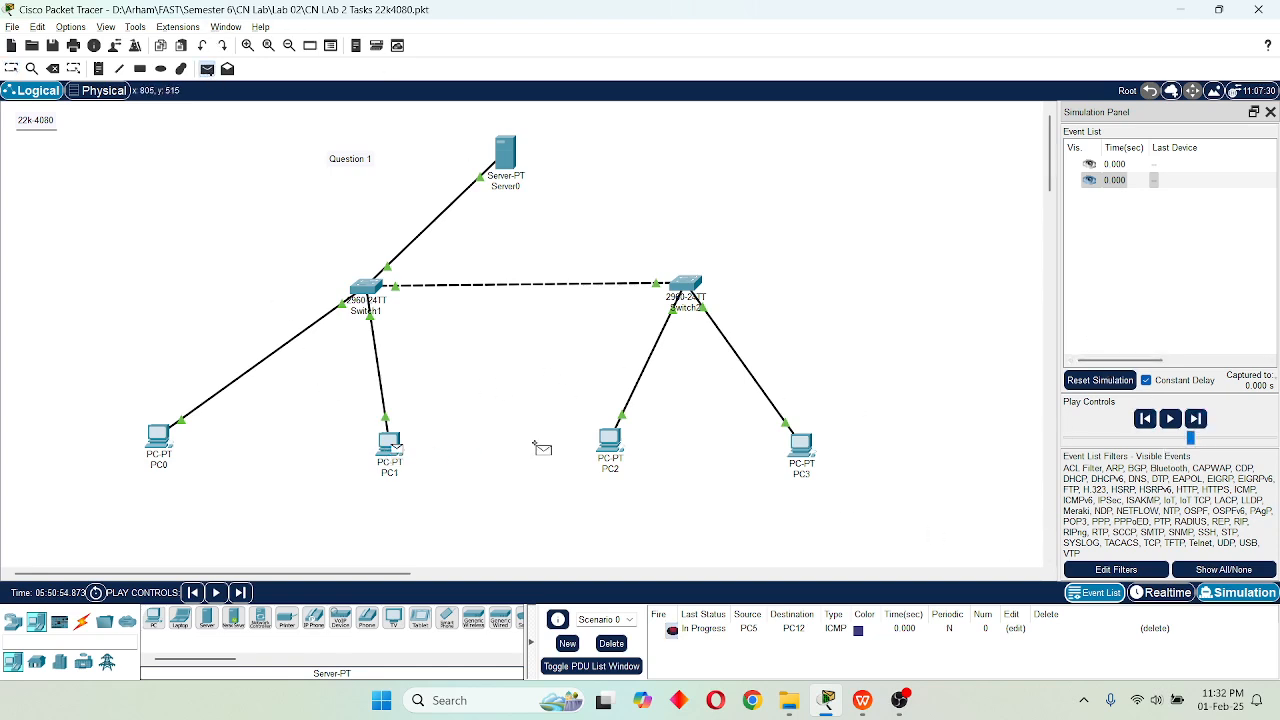
pyautogui.click(611, 450)
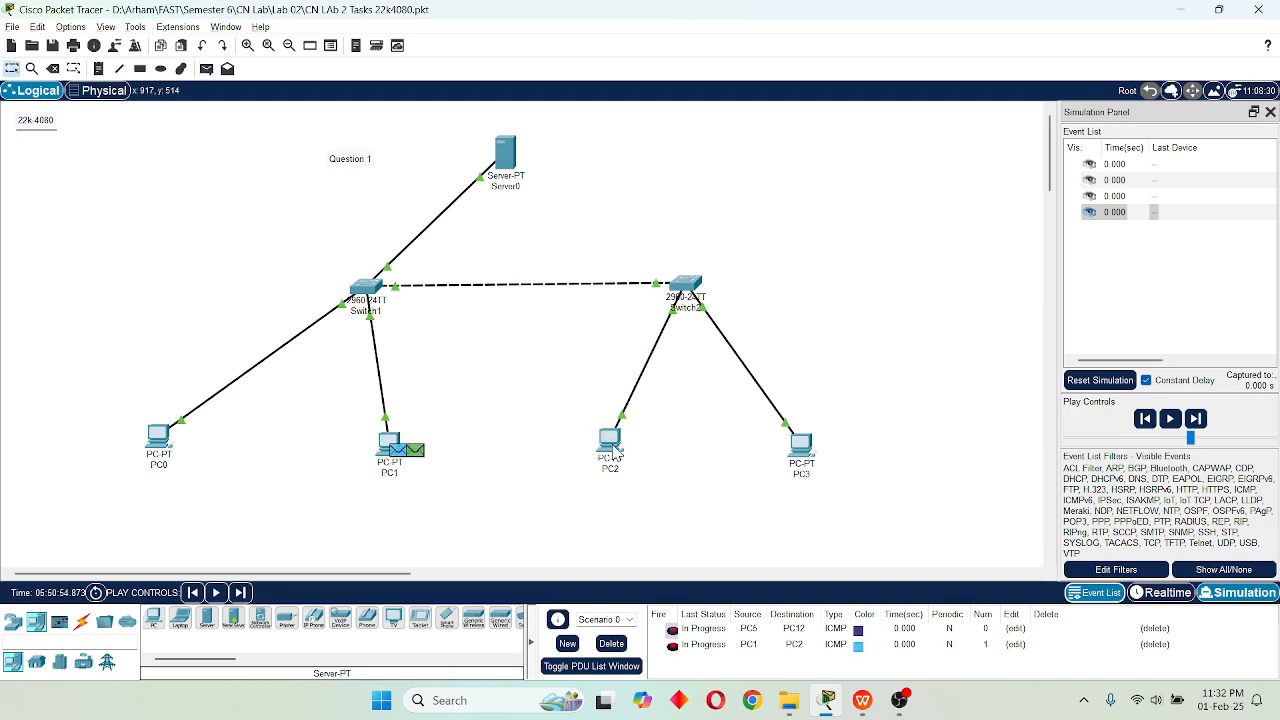
# Play the simulation, step it forward to follow the PC1-to-PC2 message until it completes, and pause it.
pyautogui.click(1170, 419)
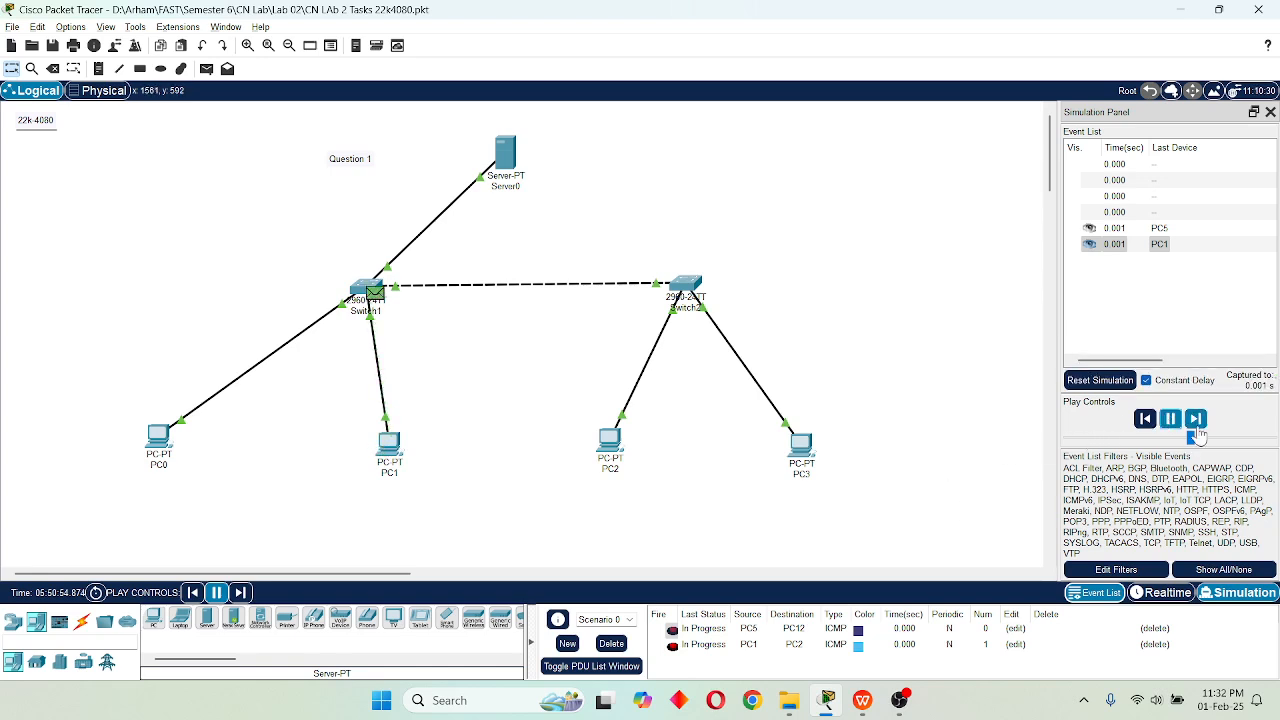
pyautogui.click(1200, 427)
pyautogui.click(1201, 427)
pyautogui.click(1201, 427)
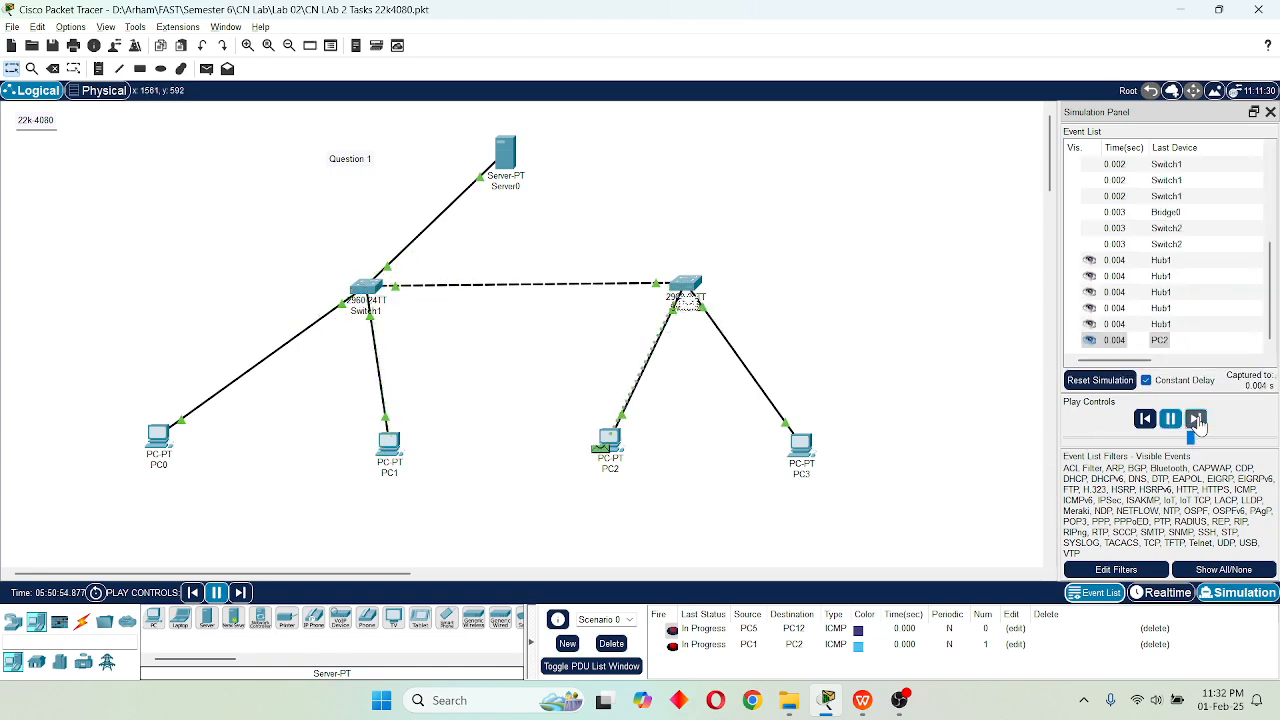
pyautogui.click(1201, 427)
pyautogui.click(1201, 427)
pyautogui.click(1201, 427)
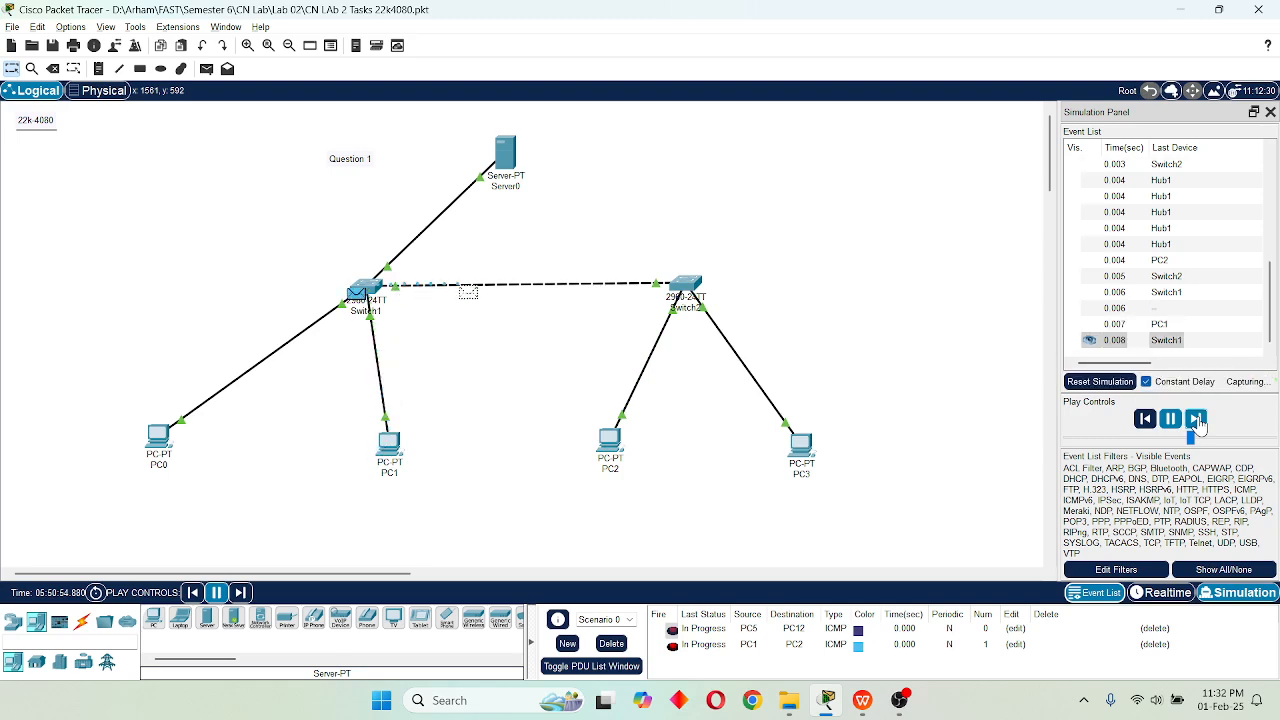
pyautogui.click(1201, 427)
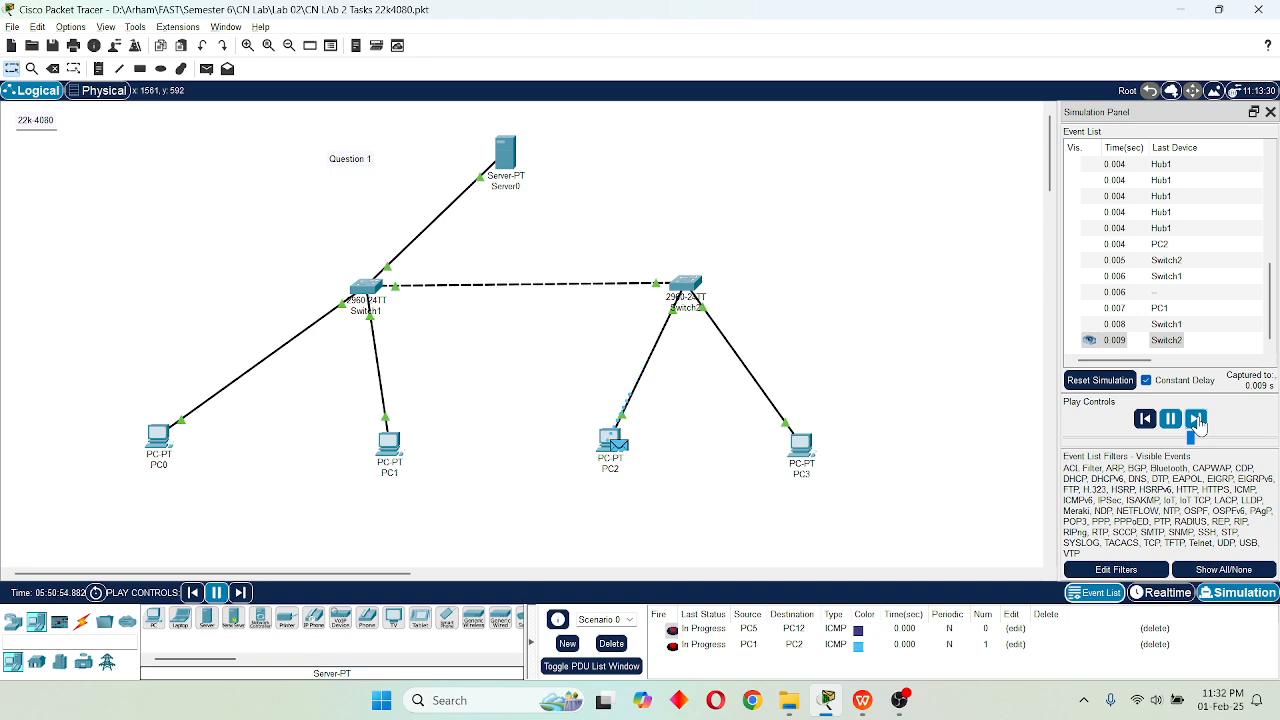
pyautogui.click(1200, 427)
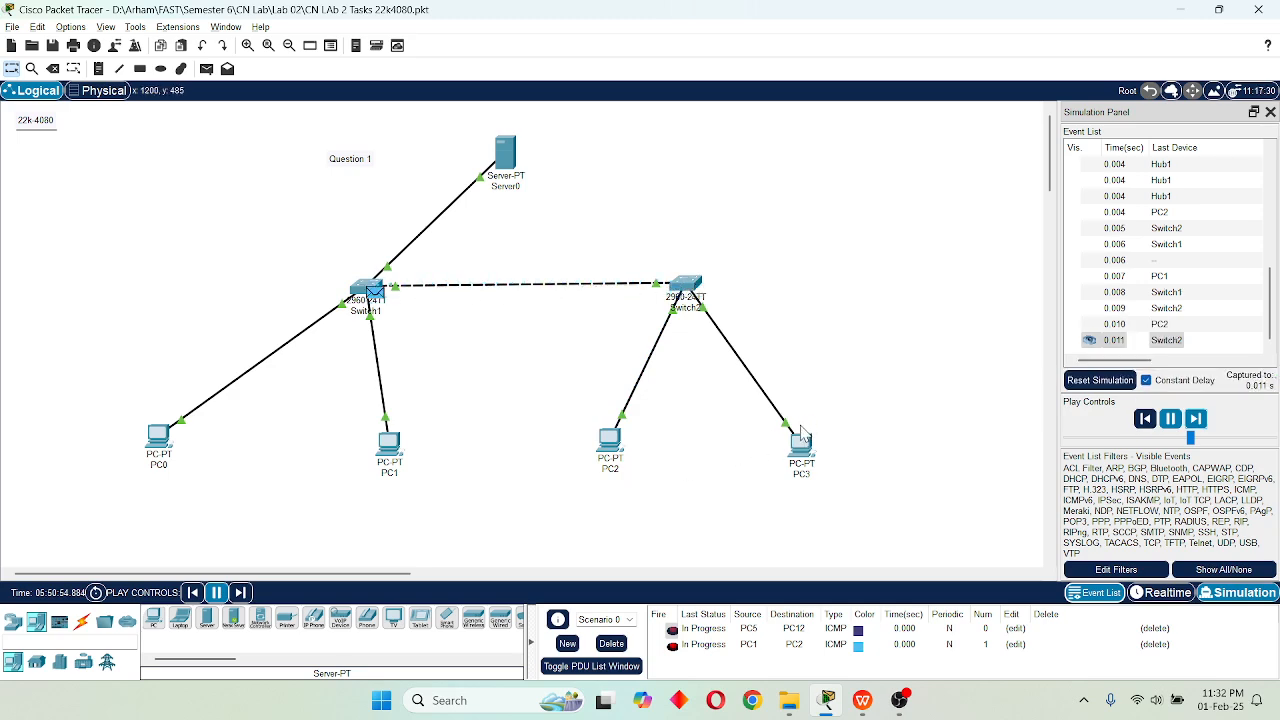
pyautogui.click(1197, 420)
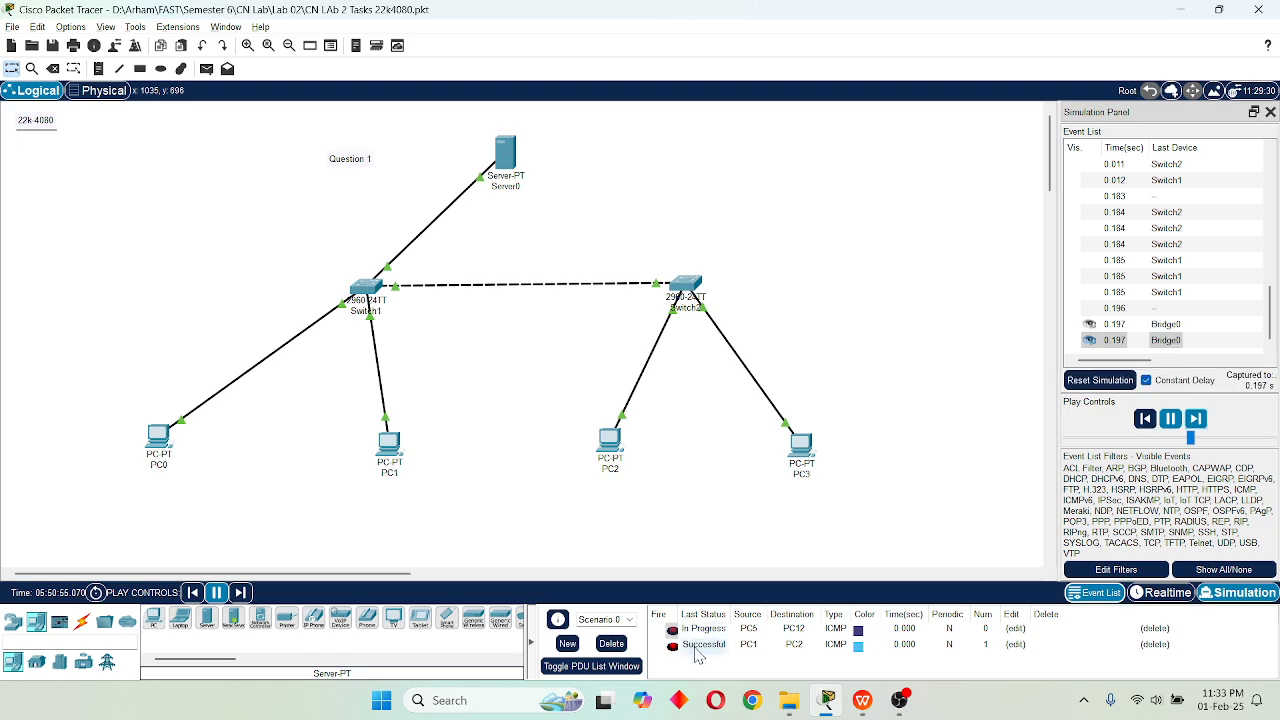
pyautogui.click(1171, 420)
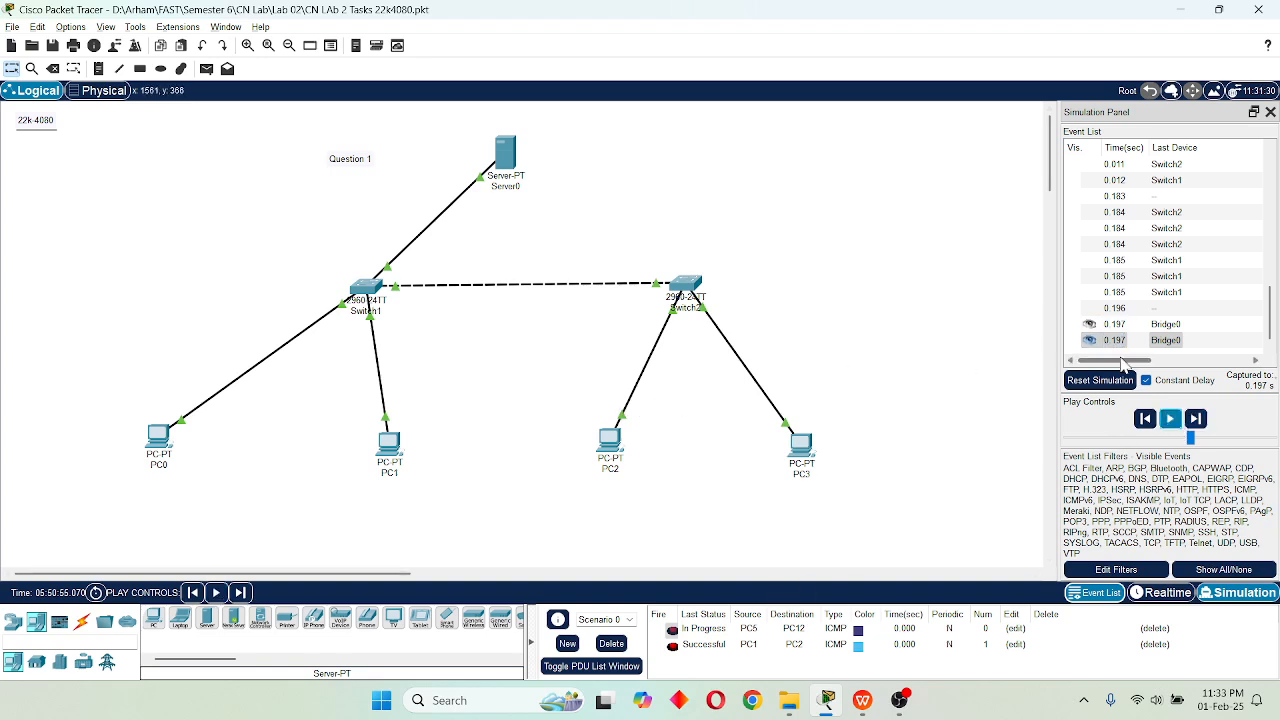
# Examine the PDU information of the ARP events at Server0, PC12 and PC5 in the simulation's event list.
pyautogui.moveTo(1114, 360); pyautogui.dragTo(1248, 360)
pyautogui.scroll(10, 1245, 296)
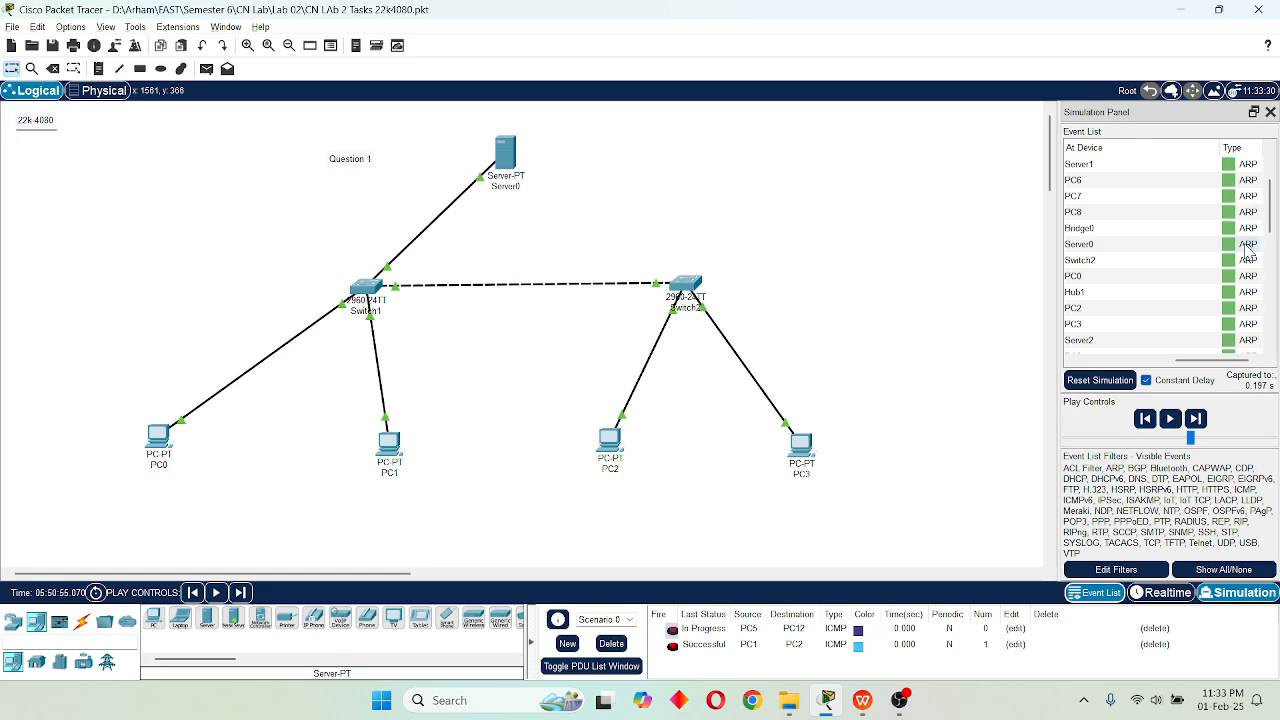
pyautogui.click(1247, 246)
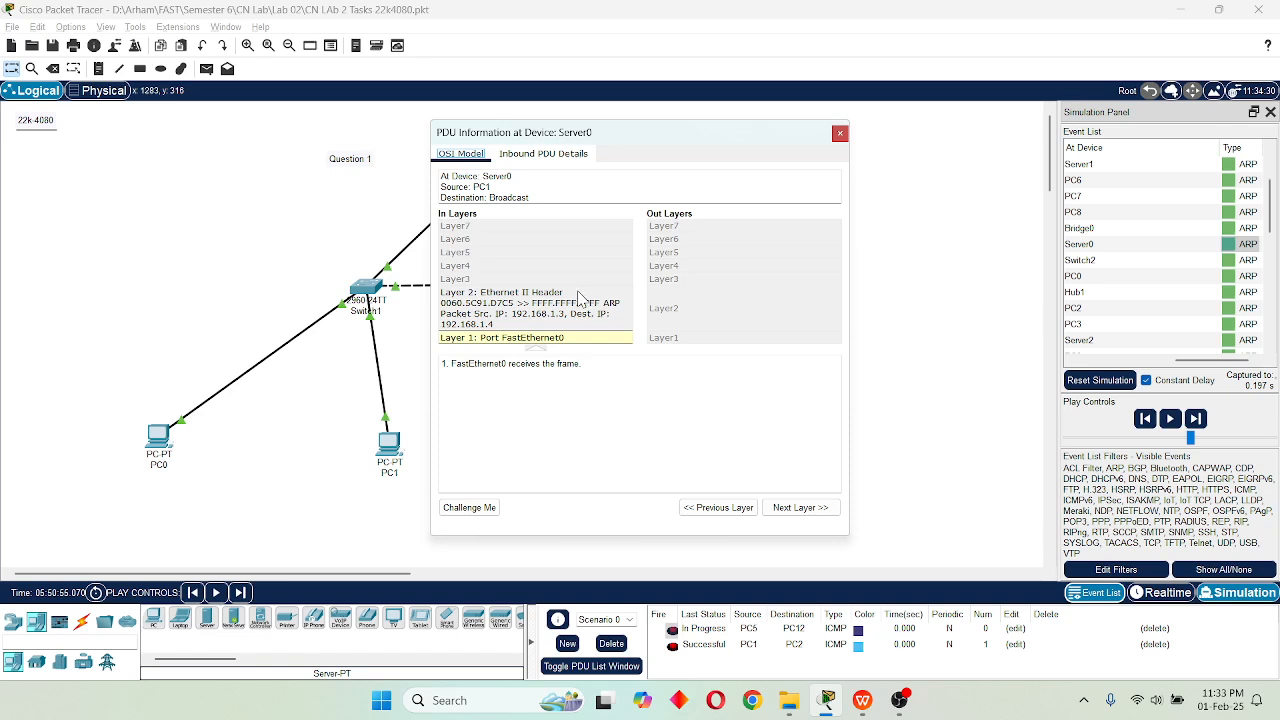
pyautogui.click(840, 132)
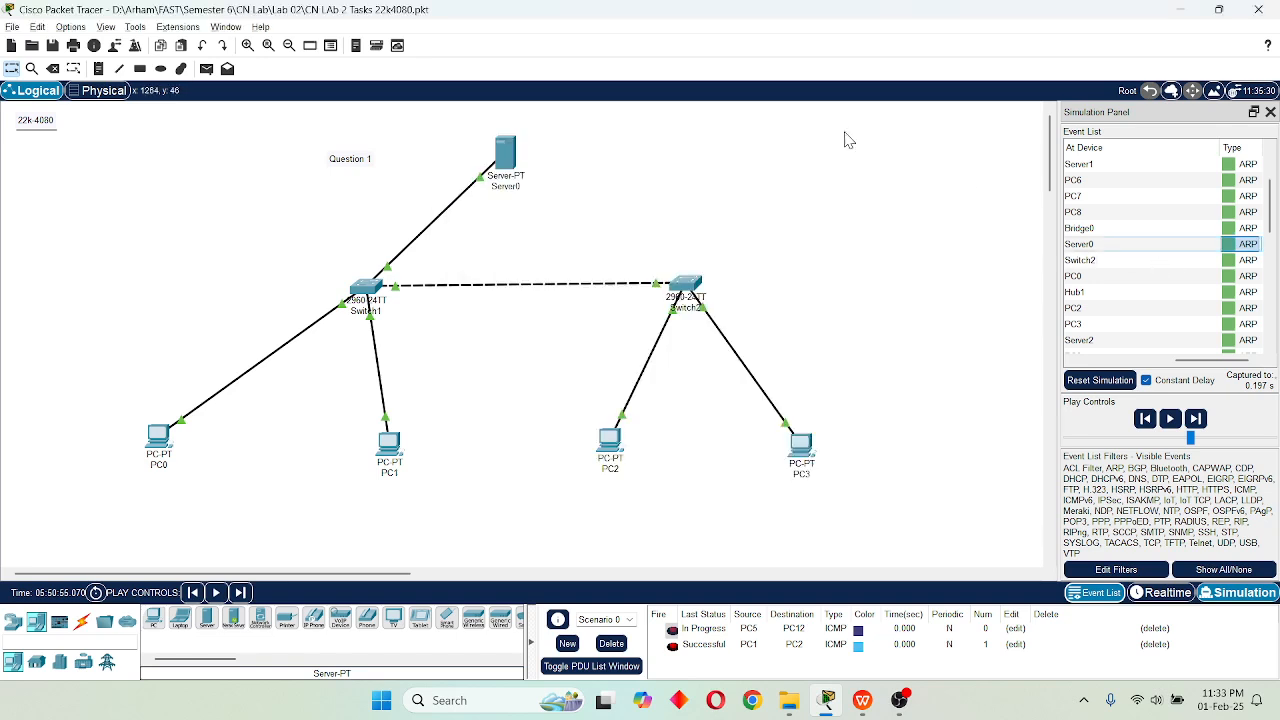
pyautogui.scroll(-1, 1208, 270)
pyautogui.click(1247, 340)
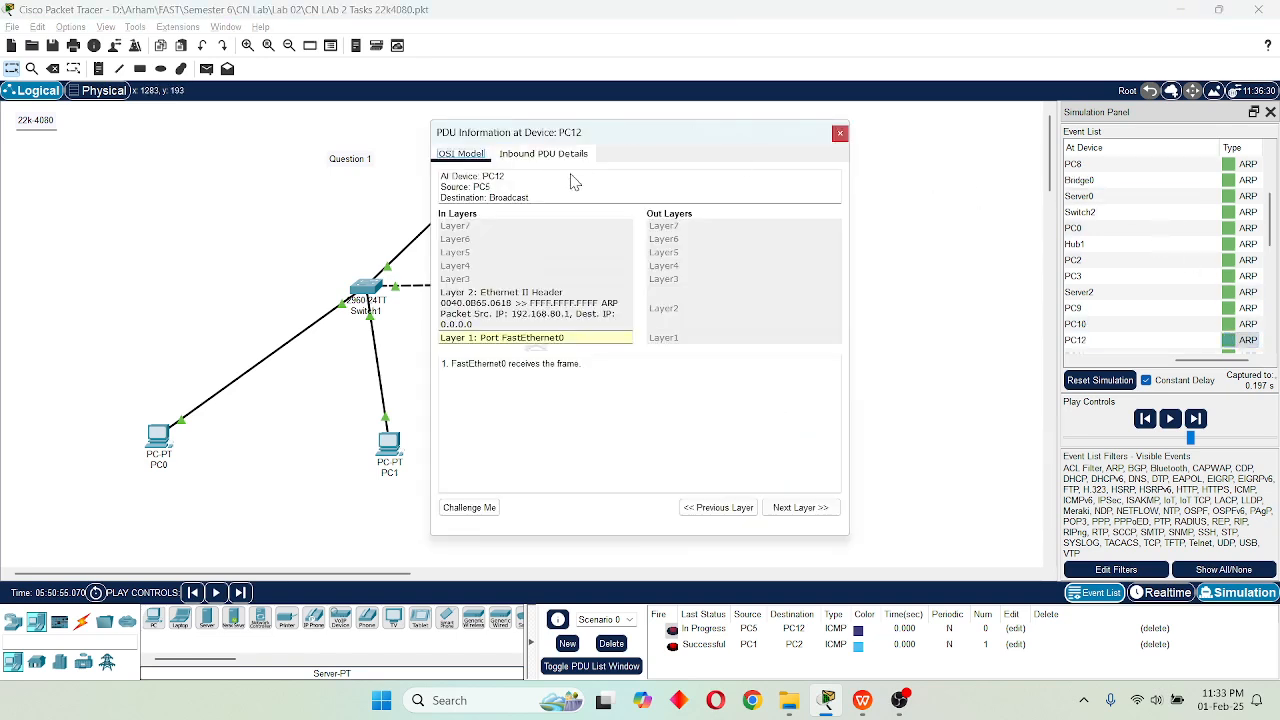
pyautogui.click(840, 133)
pyautogui.scroll(2, 1208, 250)
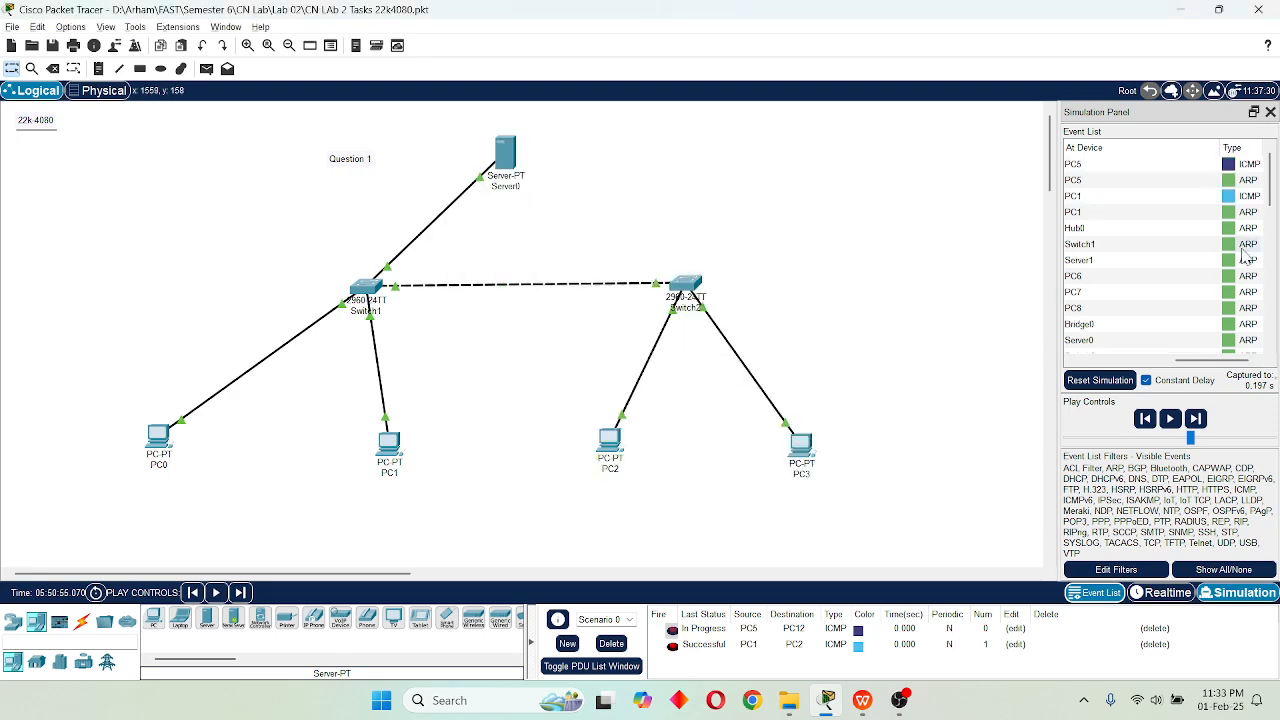
pyautogui.click(1208, 181)
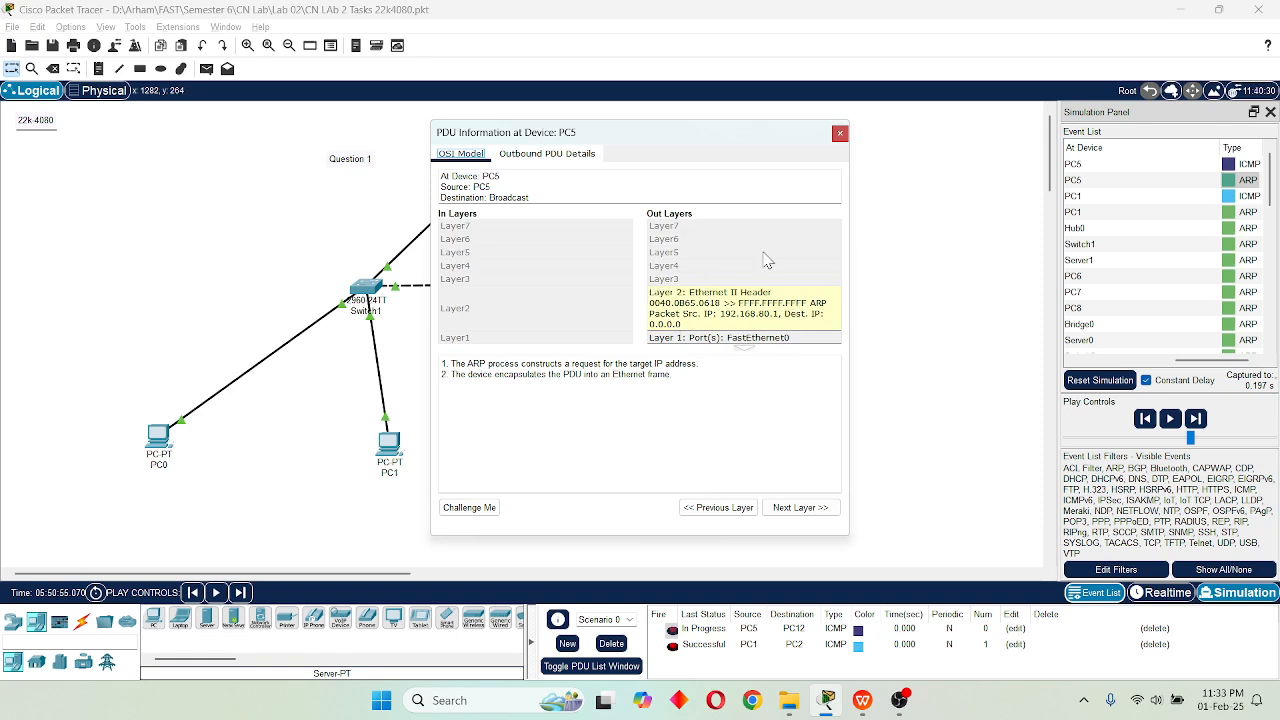
pyautogui.click(840, 133)
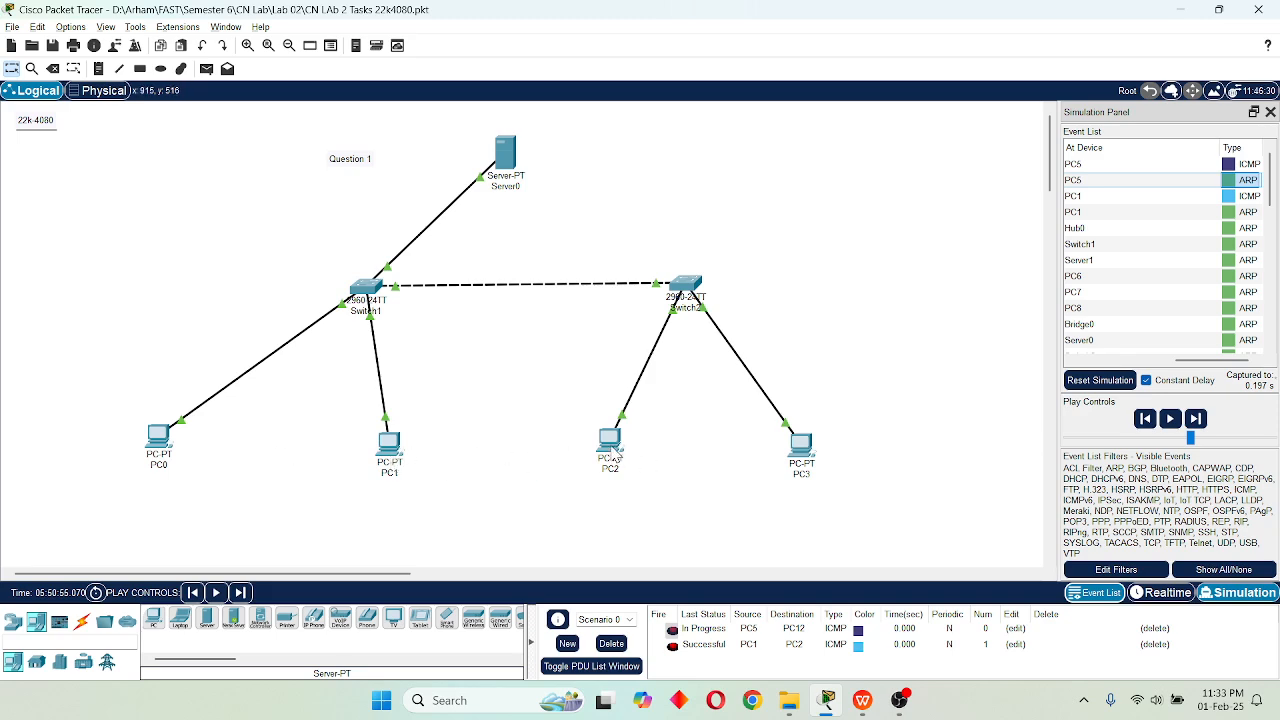
# Try to renew the IPv4 address of PC1's FastEthernet0 through DHCP while in Simulation mode.
pyautogui.click(389, 442)
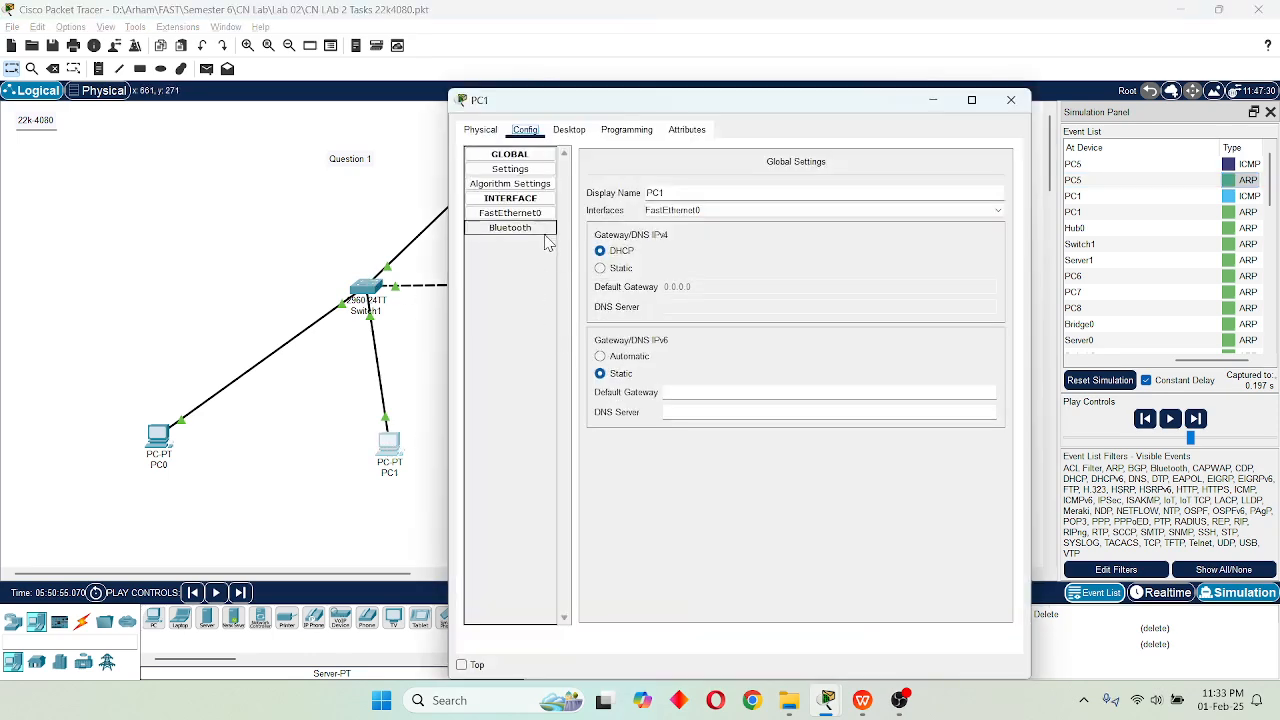
pyautogui.click(520, 214)
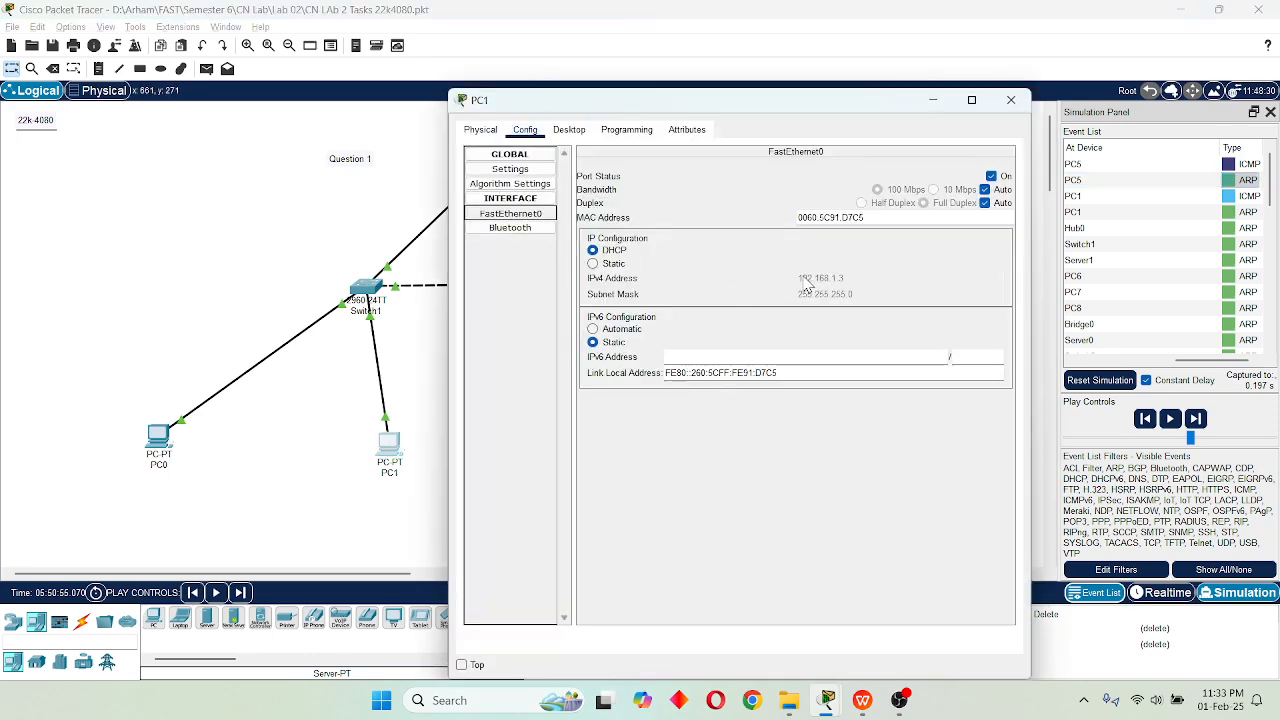
pyautogui.click(594, 250)
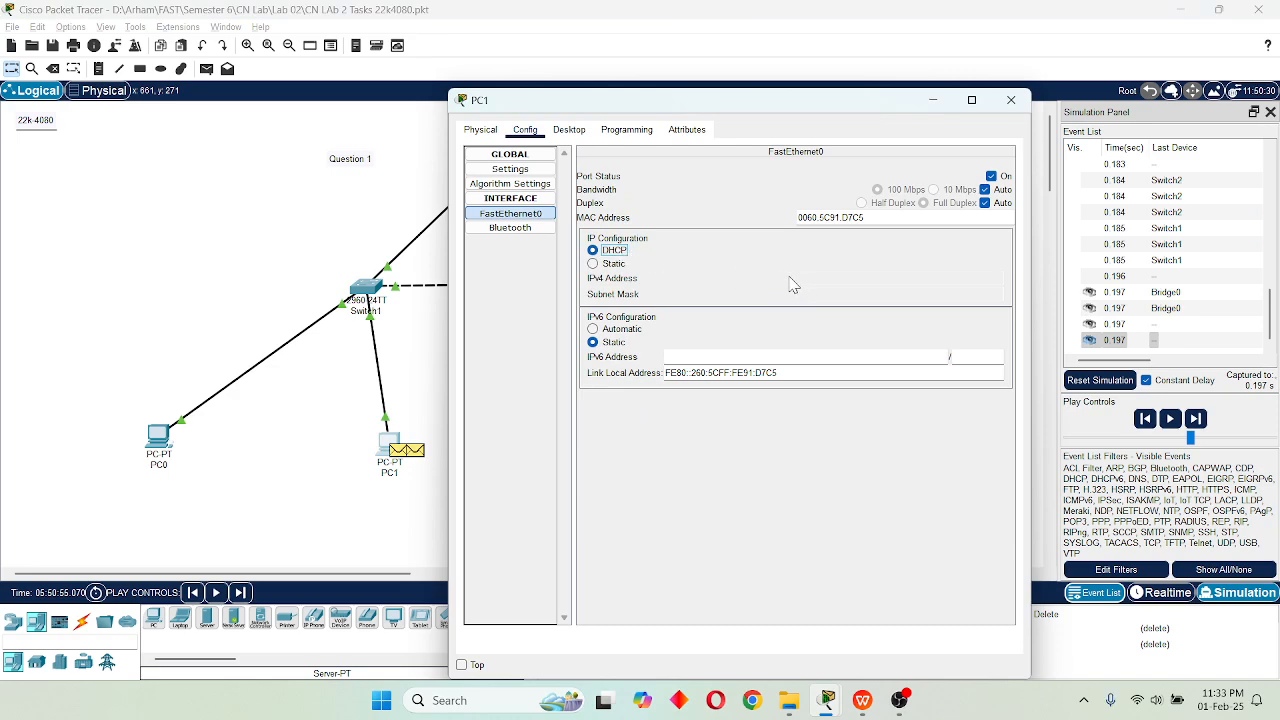
pyautogui.click(1011, 100)
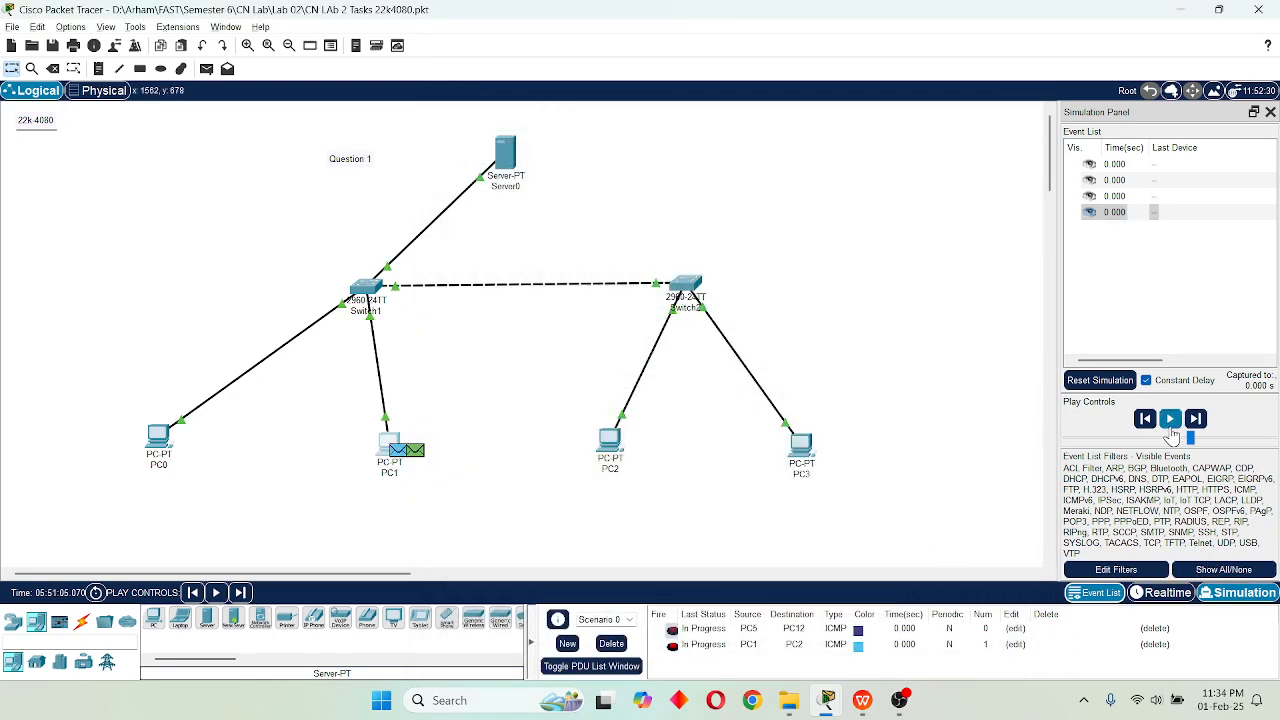
# Delete the PC1-to-PC2 PDU from the scenario and switch to Realtime mode.
pyautogui.click(1155, 645)
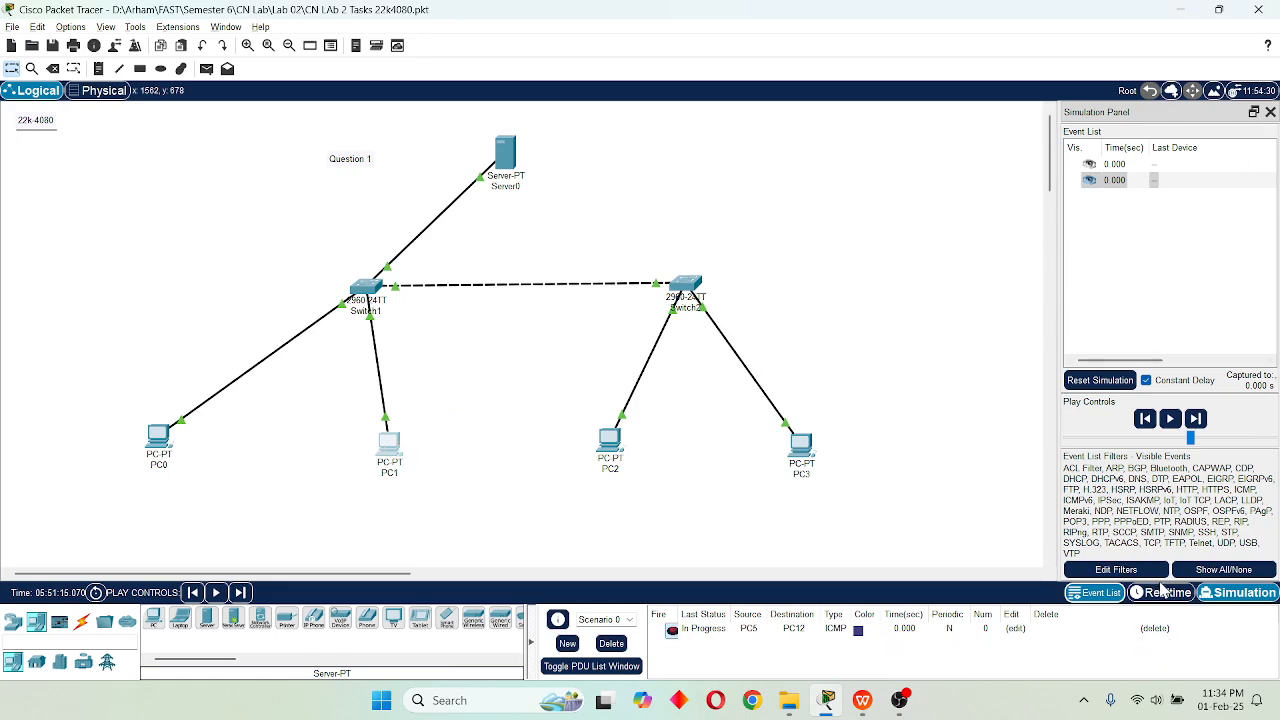
pyautogui.click(1163, 592)
# Request a DHCP address for PC1's FastEthernet0 interface and close the PC1 window.
pyautogui.click(389, 445)
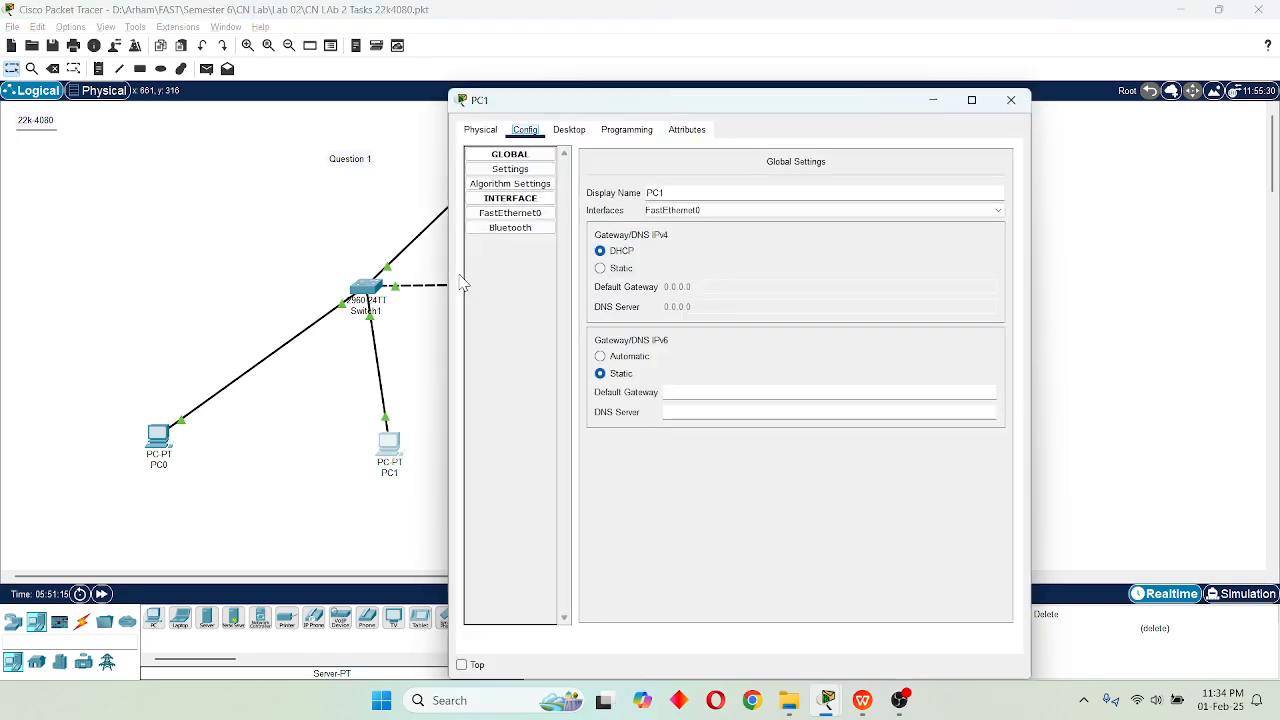
pyautogui.click(505, 216)
pyautogui.click(612, 251)
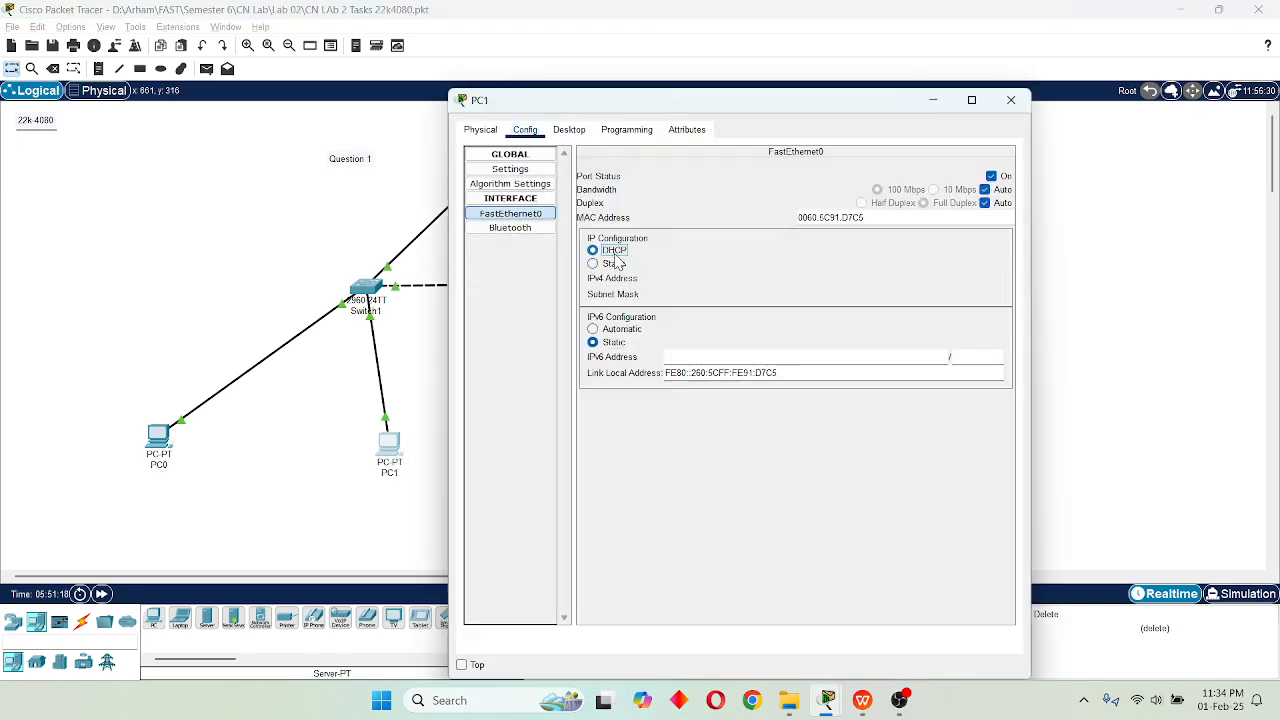
pyautogui.click(1011, 100)
# Renew PC2's FastEthernet0 address by switching its IP configuration to Static and back to DHCP.
pyautogui.click(609, 440)
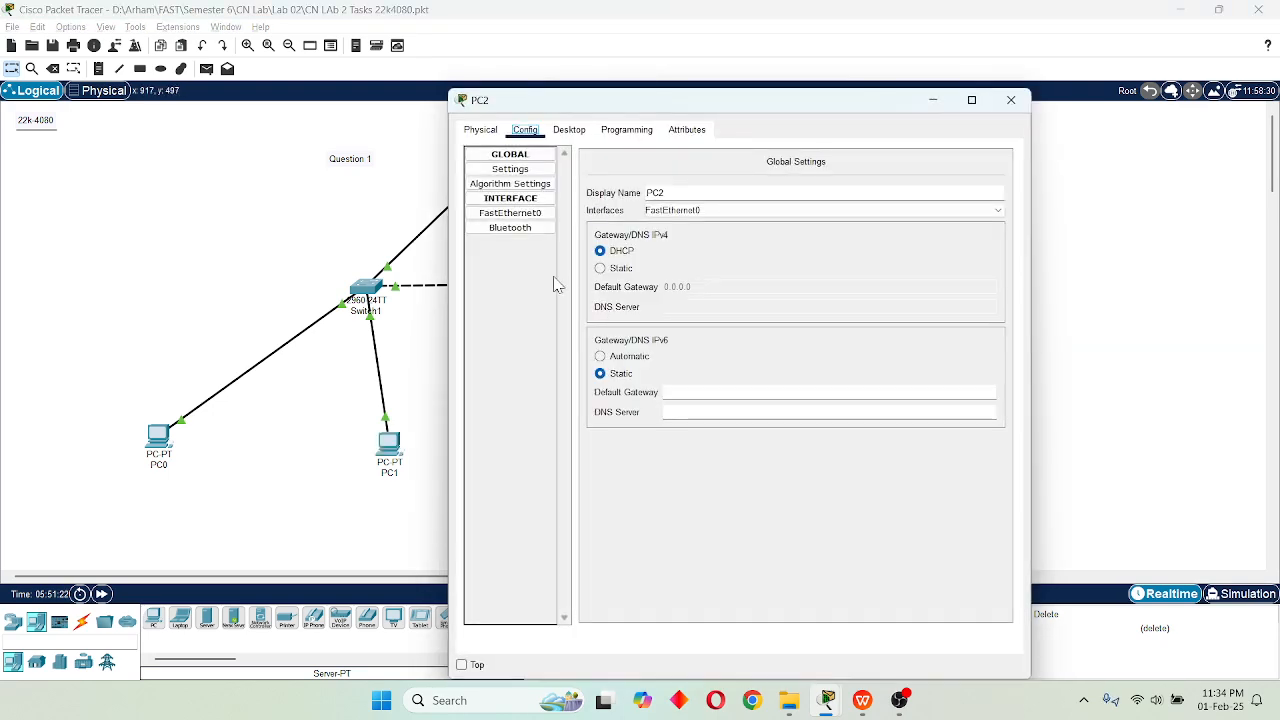
pyautogui.click(538, 216)
pyautogui.click(608, 264)
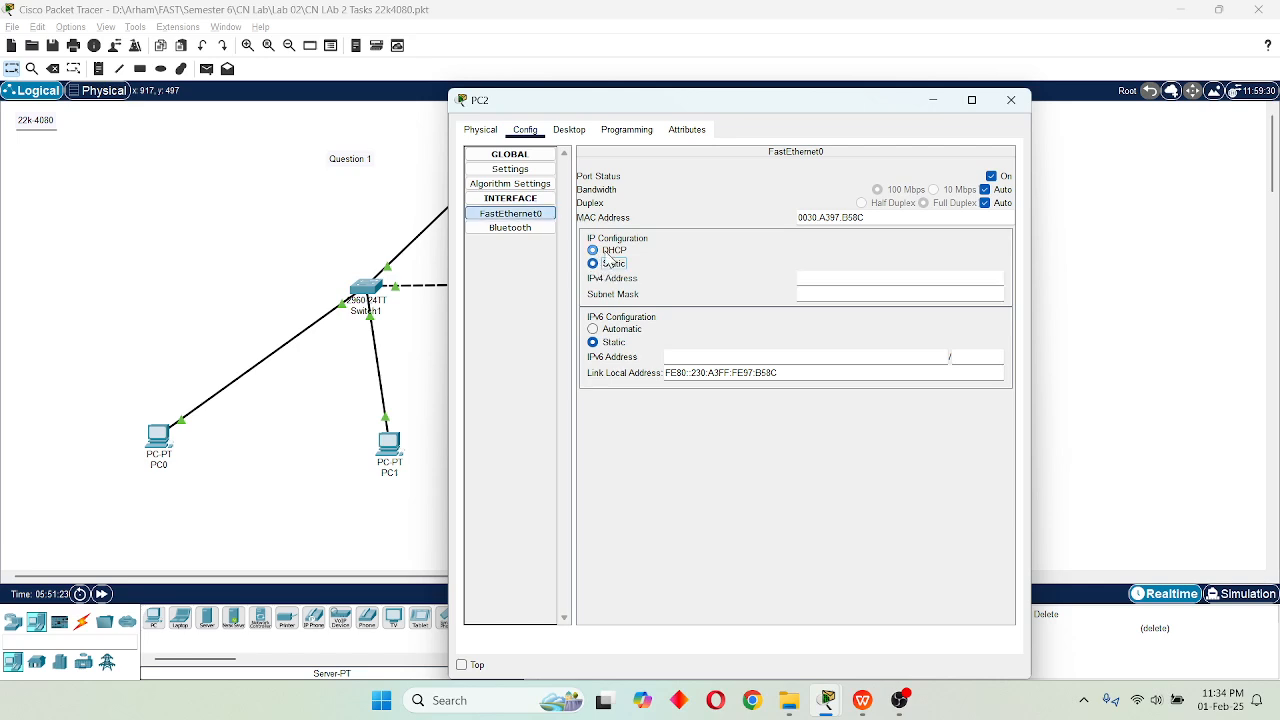
pyautogui.click(610, 251)
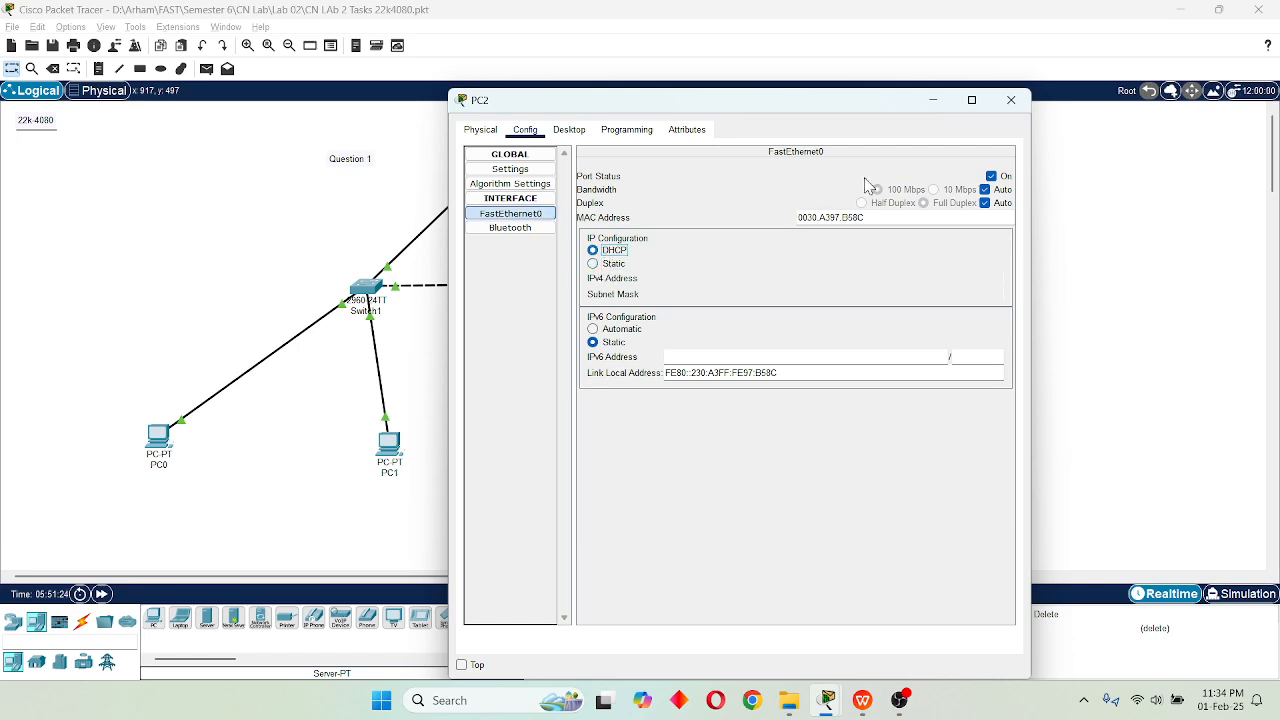
pyautogui.click(1011, 101)
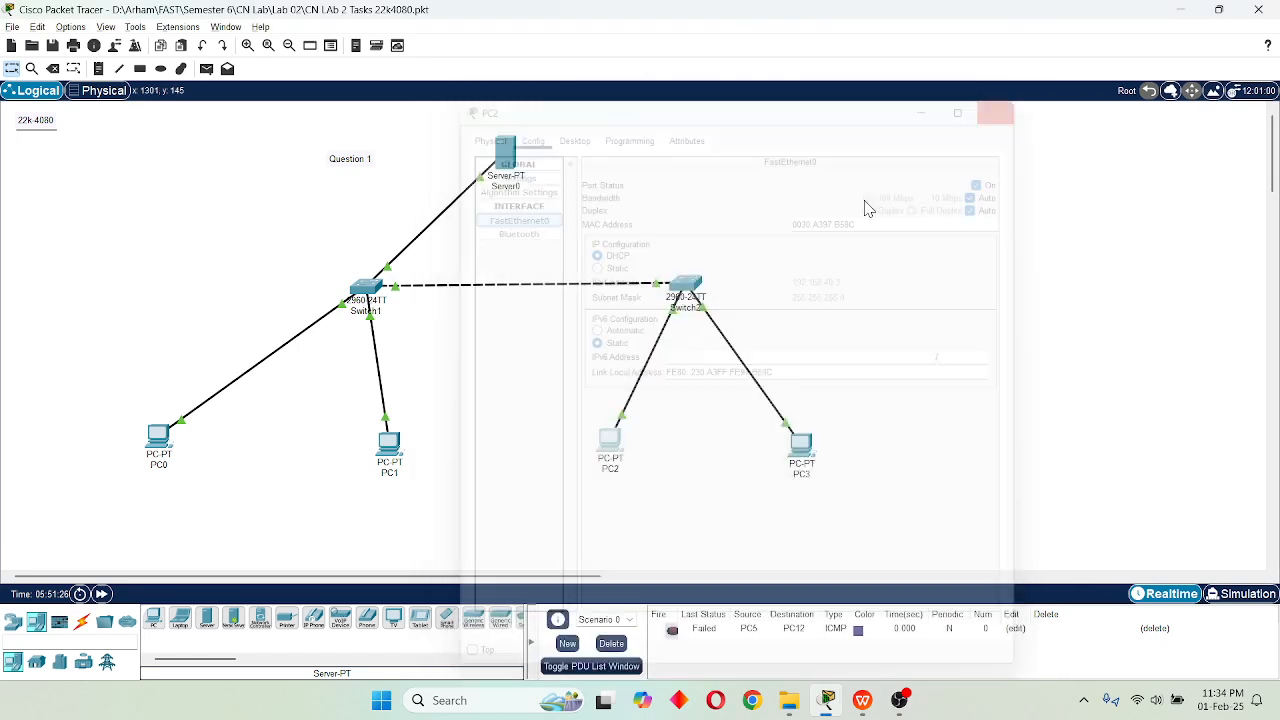
# Run ping 192.168.40.2 from PC2's Command Prompt to test communication with PC1.
pyautogui.click(610, 442)
pyautogui.click(576, 133)
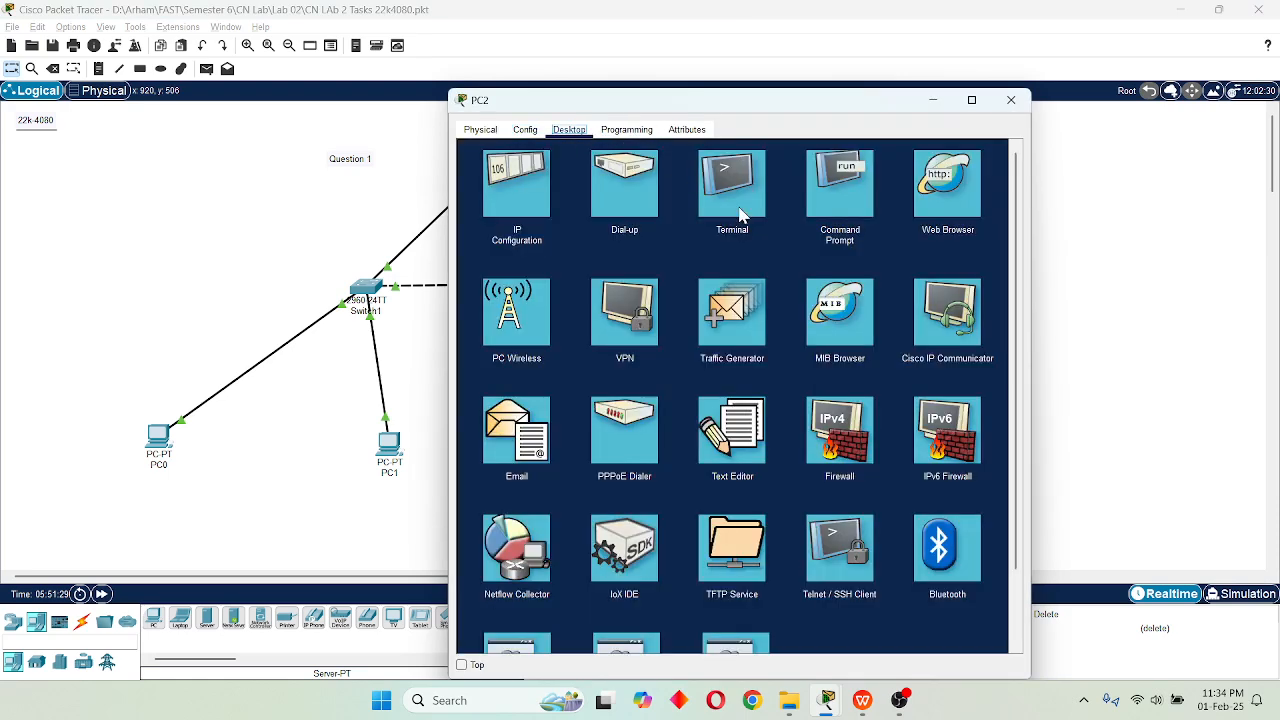
pyautogui.click(845, 195)
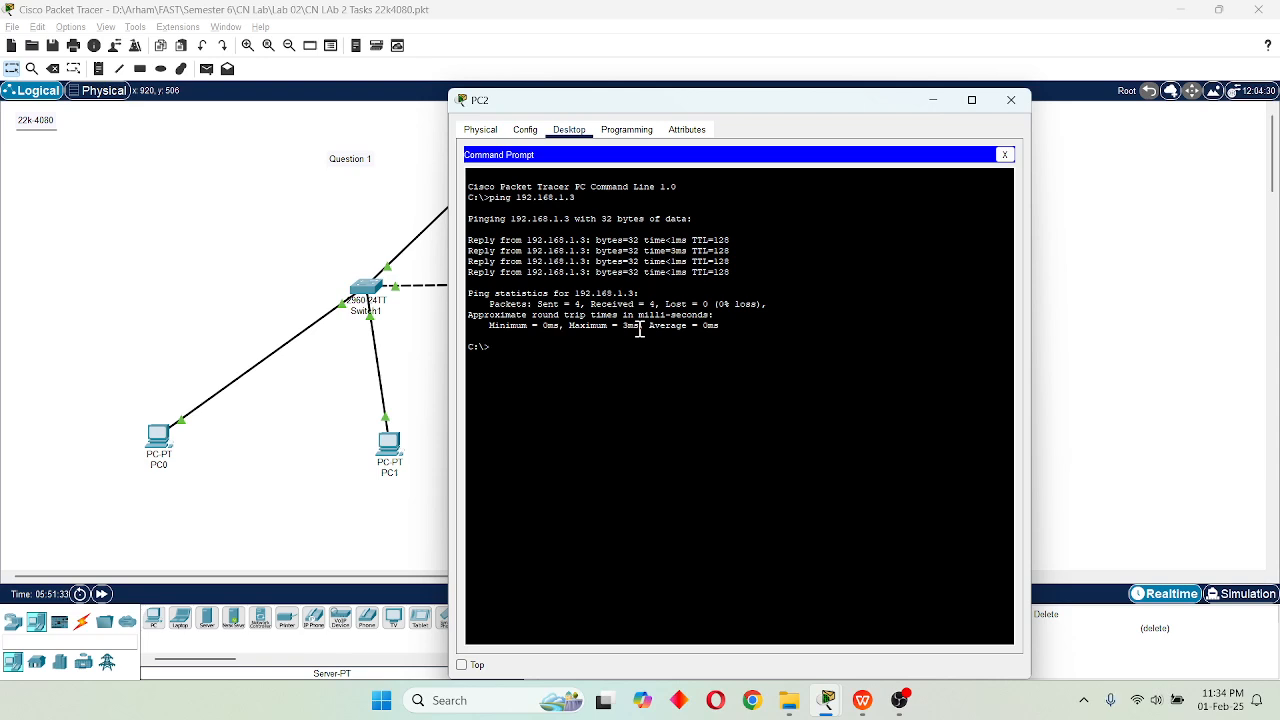
pyautogui.press('Up')
pyautogui.press('Return')
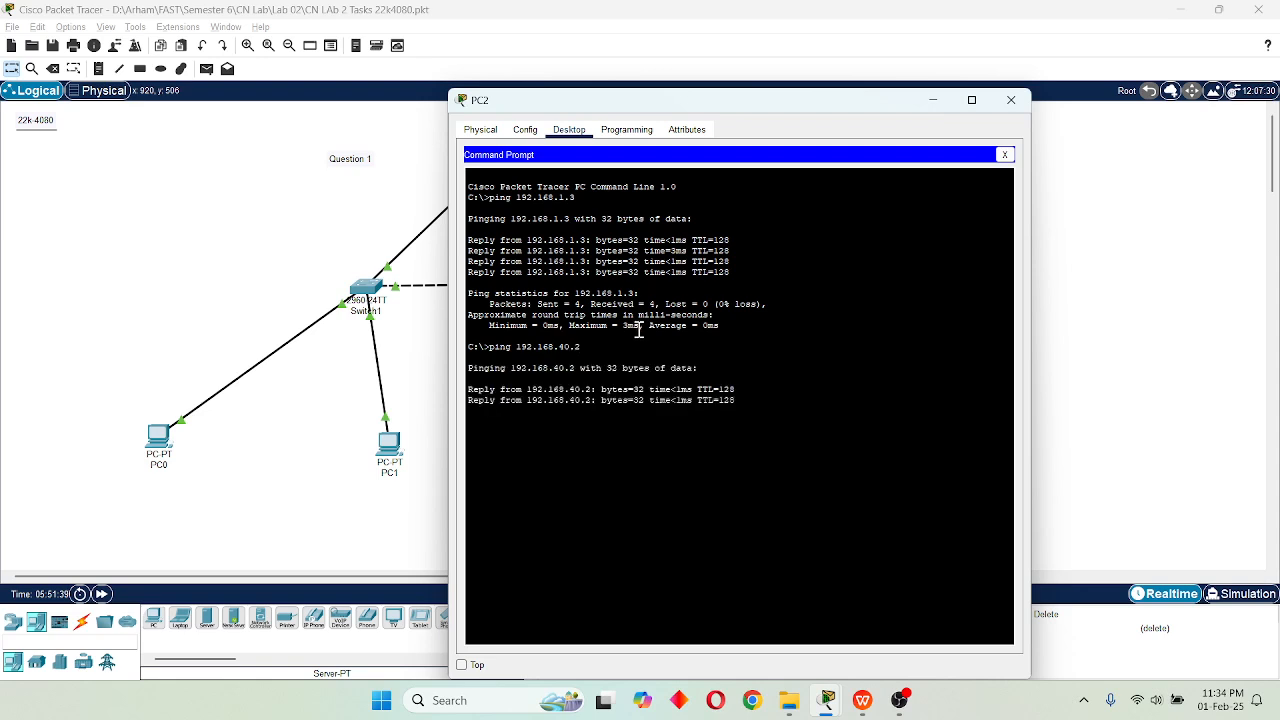
# Examine the replies and packet statistics of the 192.168.40.2 ping, and close the PC2 window.
pyautogui.moveTo(474, 392); pyautogui.dragTo(629, 393)
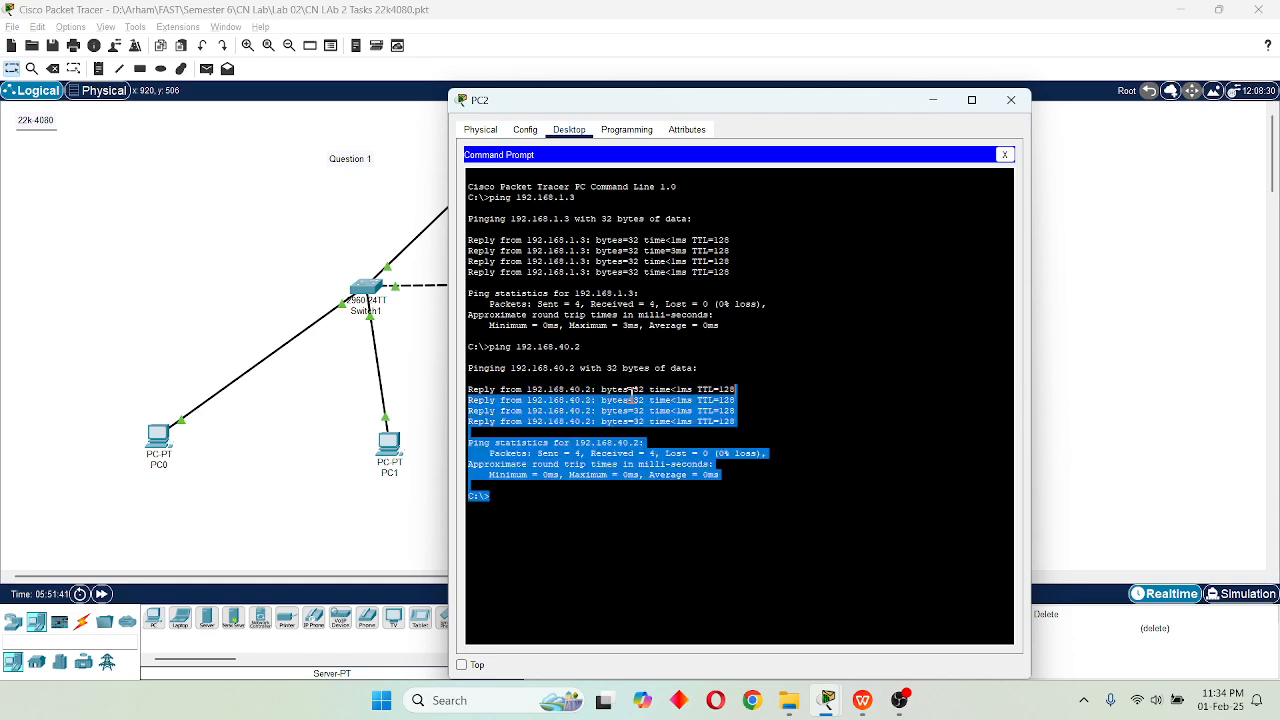
pyautogui.click(557, 415)
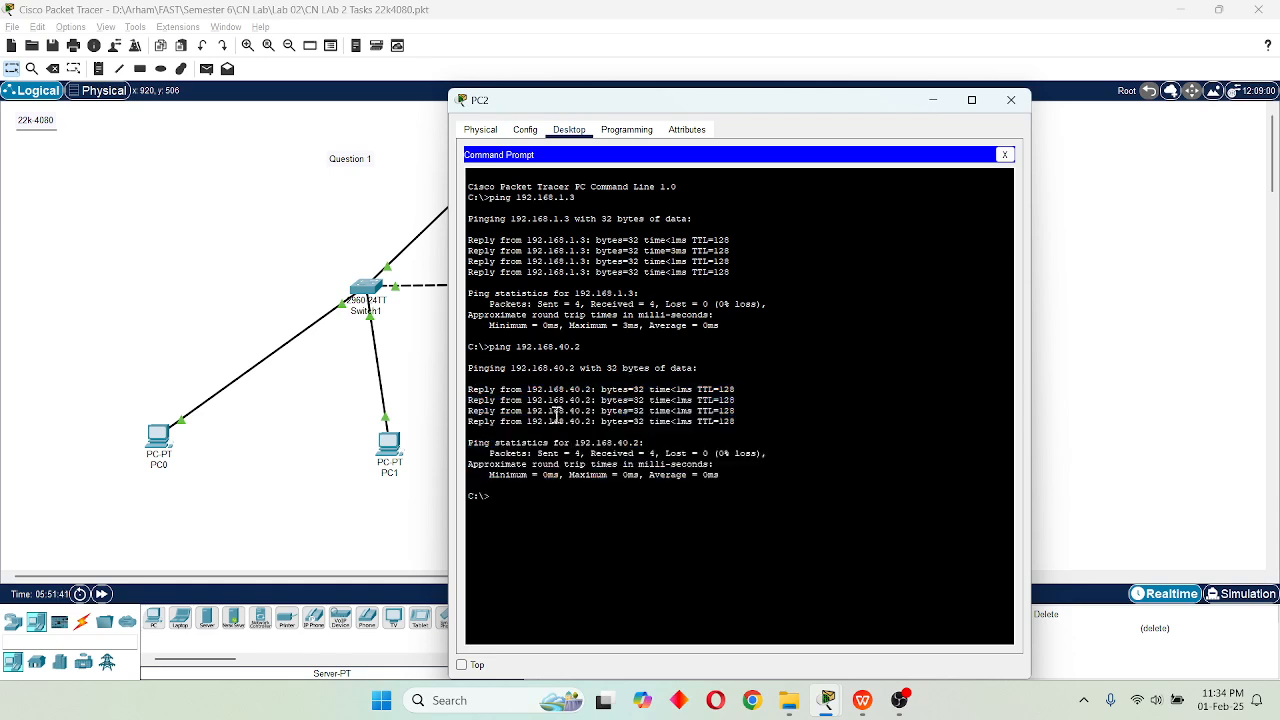
pyautogui.moveTo(557, 460); pyautogui.dragTo(577, 459)
pyautogui.doubleClick(652, 453)
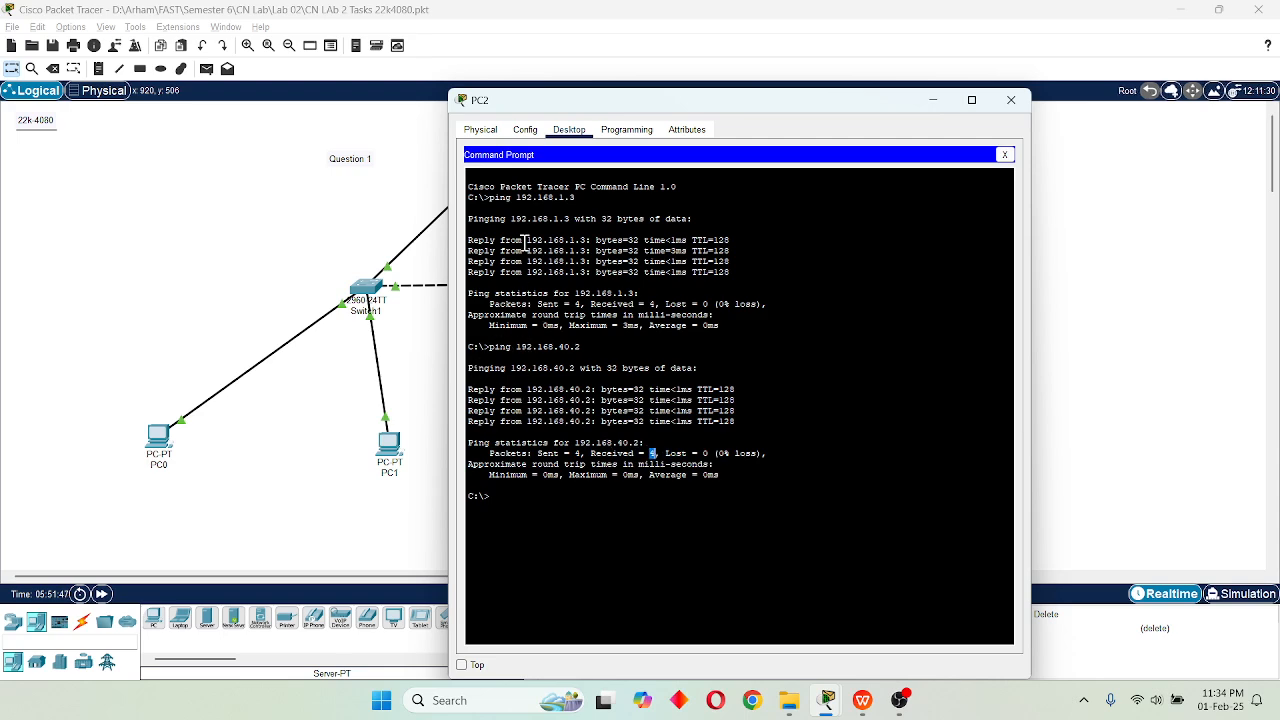
pyautogui.moveTo(594, 104); pyautogui.dragTo(672, 101)
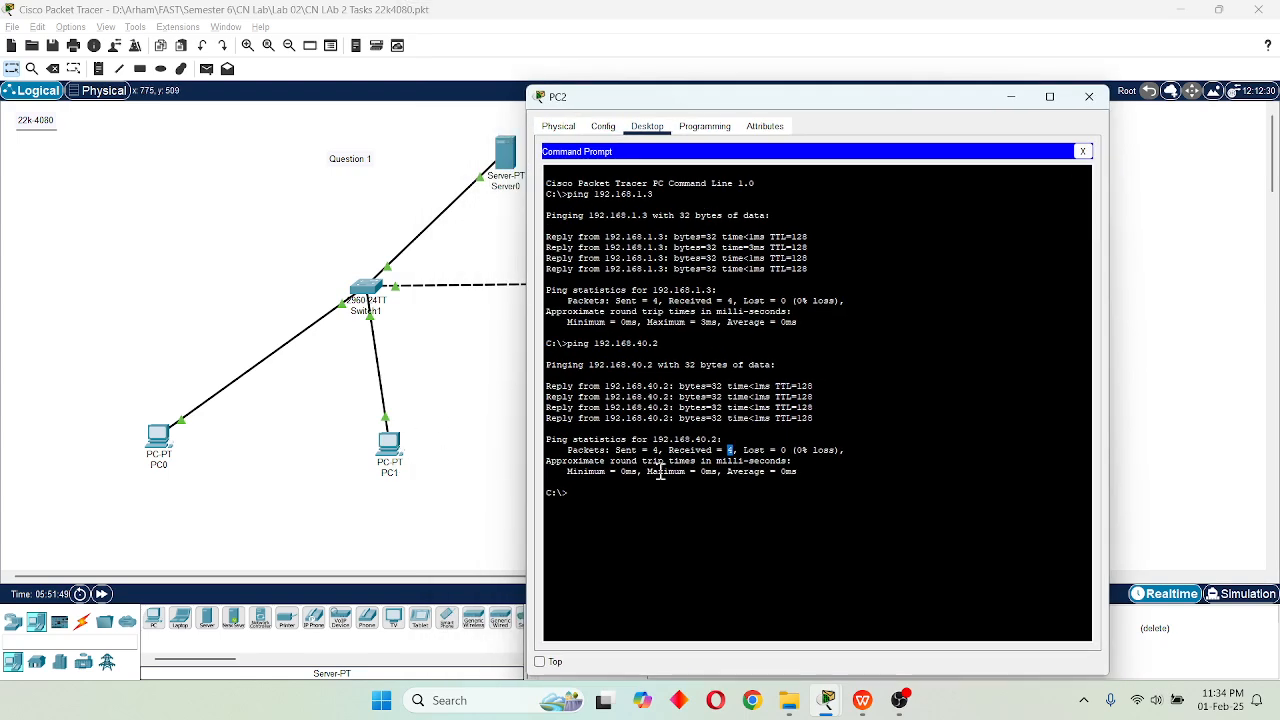
pyautogui.moveTo(828, 473); pyautogui.dragTo(574, 352)
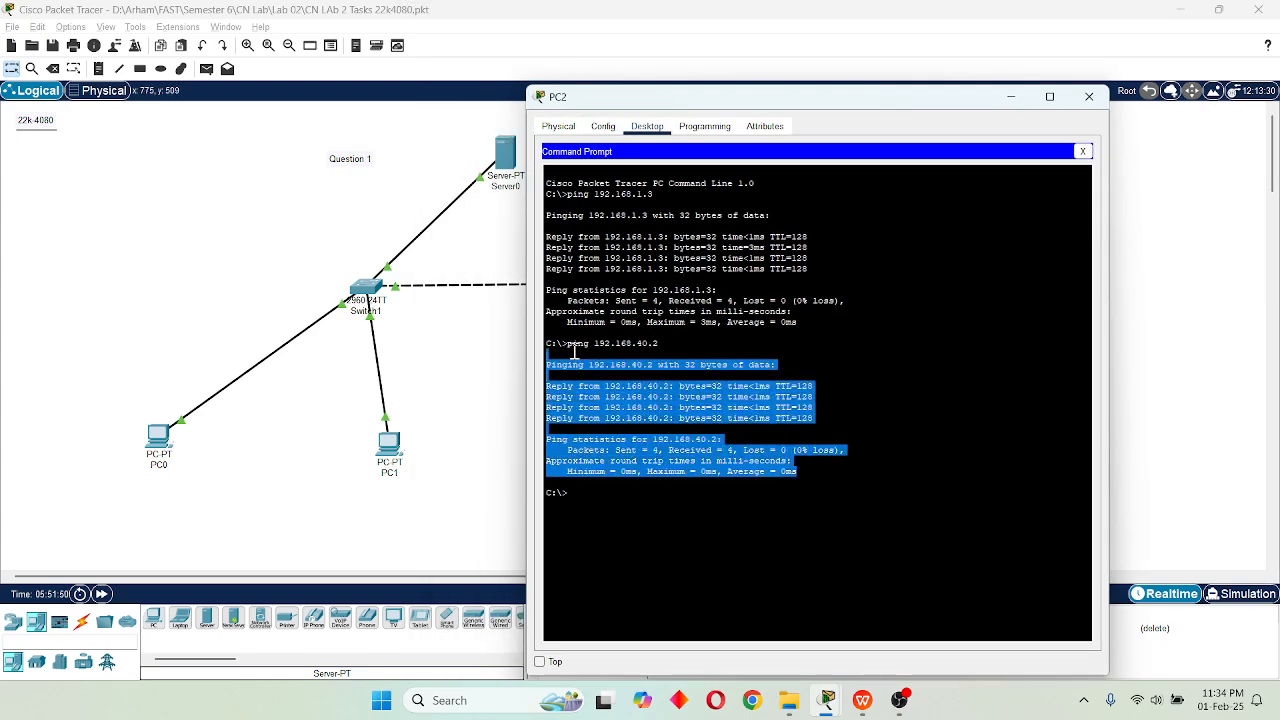
pyautogui.click(652, 470)
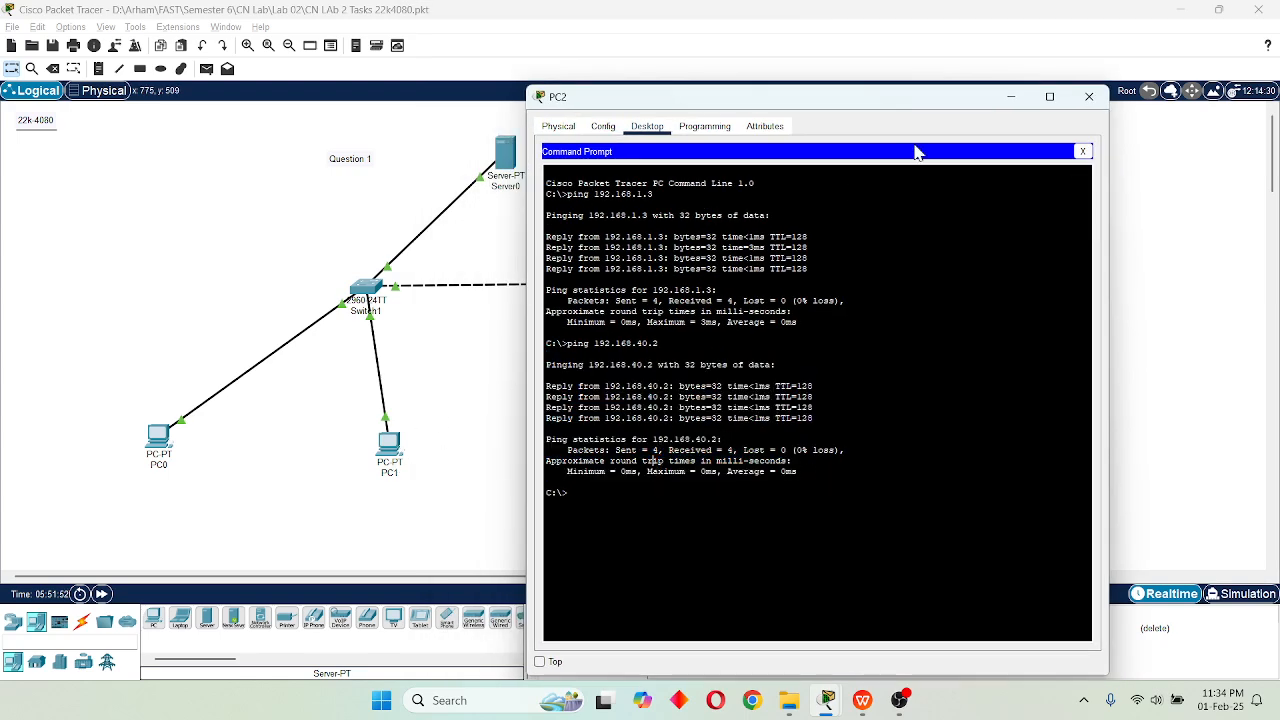
pyautogui.click(1089, 96)
pyautogui.scroll(-1, 560, 400)
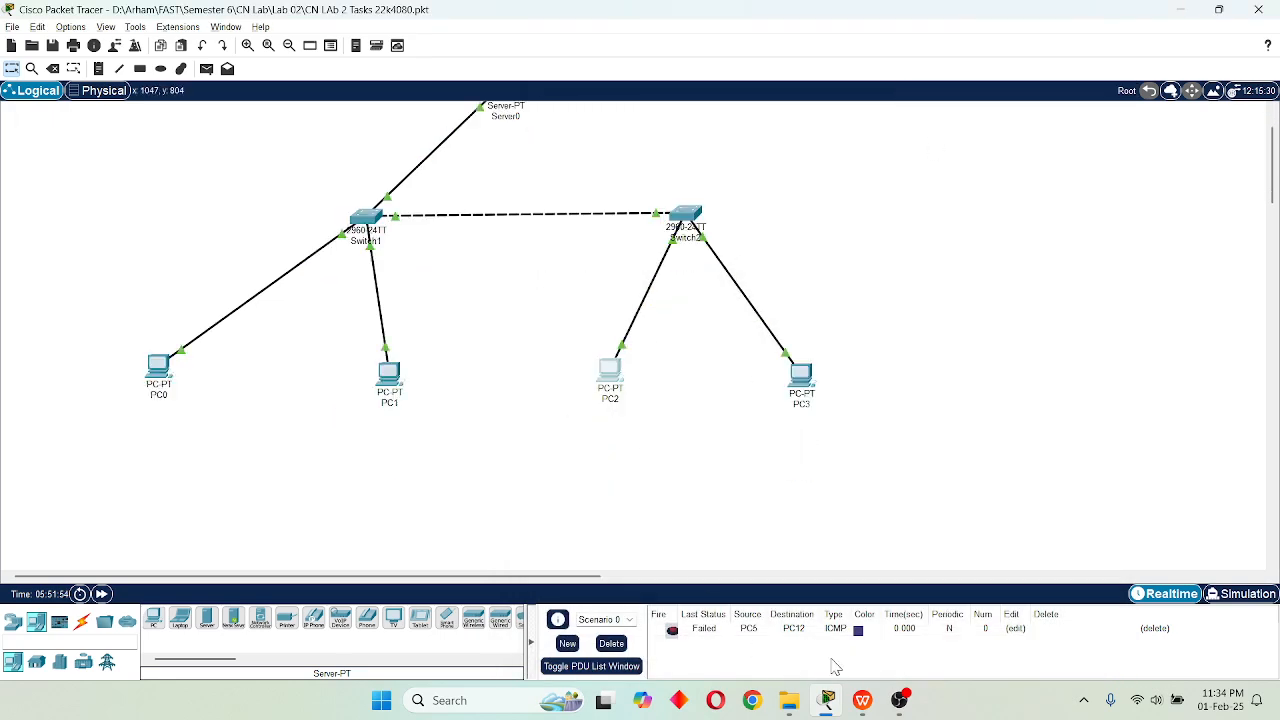
# Switch to the lab tasks PDF in WPS and read Question 4 about UTP cable types along with its figure.
pyautogui.click(862, 700)
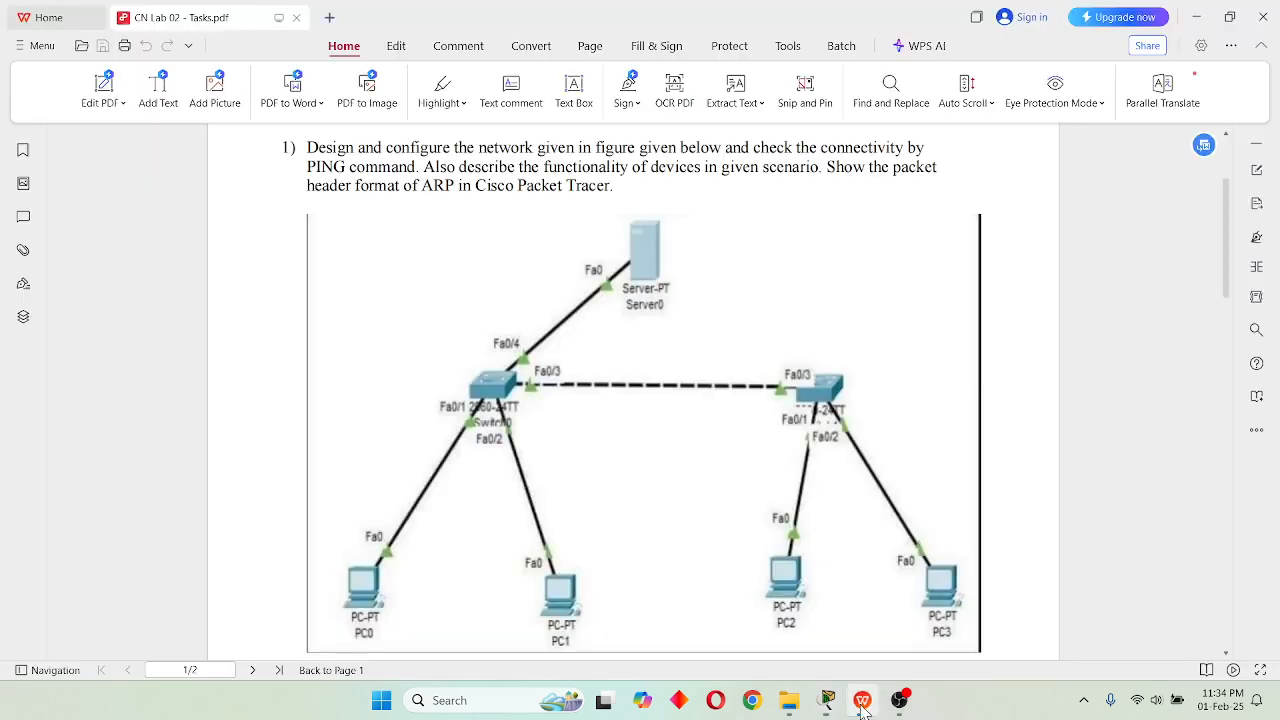
pyautogui.scroll(-10, 466, 278)
pyautogui.scroll(-3, 460, 284)
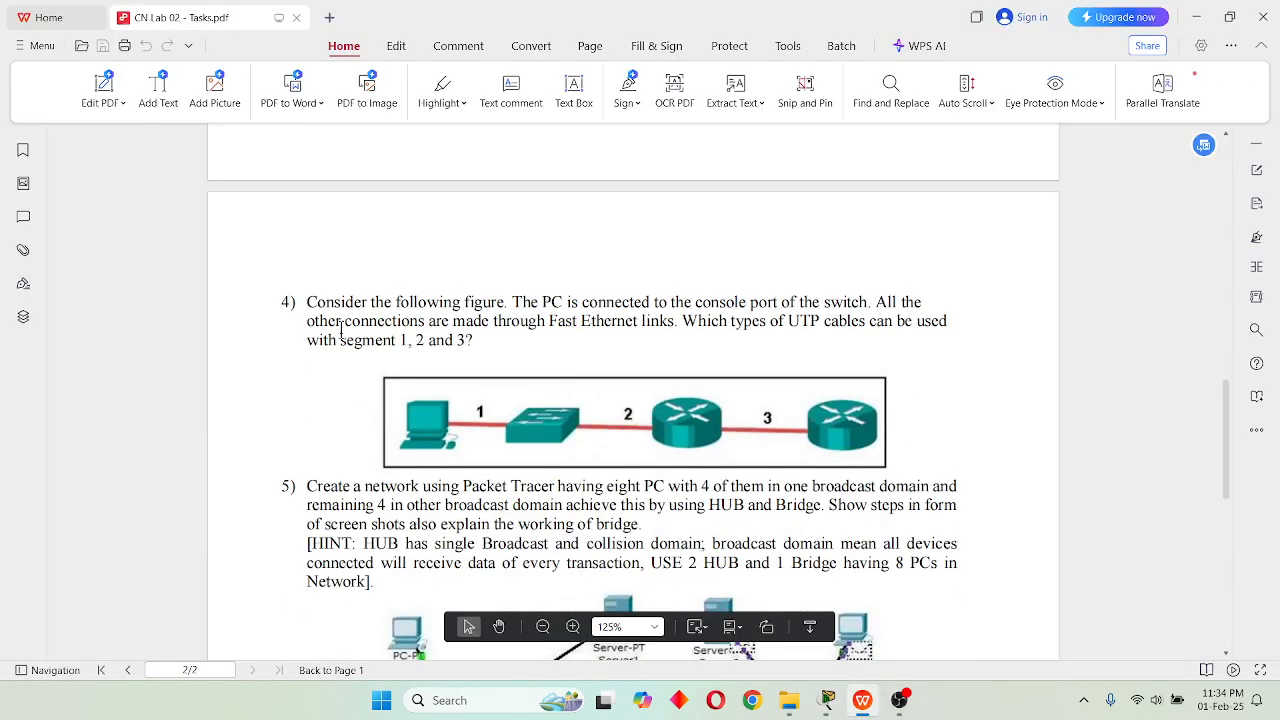
pyautogui.scroll(-1, 323, 326)
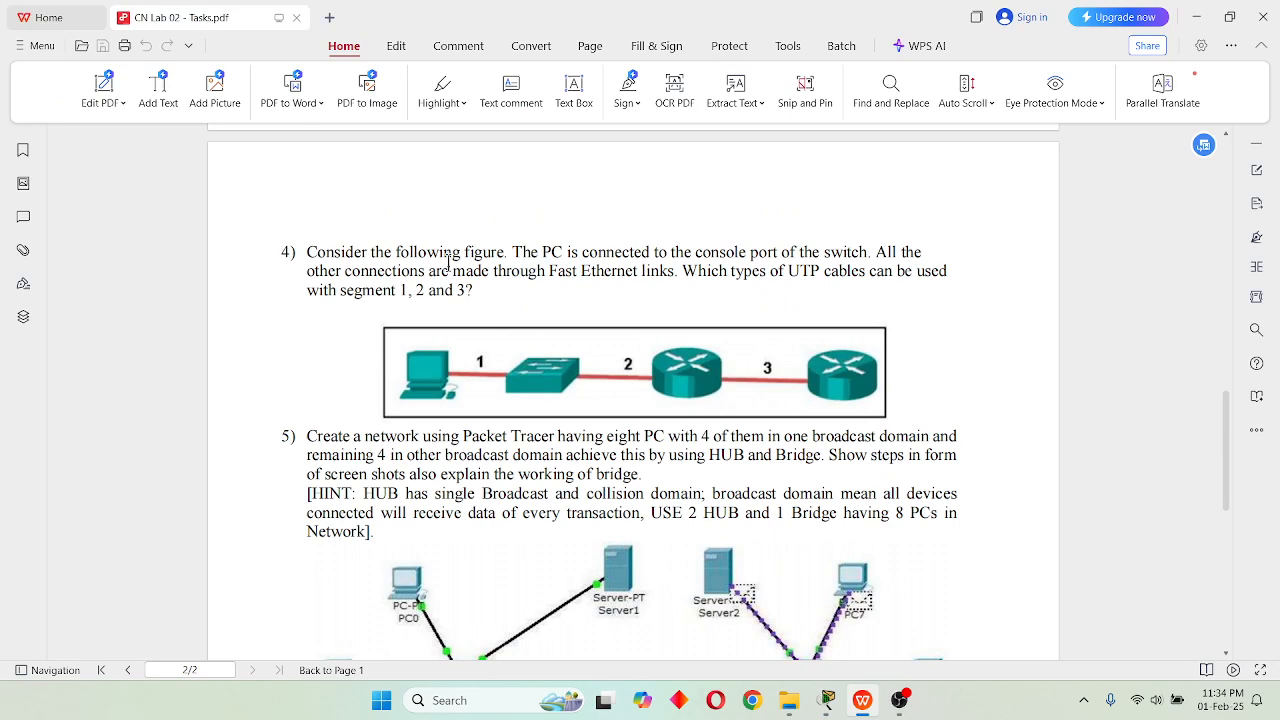
pyautogui.moveTo(307, 252); pyautogui.dragTo(472, 291)
pyautogui.click(312, 394)
pyautogui.moveTo(434, 385)
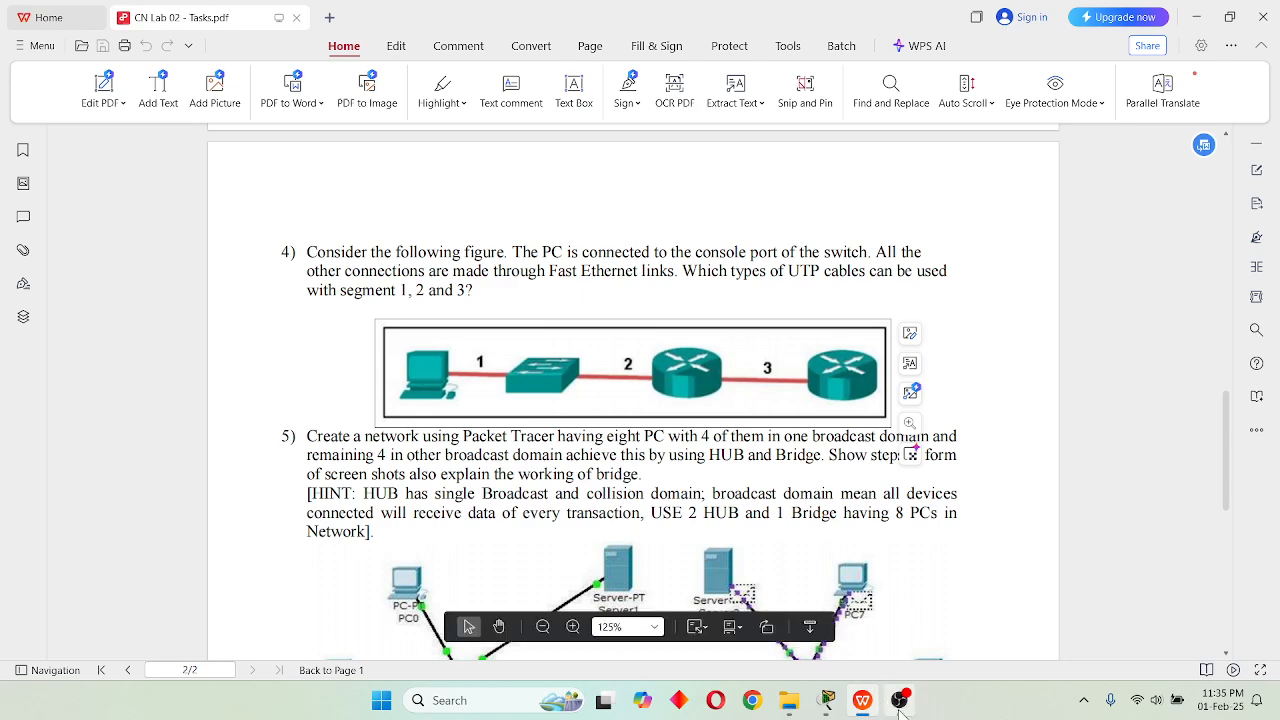
# Switch back to Cisco Packet Tracer and view PC4's physical device view in the Question 4 network, closing its window.
pyautogui.click(827, 701)
pyautogui.scroll(-8, 408, 370)
pyautogui.scroll(3, 418, 381)
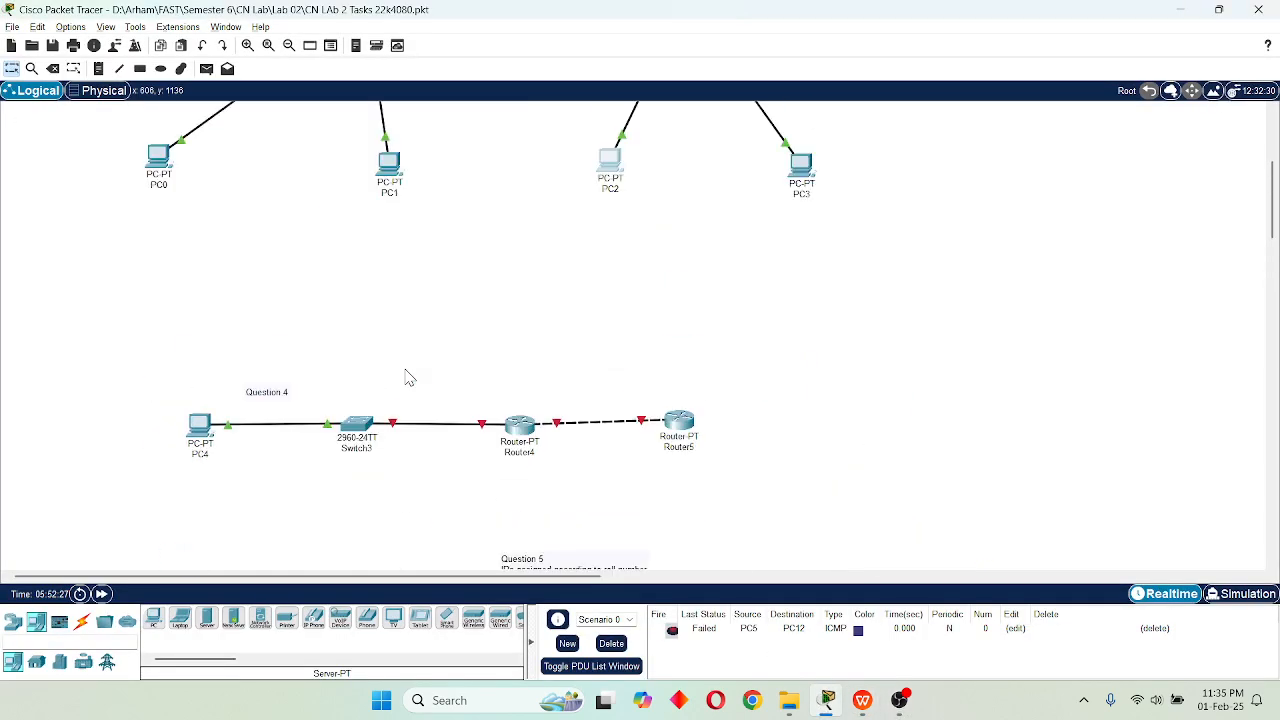
pyautogui.click(197, 428)
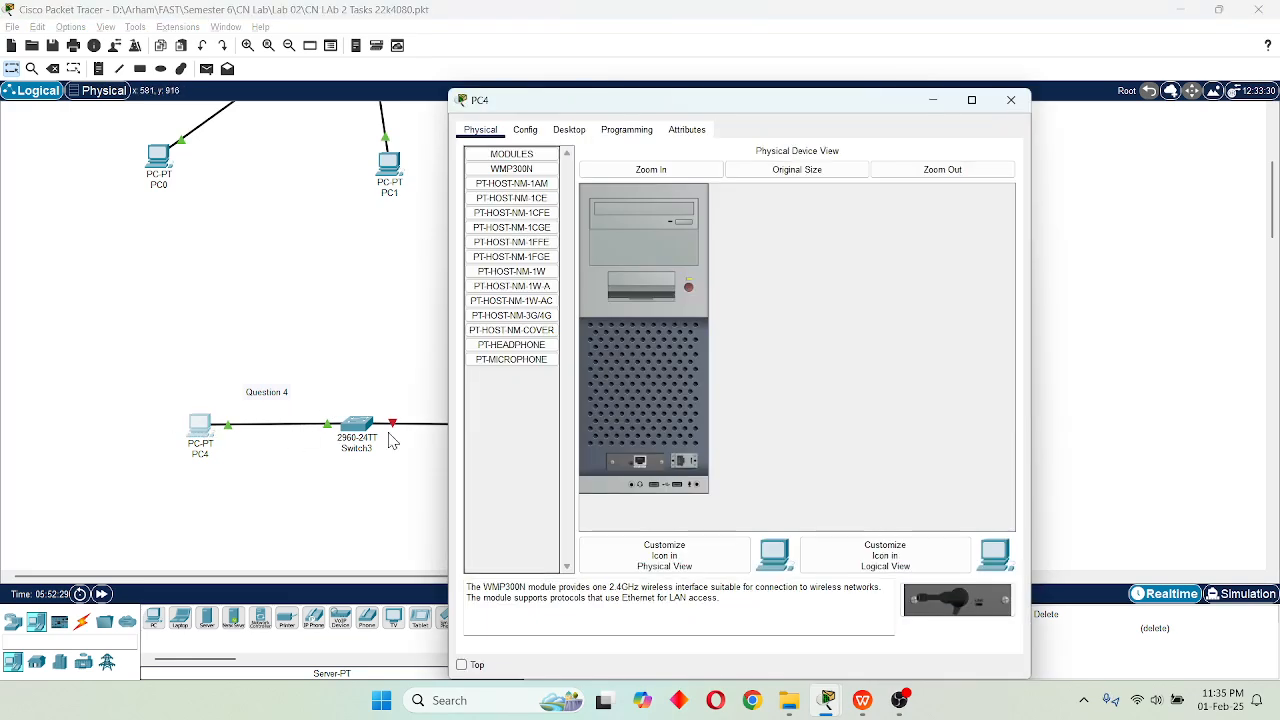
pyautogui.click(1021, 101)
# Inspect the physical device view of Switch3 in the Question 4 network and close its window.
pyautogui.click(363, 425)
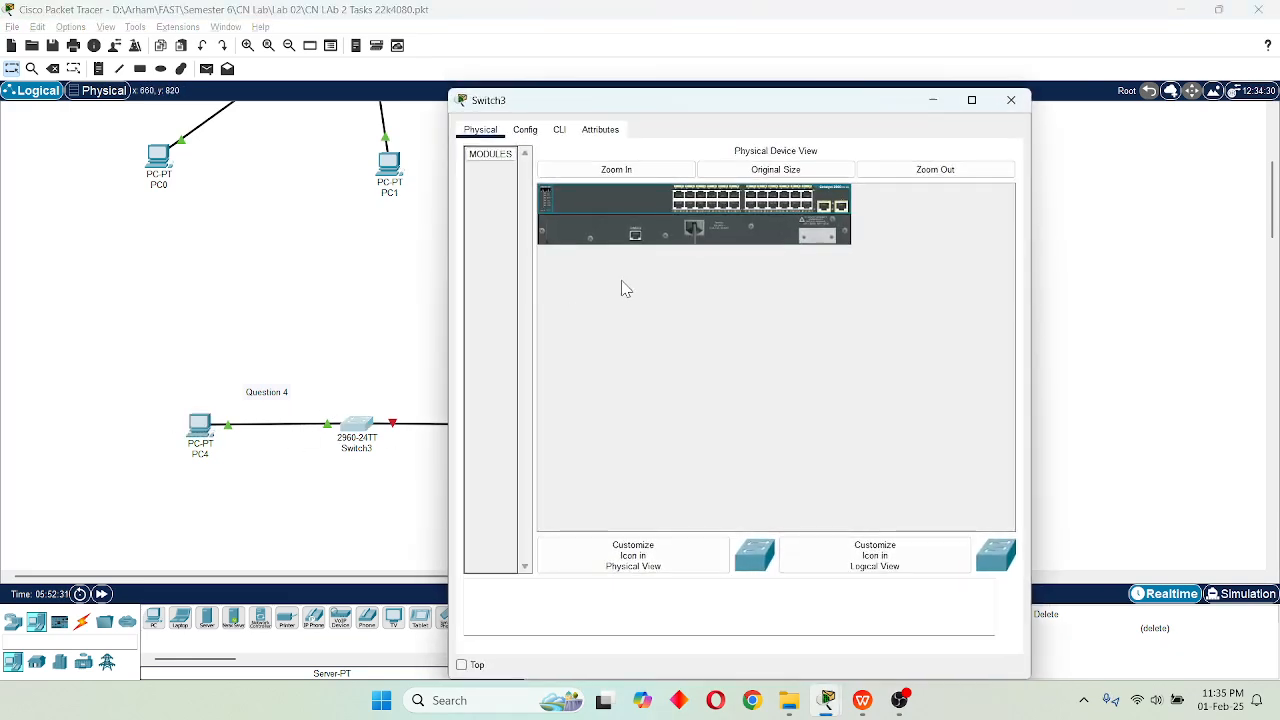
pyautogui.click(1011, 102)
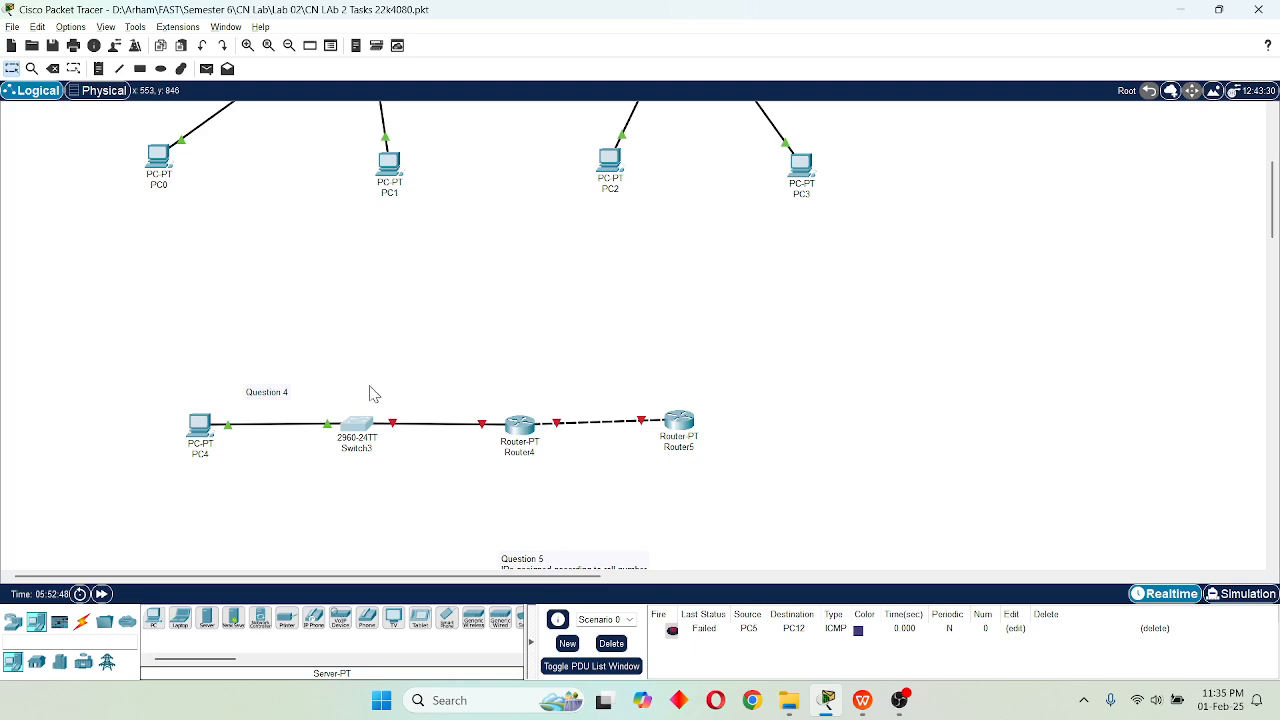
pyautogui.click(366, 448)
pyautogui.click(1008, 100)
pyautogui.moveTo(419, 434)
pyautogui.click(370, 447)
pyautogui.click(1008, 97)
# Look over the Question 5 network and read its task about hubs, a bridge and broadcast domains in the WPS PDF.
pyautogui.scroll(-3, 372, 413)
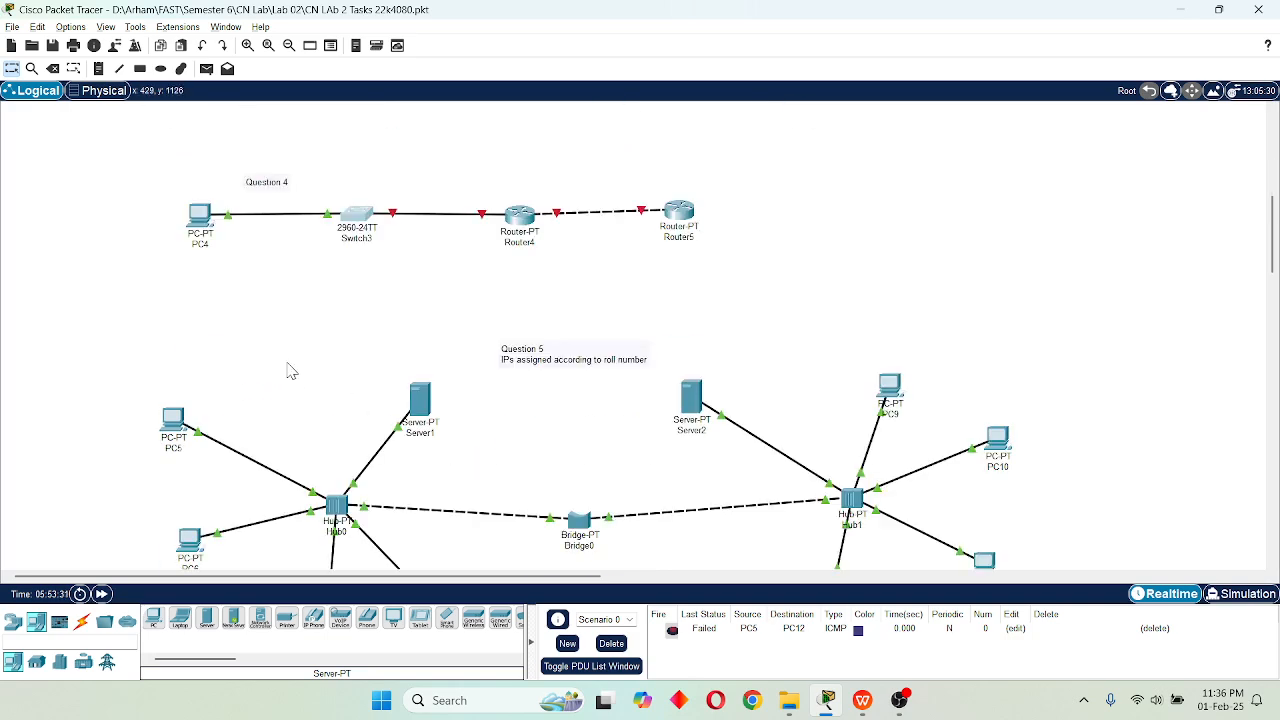
pyautogui.scroll(-3, 292, 371)
pyautogui.scroll(1, 298, 373)
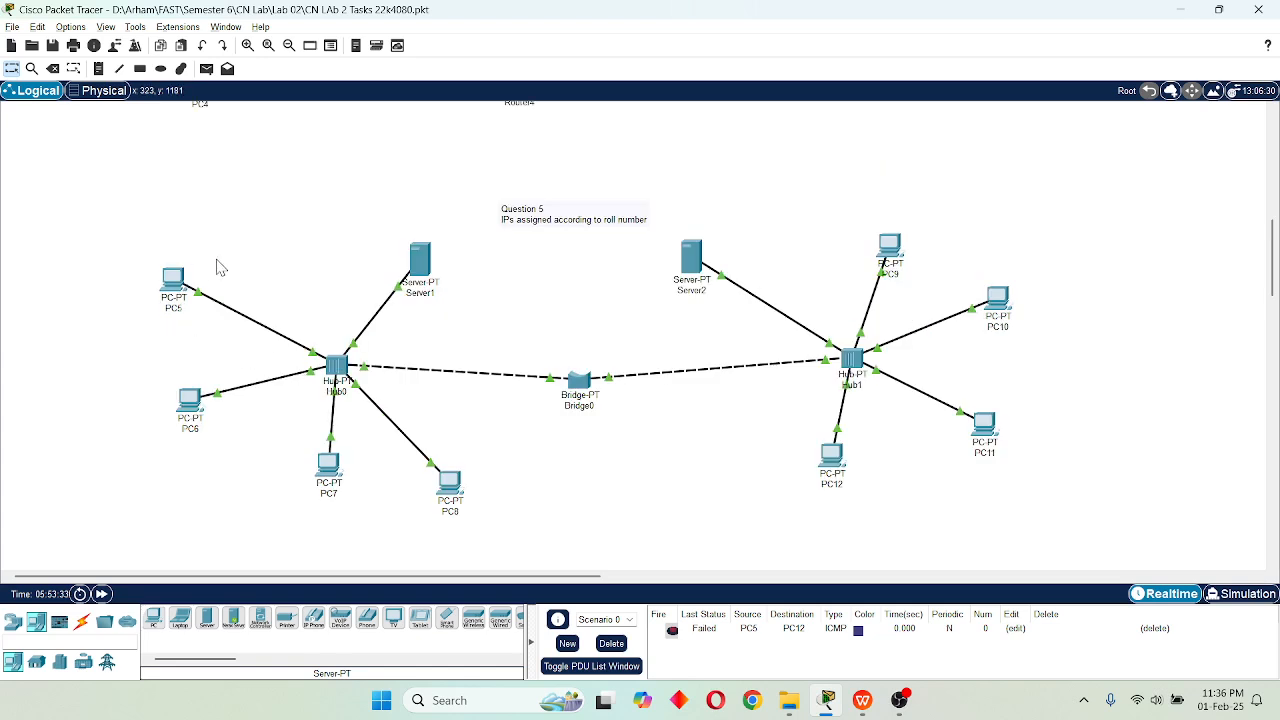
pyautogui.click(862, 701)
pyautogui.scroll(-3, 303, 325)
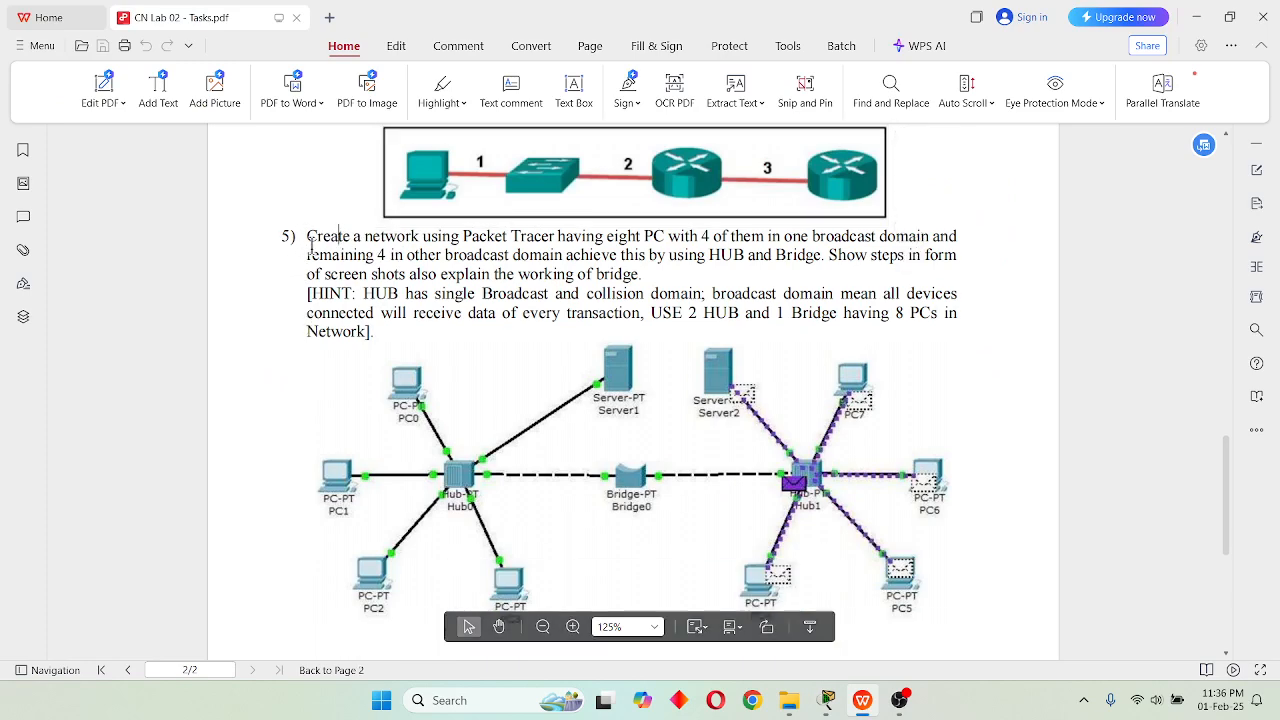
pyautogui.moveTo(306, 237); pyautogui.dragTo(646, 264)
pyautogui.click(657, 267)
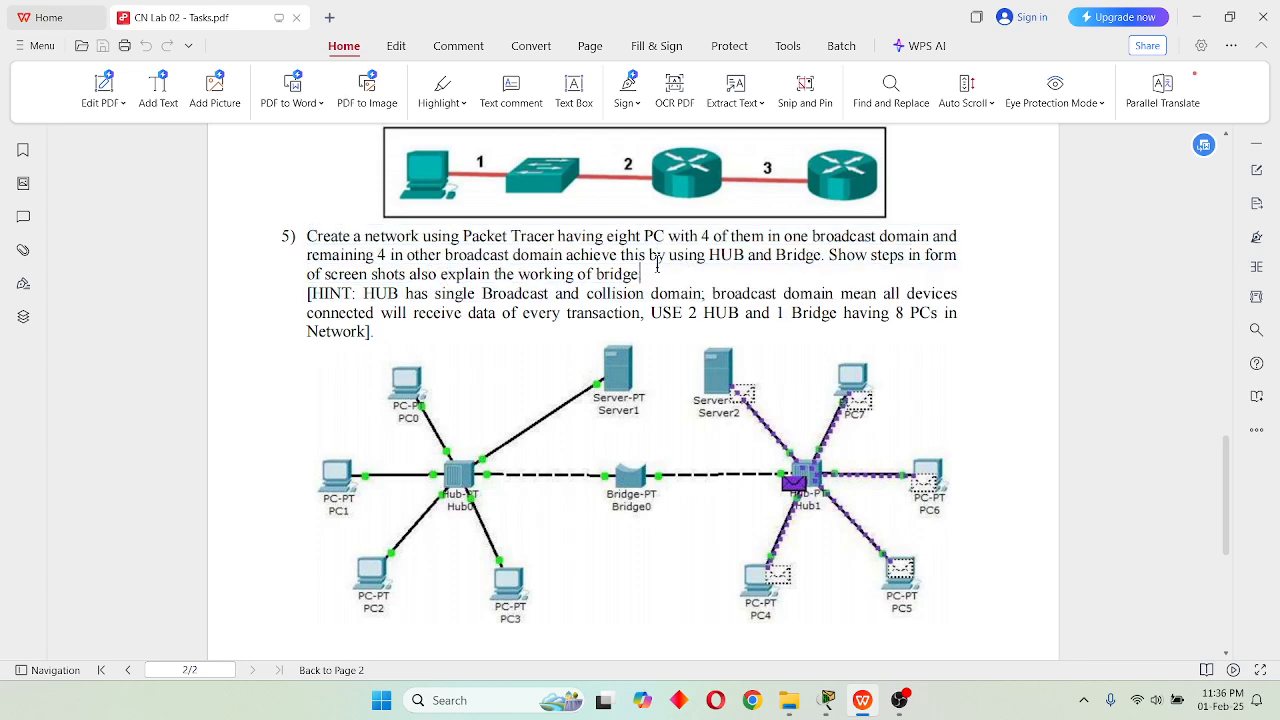
# Return to Cisco Packet Tracer and point out the Hub0 and Hub1 device groups of Question 5 by selecting each in turn.
pyautogui.hotkey('alt', 'Tab')
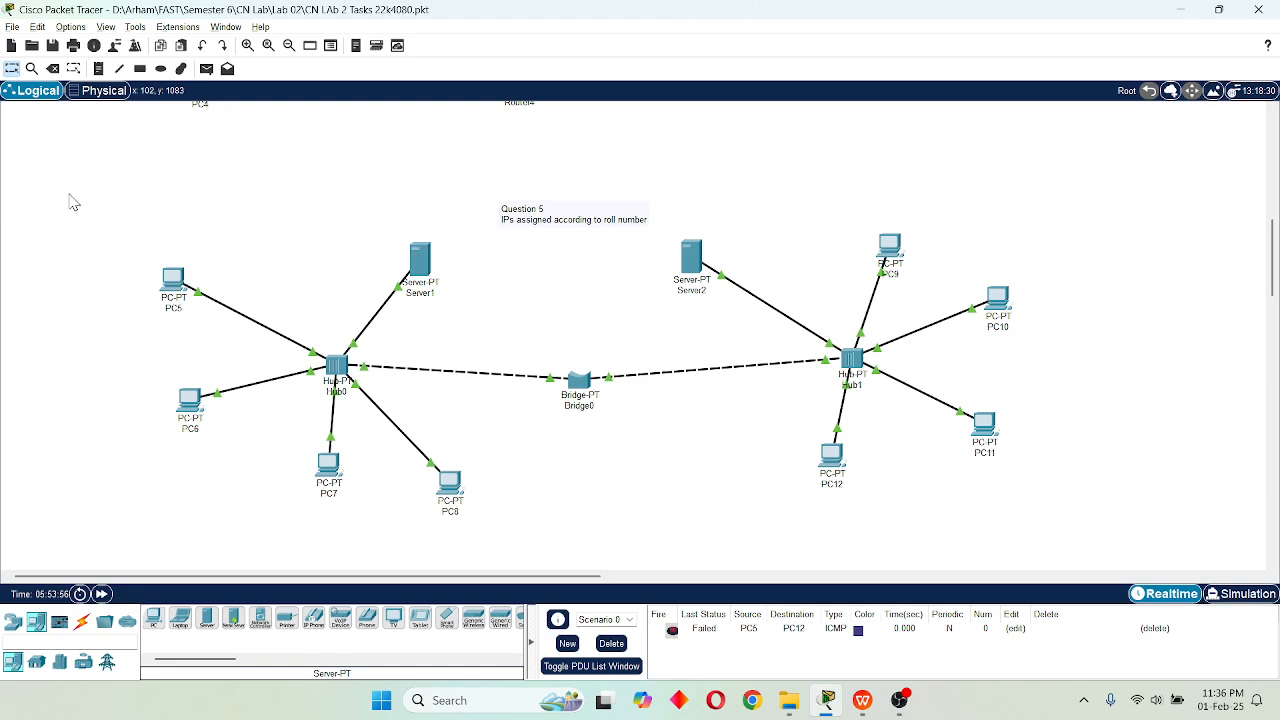
pyautogui.moveTo(68, 192); pyautogui.dragTo(498, 547)
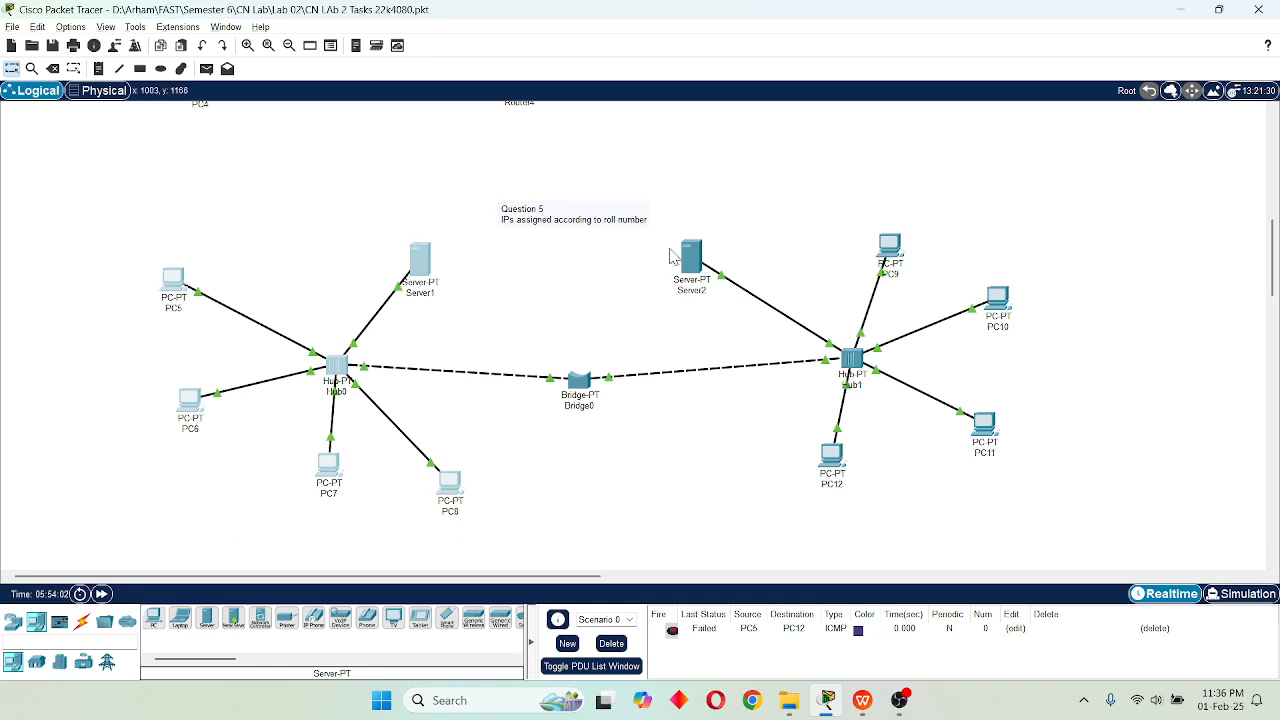
pyautogui.moveTo(678, 181); pyautogui.dragTo(1067, 521)
pyautogui.click(527, 320)
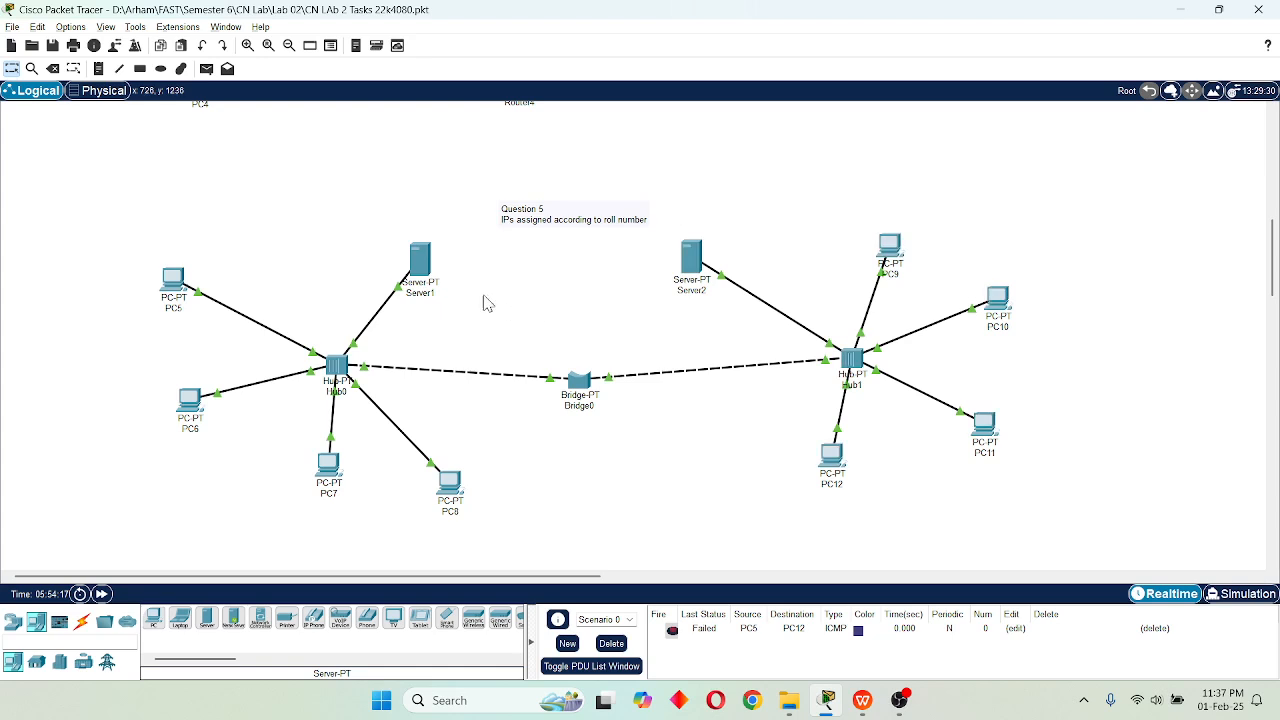
# Point out both hub groups, Bridge0, Server1 and the Hub0 PCs by selecting them in turn, and clear the selection.
pyautogui.moveTo(88, 222); pyautogui.dragTo(510, 493)
pyautogui.moveTo(678, 222); pyautogui.dragTo(1073, 540)
pyautogui.moveTo(497, 330); pyautogui.dragTo(628, 426)
pyautogui.moveTo(397, 246); pyautogui.dragTo(460, 330)
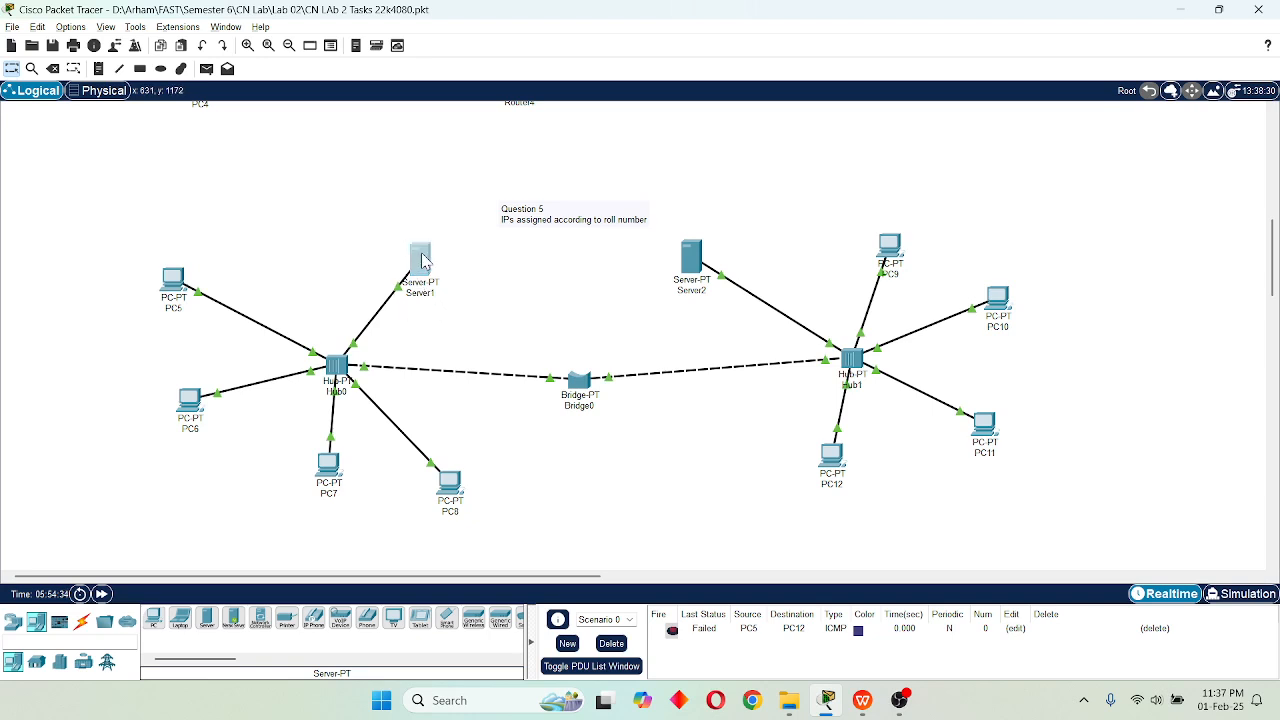
pyautogui.moveTo(300, 416); pyautogui.dragTo(512, 560)
pyautogui.moveTo(693, 198); pyautogui.dragTo(1050, 522)
pyautogui.click(606, 442)
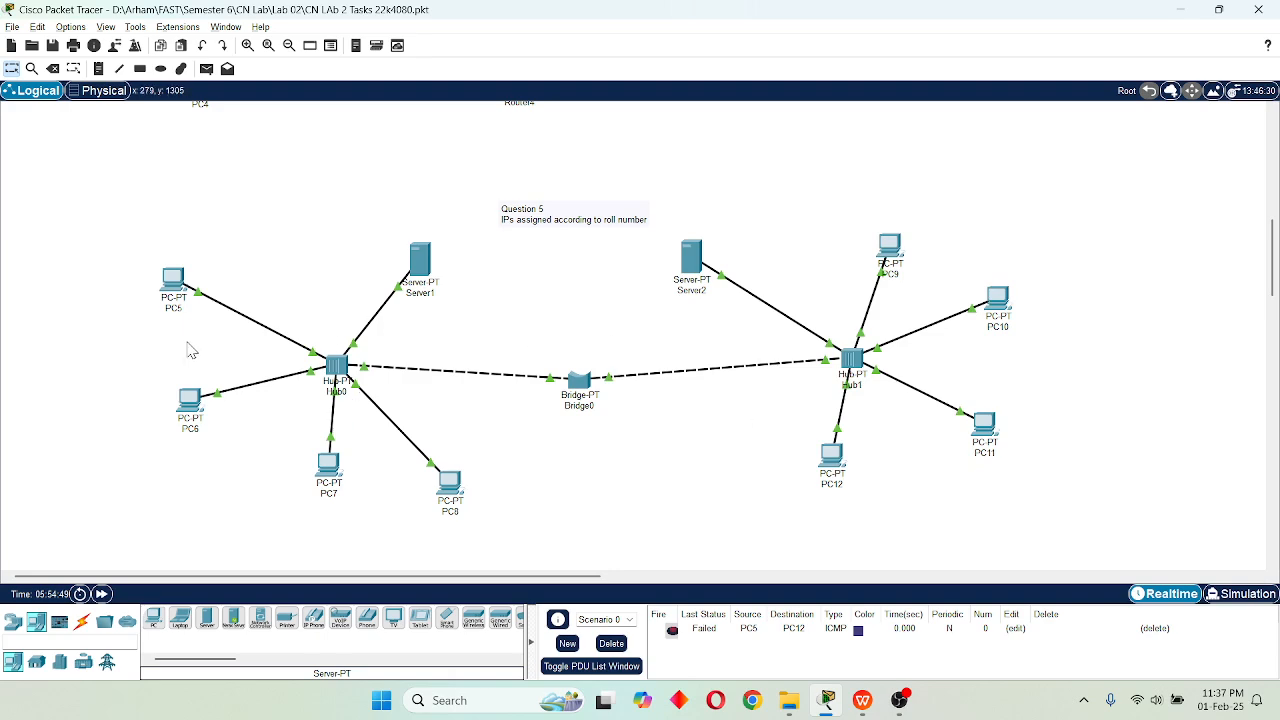
# In Simulation mode, start a simple PDU with PC9 as source, and play and step through the pending network events.
pyautogui.click(1238, 593)
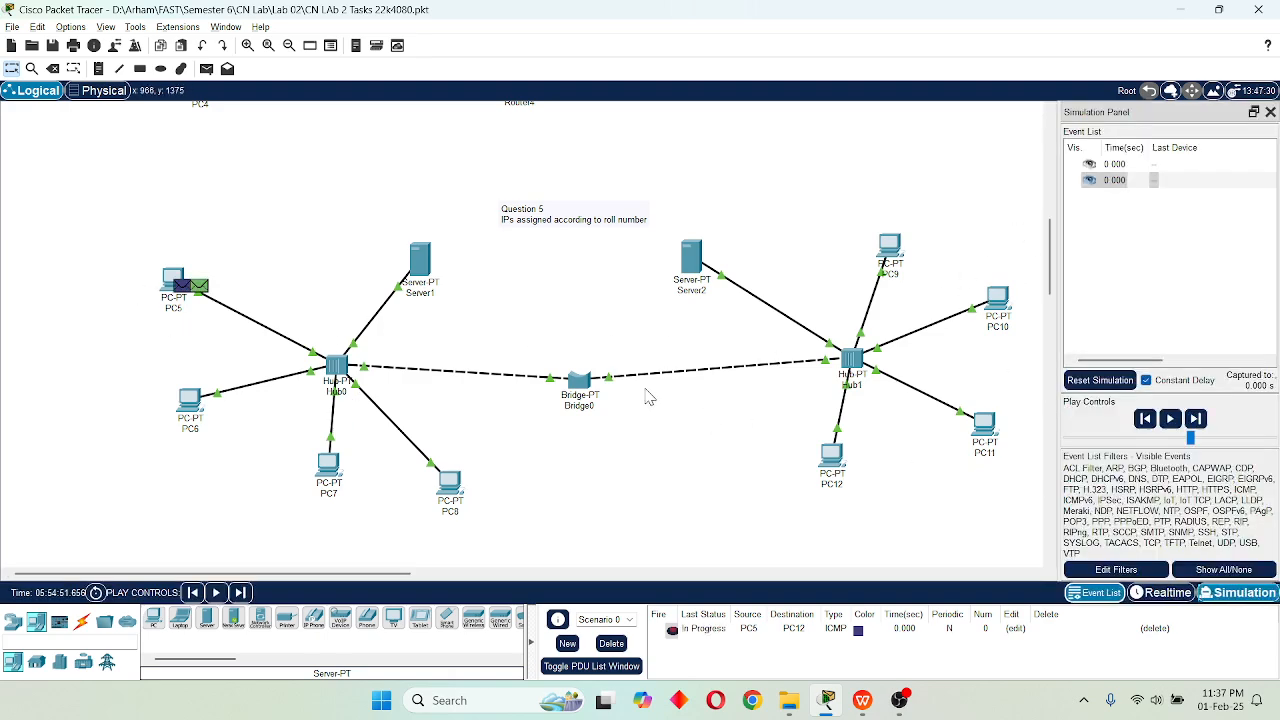
pyautogui.click(204, 72)
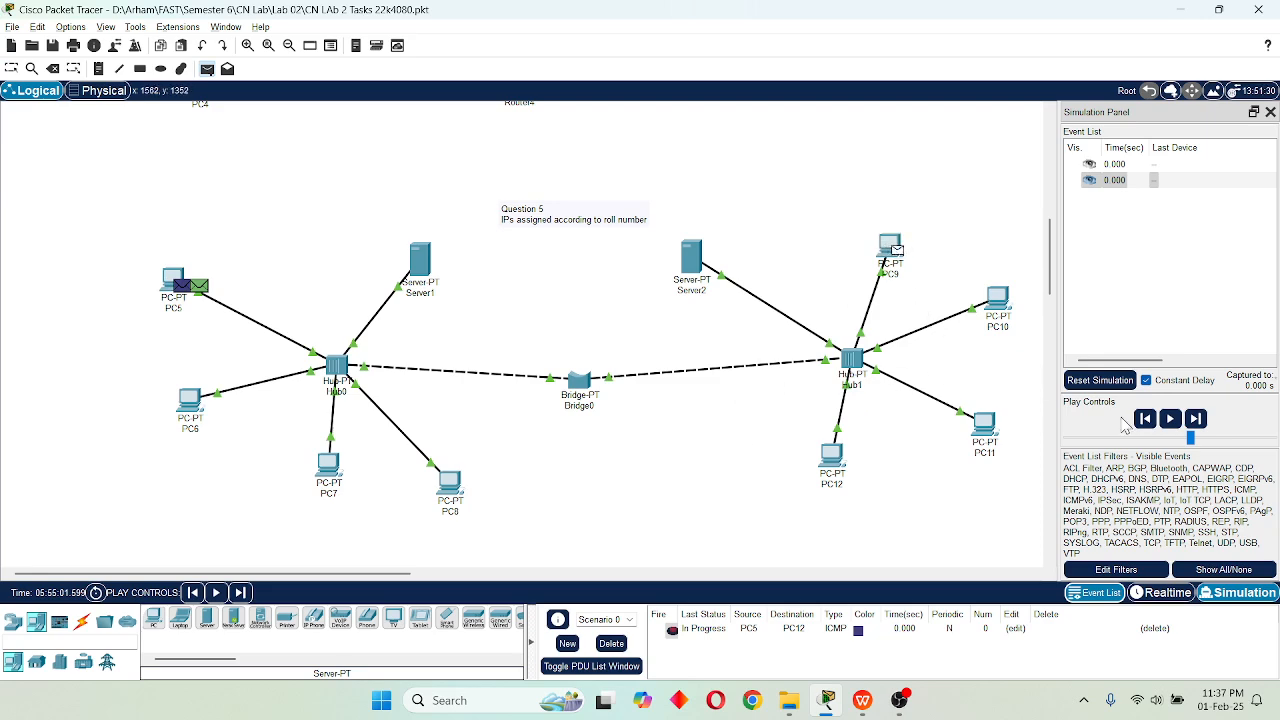
pyautogui.click(1170, 419)
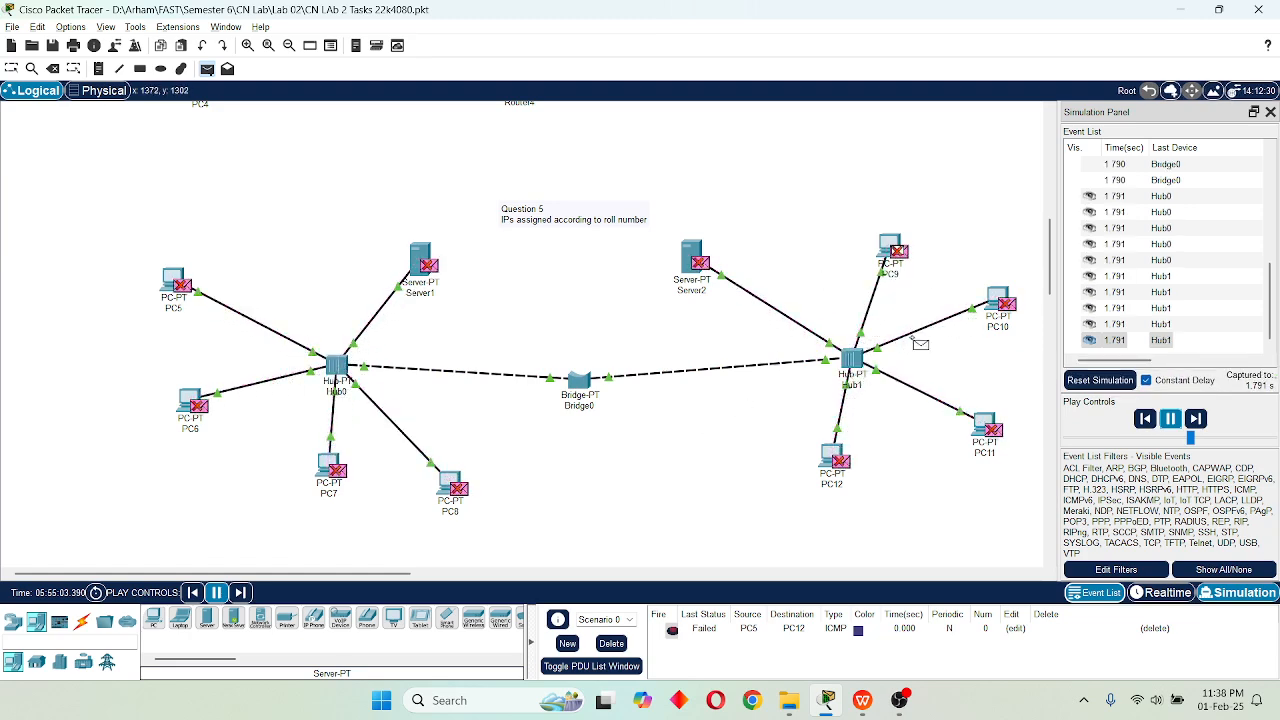
pyautogui.click(1196, 420)
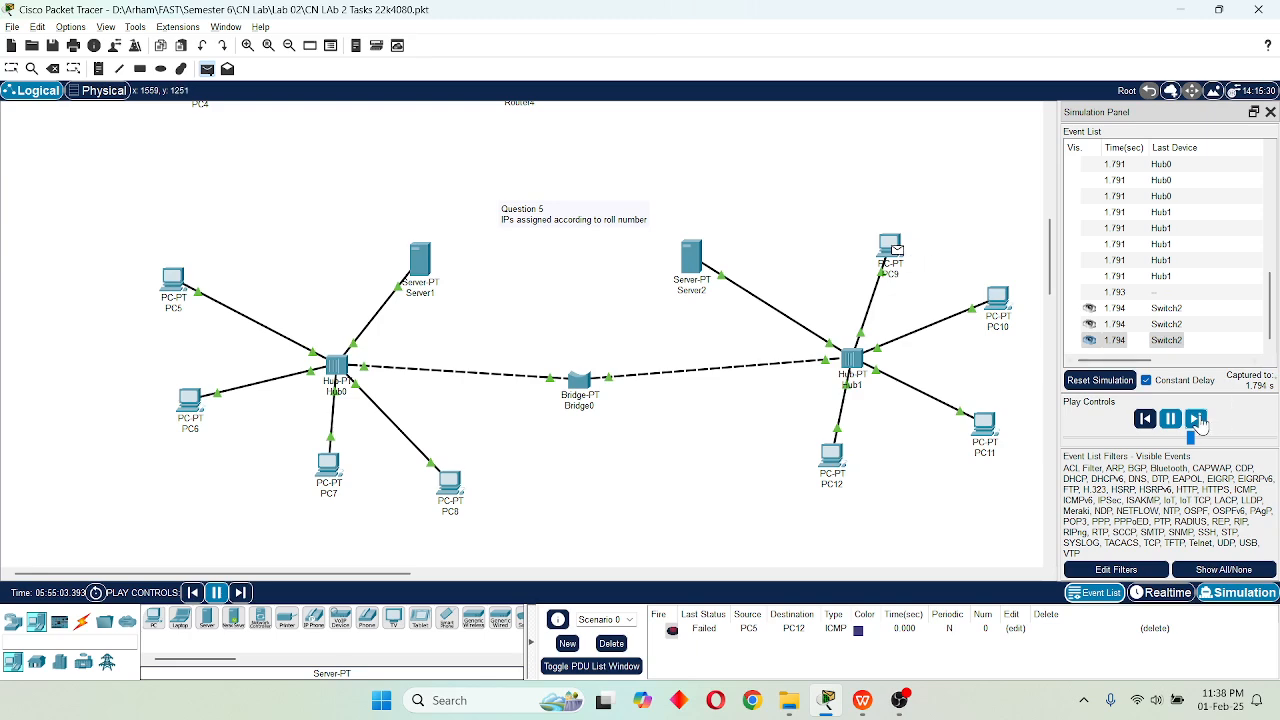
pyautogui.click(1197, 420)
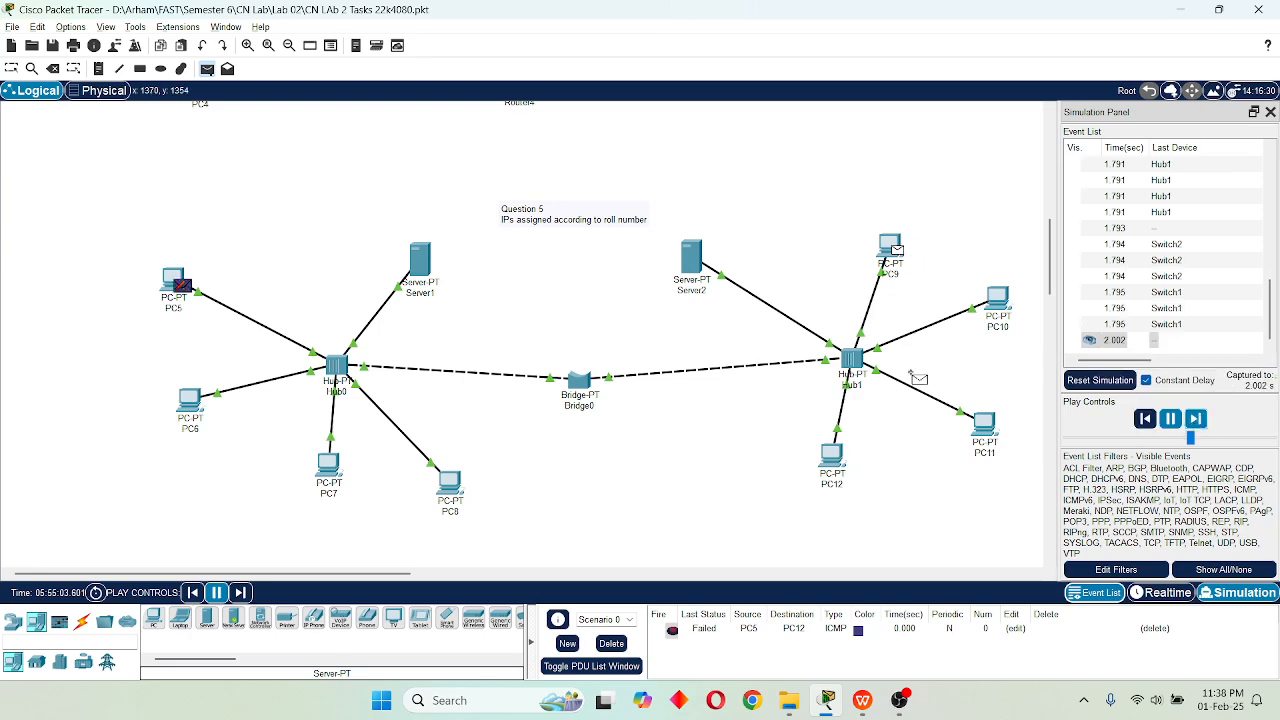
pyautogui.click(1197, 420)
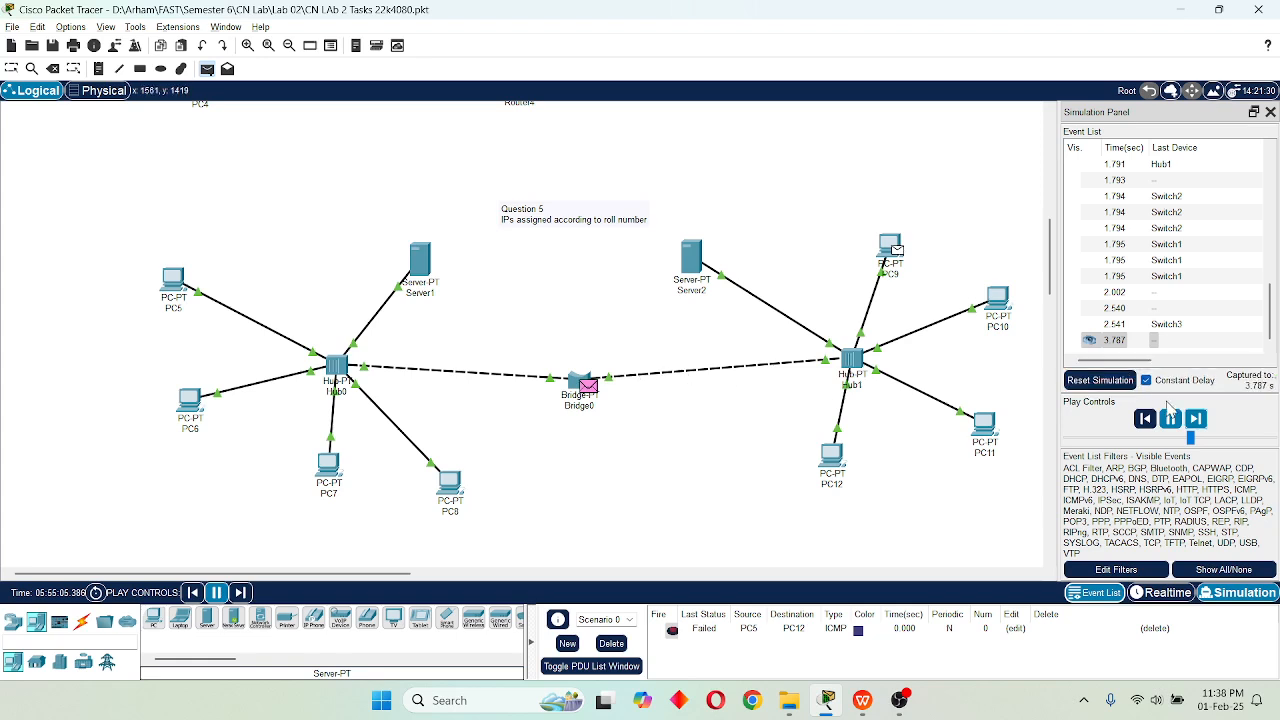
pyautogui.click(1199, 421)
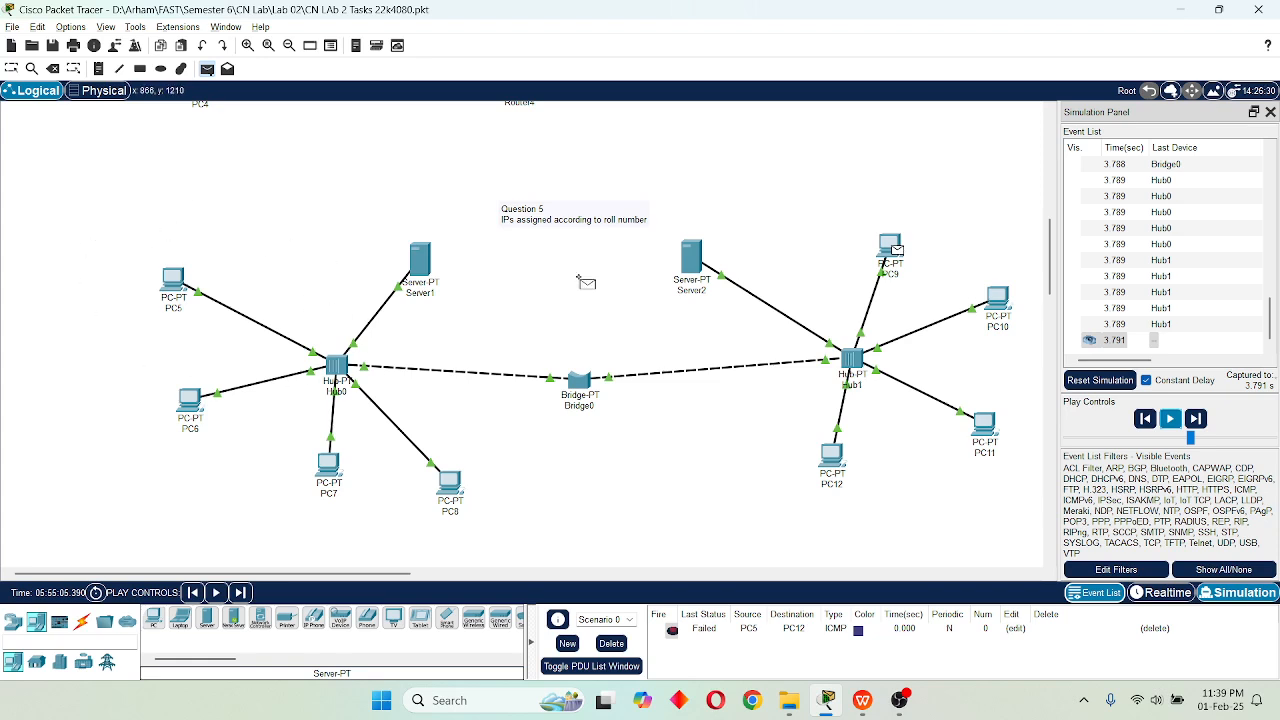
# Set Server1 as the simple PDU's destination, and delete both listed PDUs before returning to Realtime mode.
pyautogui.click(426, 262)
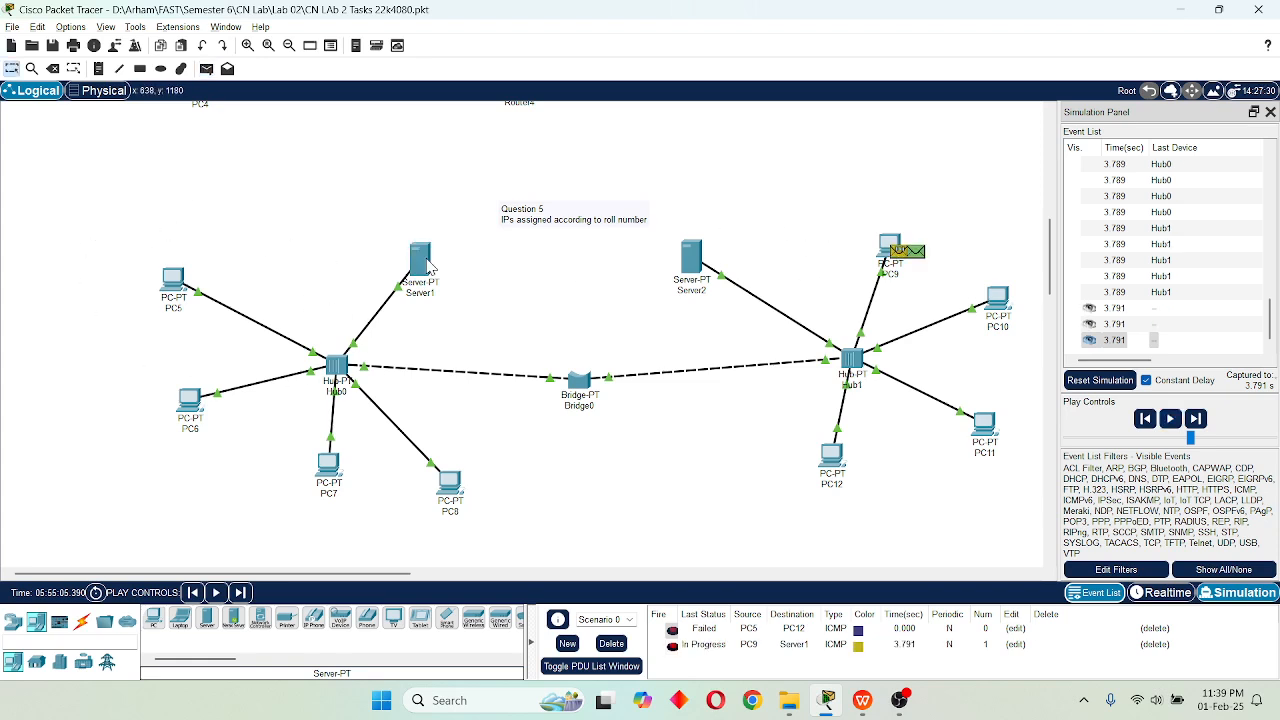
pyautogui.click(1150, 629)
pyautogui.click(1155, 632)
pyautogui.click(1165, 592)
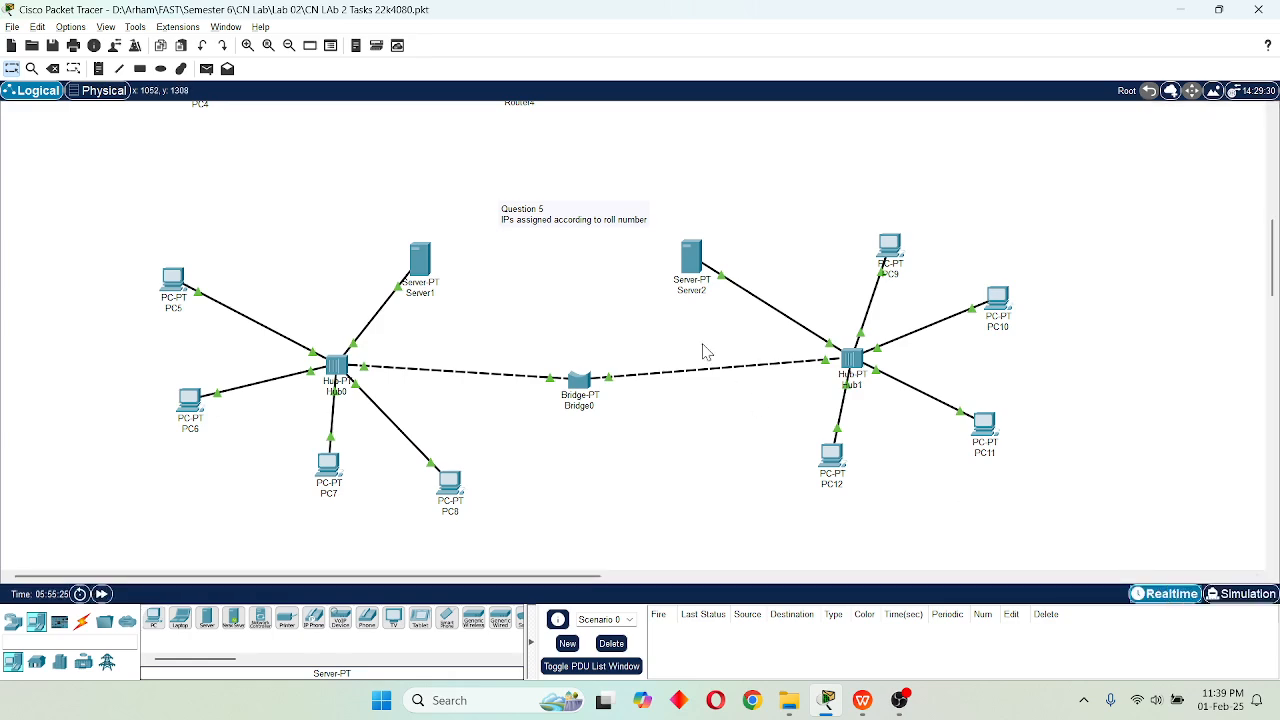
# Review Server2's global settings and its FastEthernet0 IP configuration, and close the Server2 window.
pyautogui.click(706, 276)
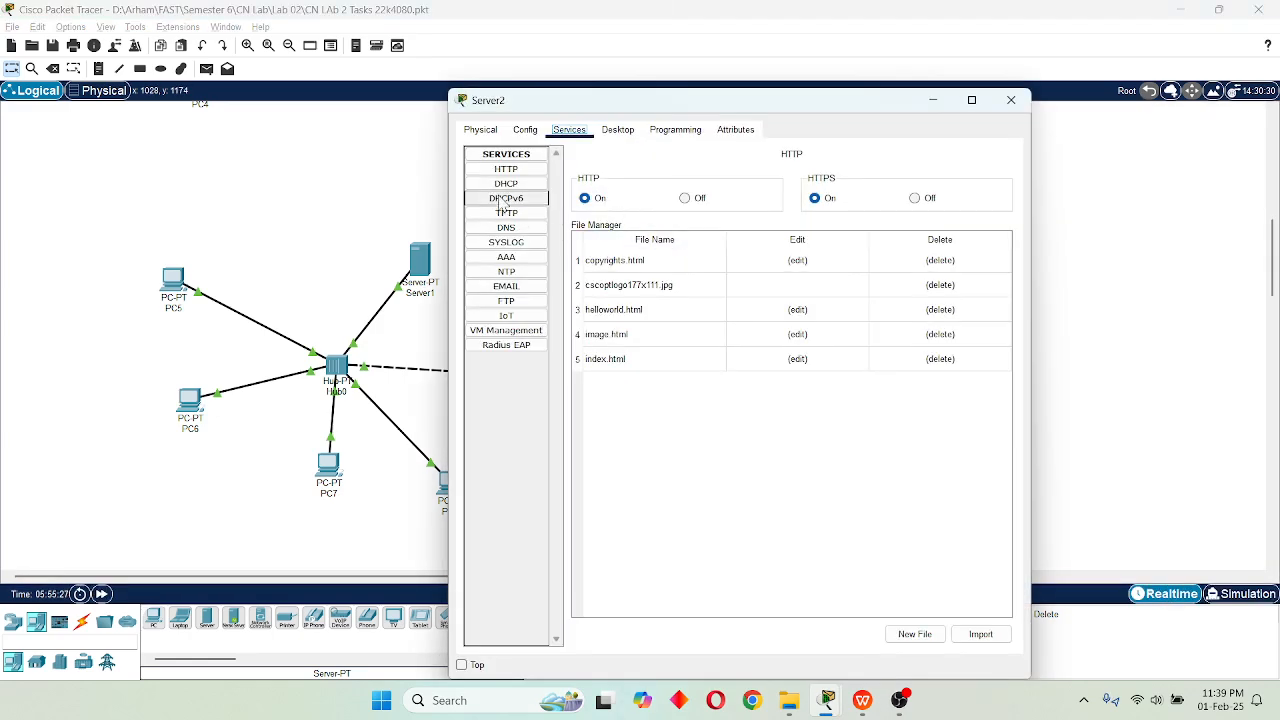
pyautogui.click(525, 131)
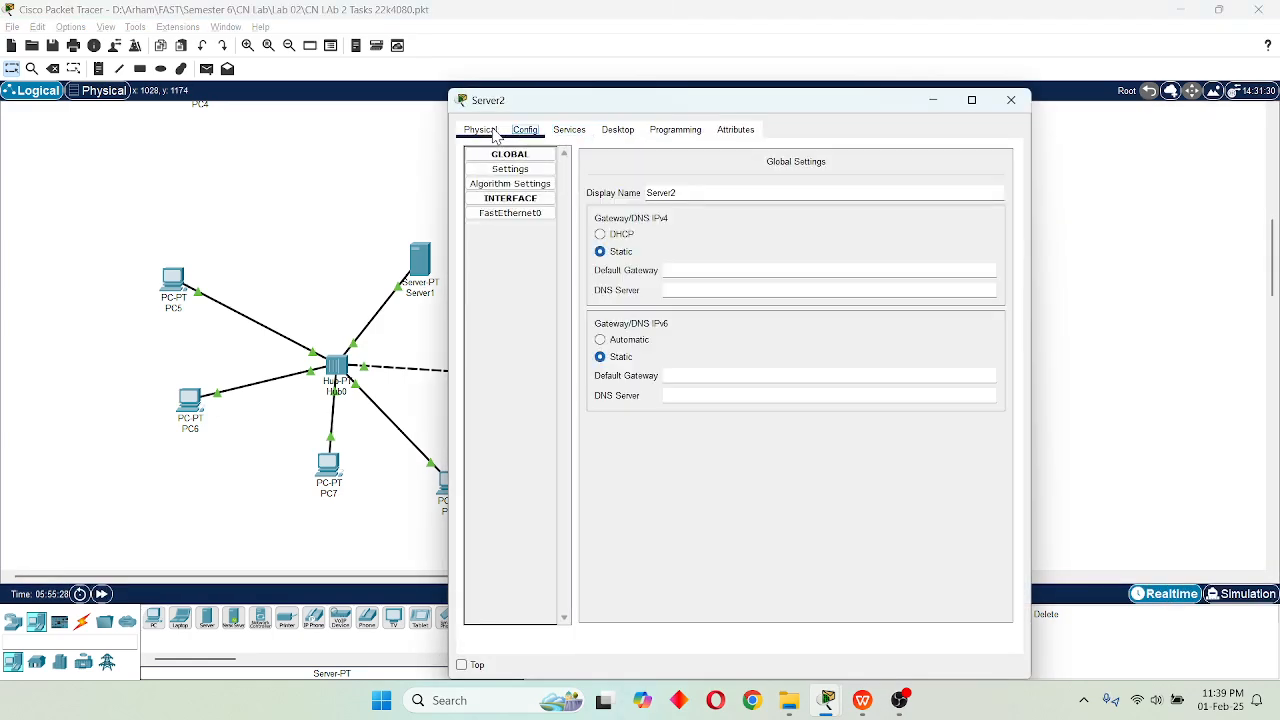
pyautogui.click(537, 215)
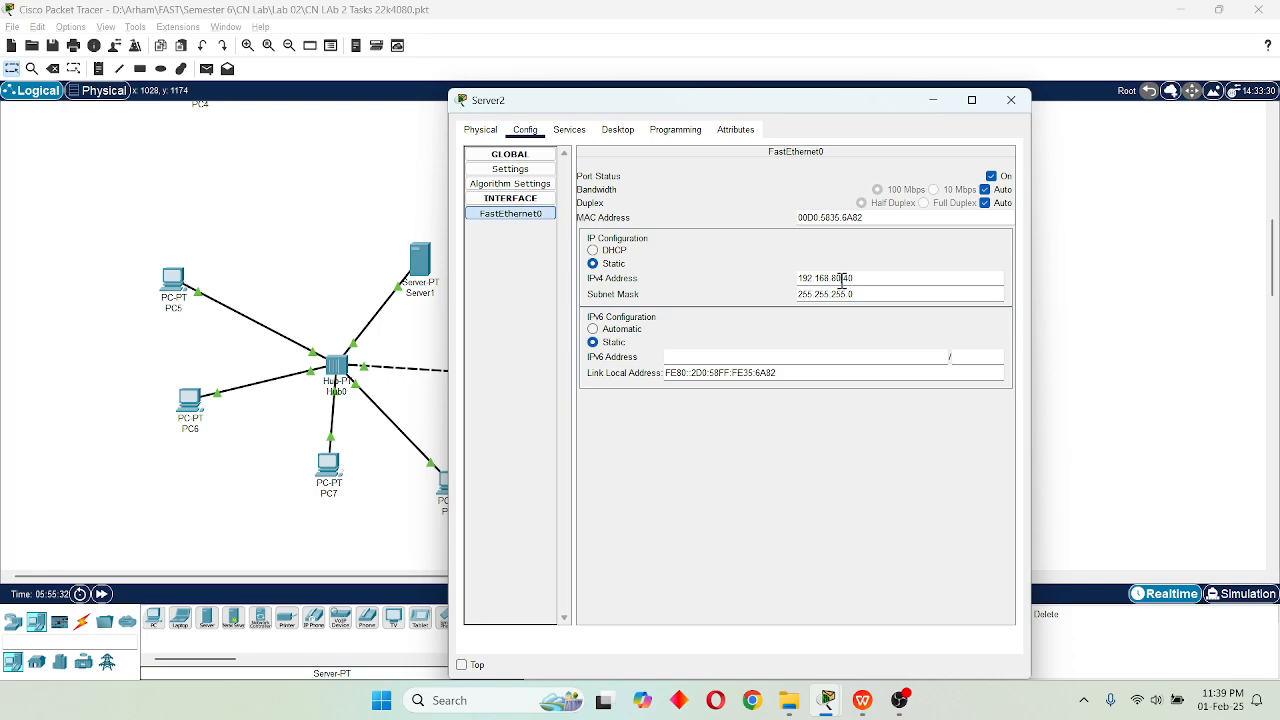
pyautogui.click(1011, 100)
# Review Server1's DHCP pools and the network portion of its FastEthernet0 IPv4 address, and close the Server1 window.
pyautogui.click(427, 263)
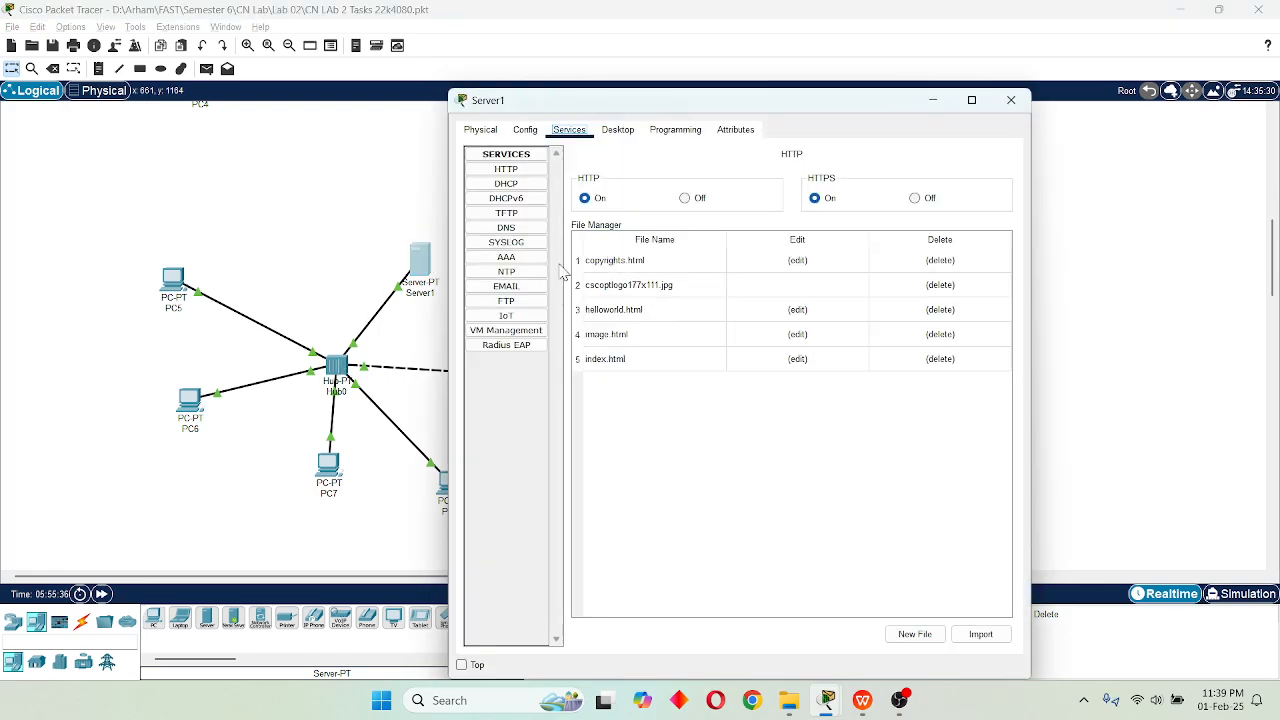
pyautogui.click(506, 184)
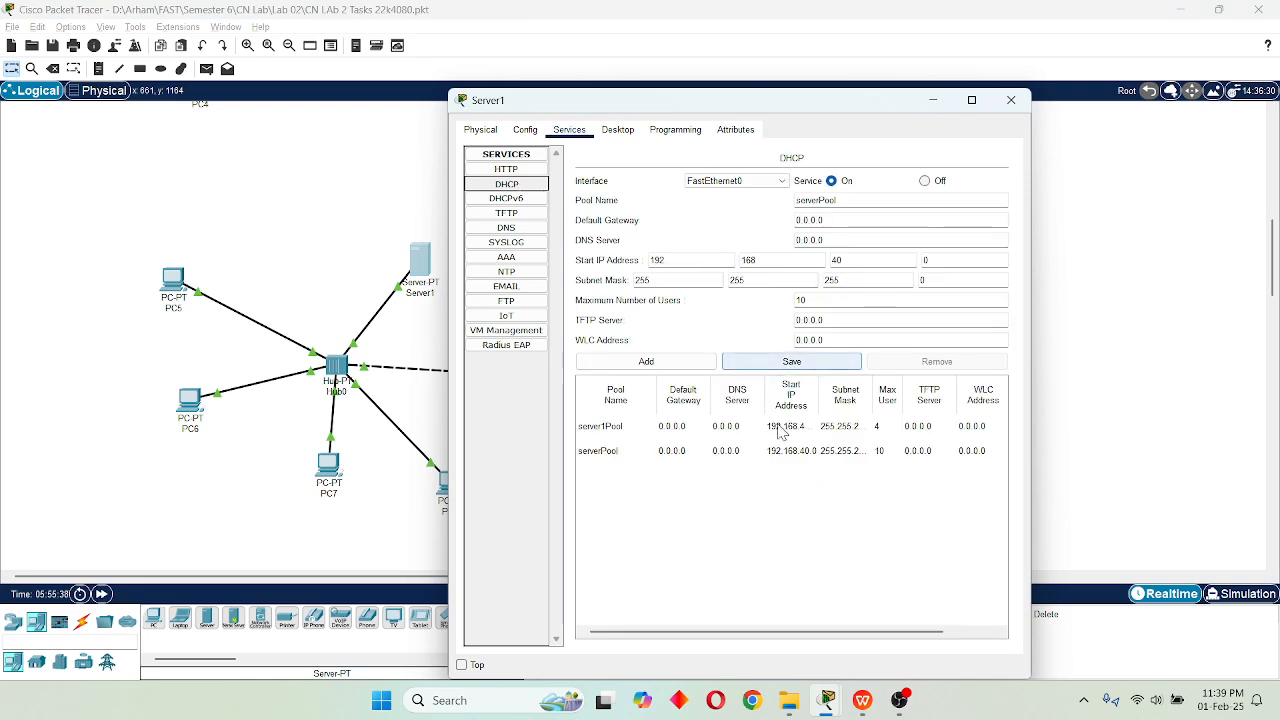
pyautogui.click(525, 130)
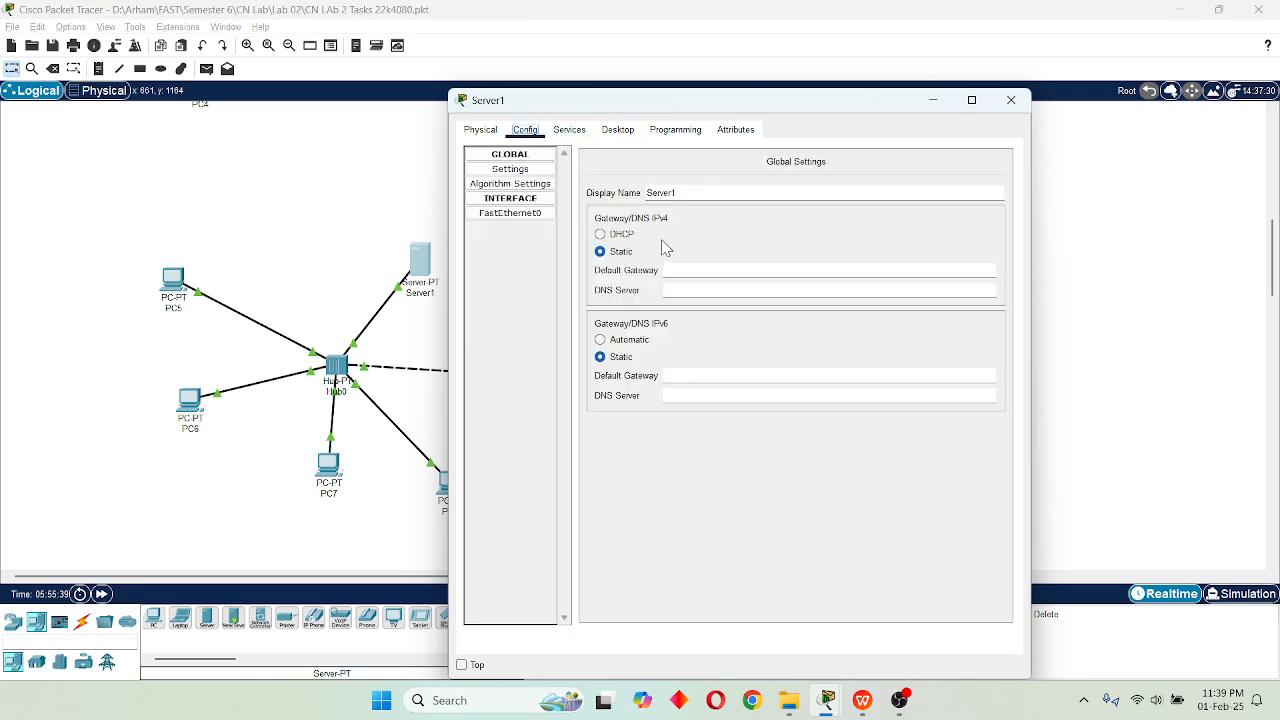
pyautogui.click(532, 214)
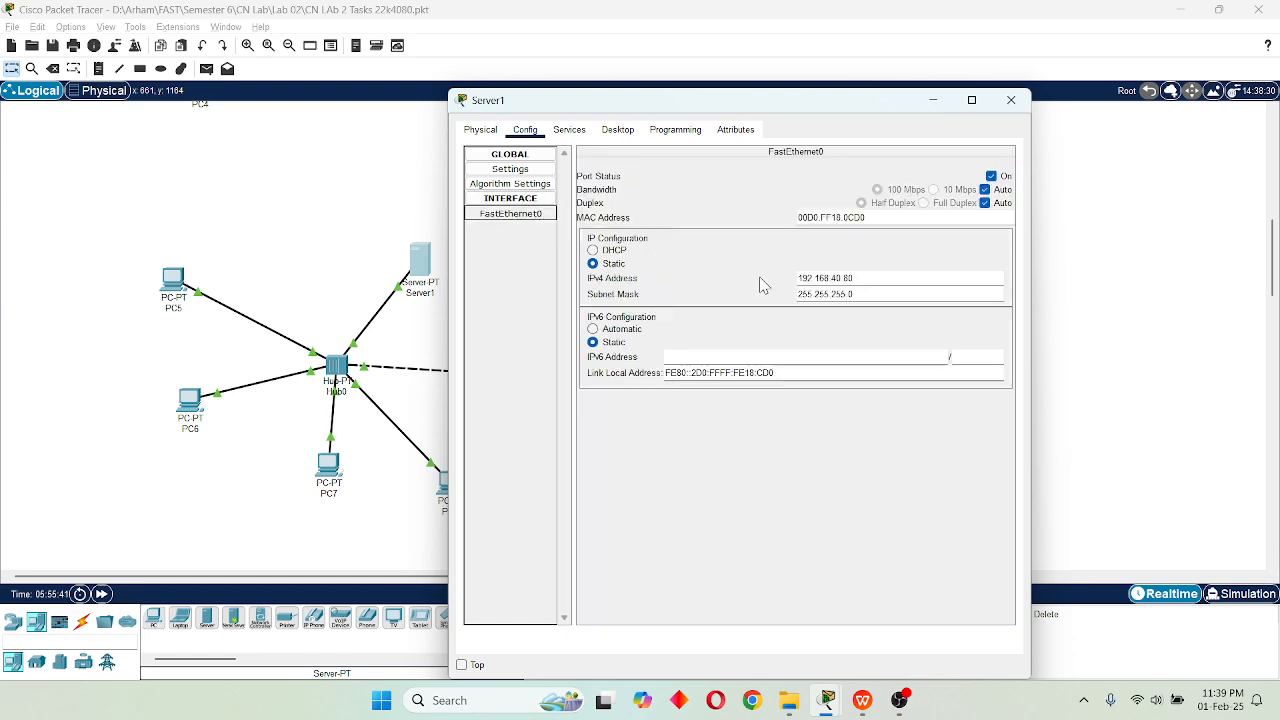
pyautogui.doubleClick(837, 278)
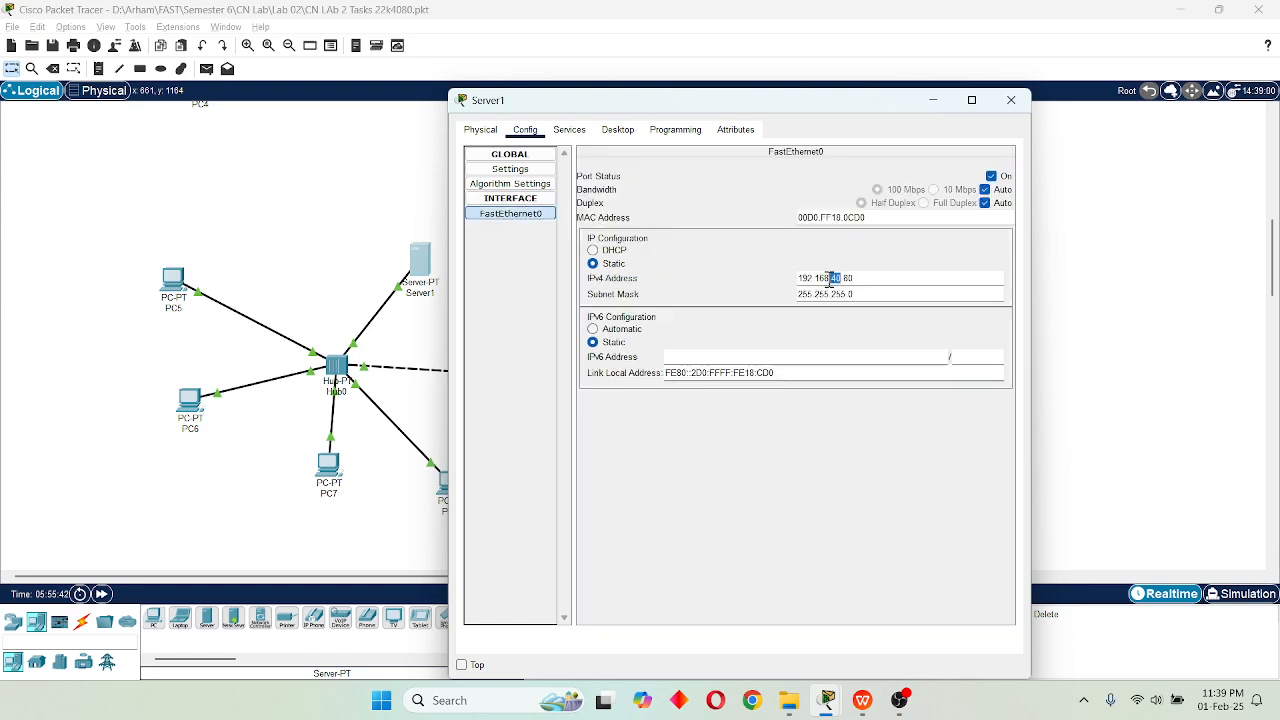
pyautogui.click(1012, 101)
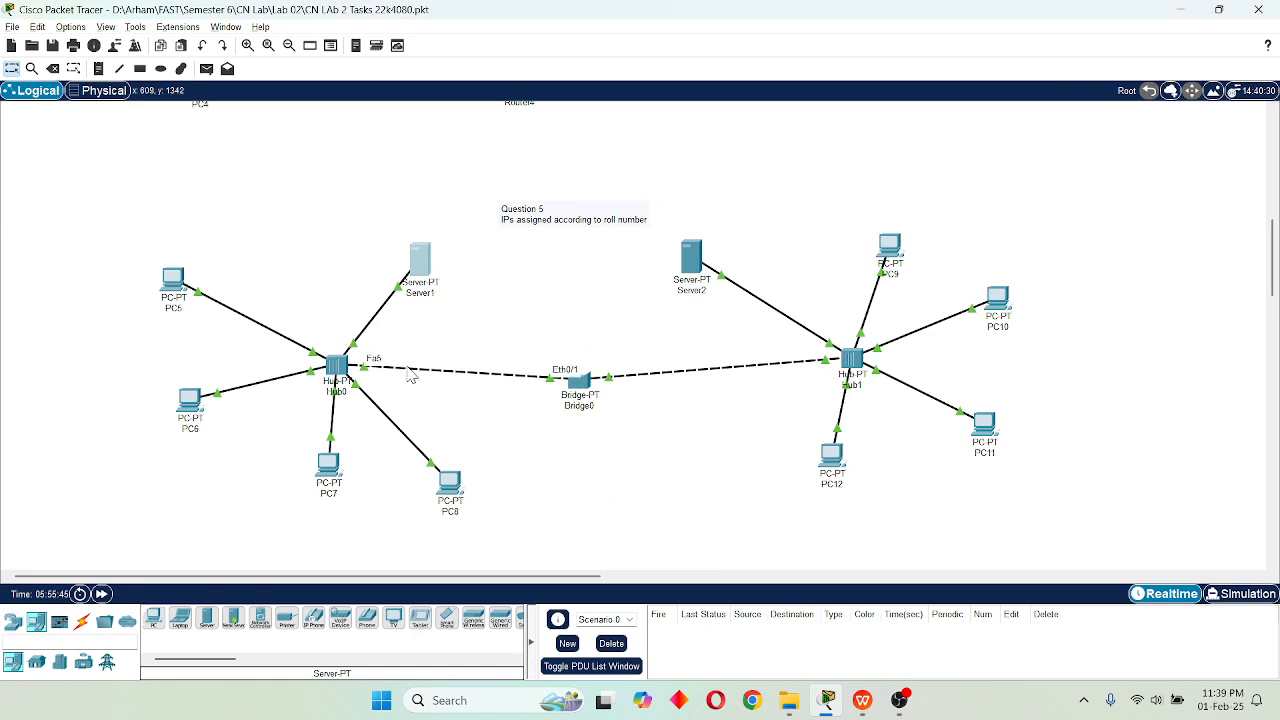